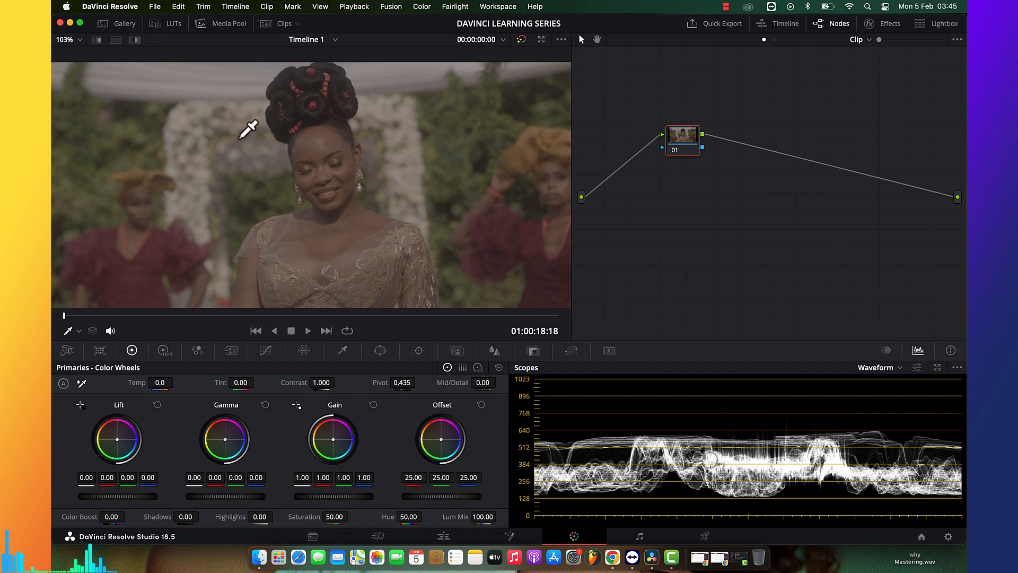
# Fit the image to the viewer and show the thumbnail strip of the timeline's clips
pyautogui.hotkey('shift', 'z')
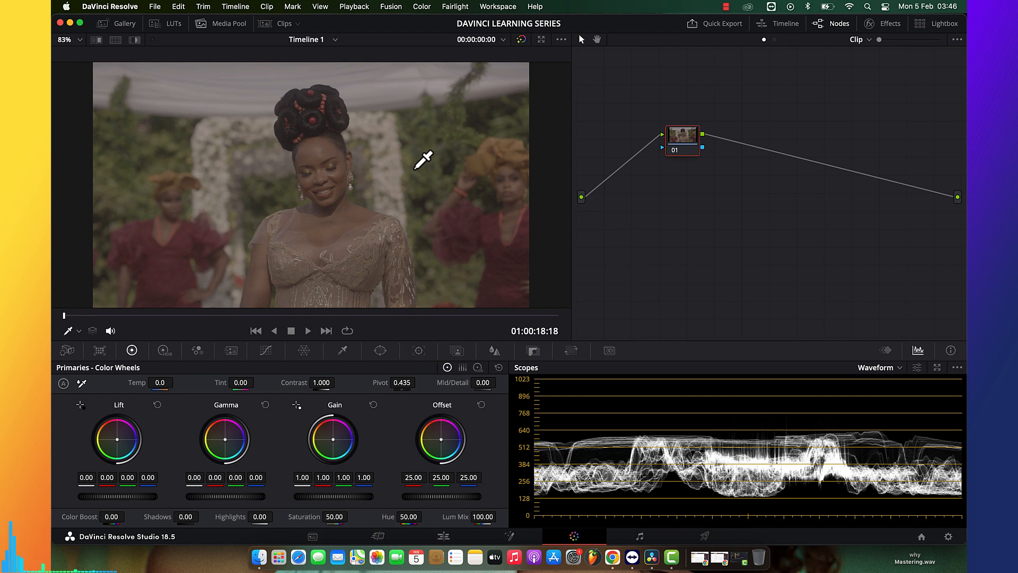
pyautogui.click(271, 22)
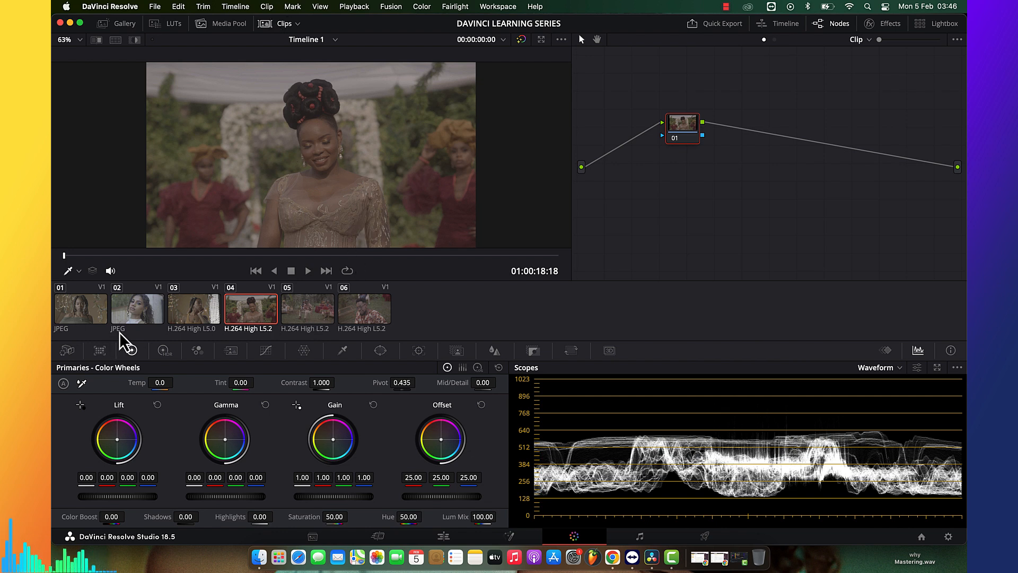
# View clips 01, 03 and 02 of the timeline one after another
pyautogui.click(85, 307)
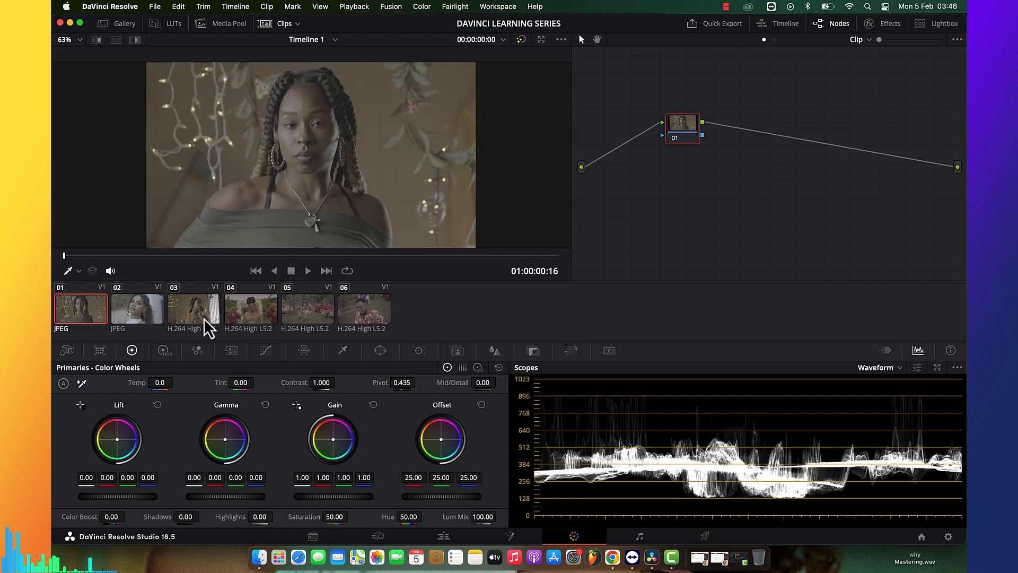
pyautogui.click(205, 319)
pyautogui.click(119, 322)
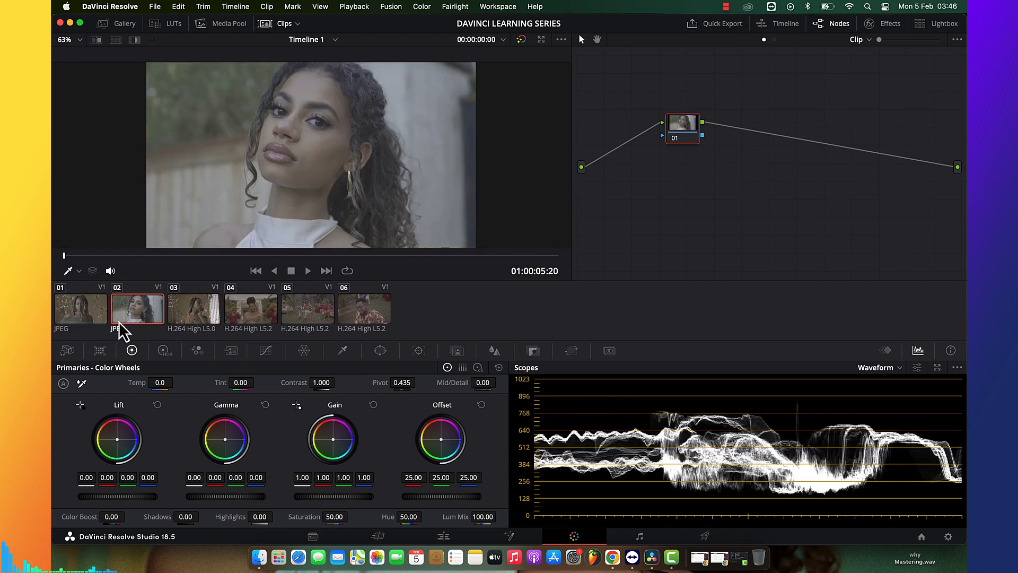
# Compare the image and waveform of clip 04 with those of clip 02 by switching between them repeatedly
pyautogui.click(262, 313)
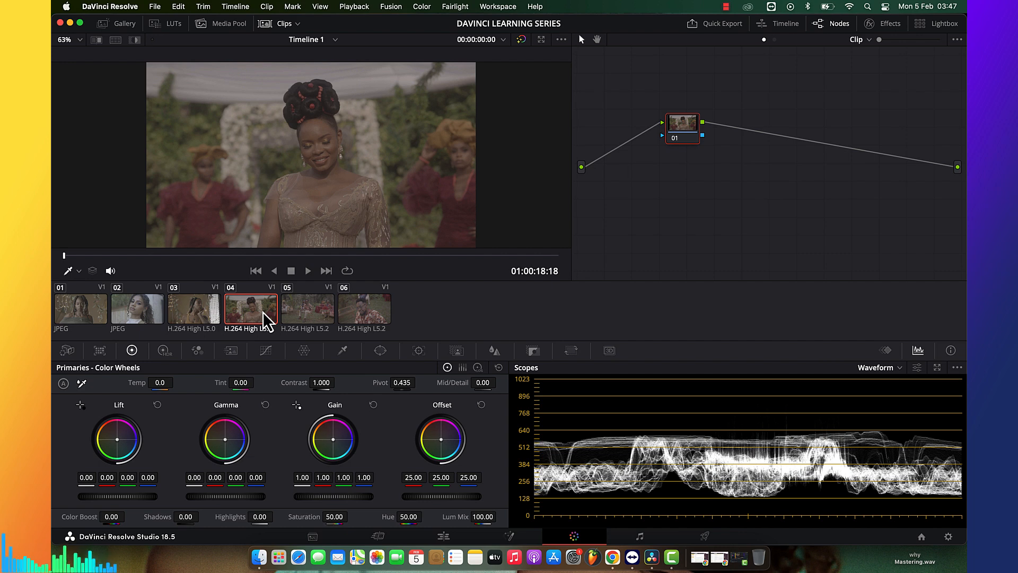
pyautogui.click(127, 307)
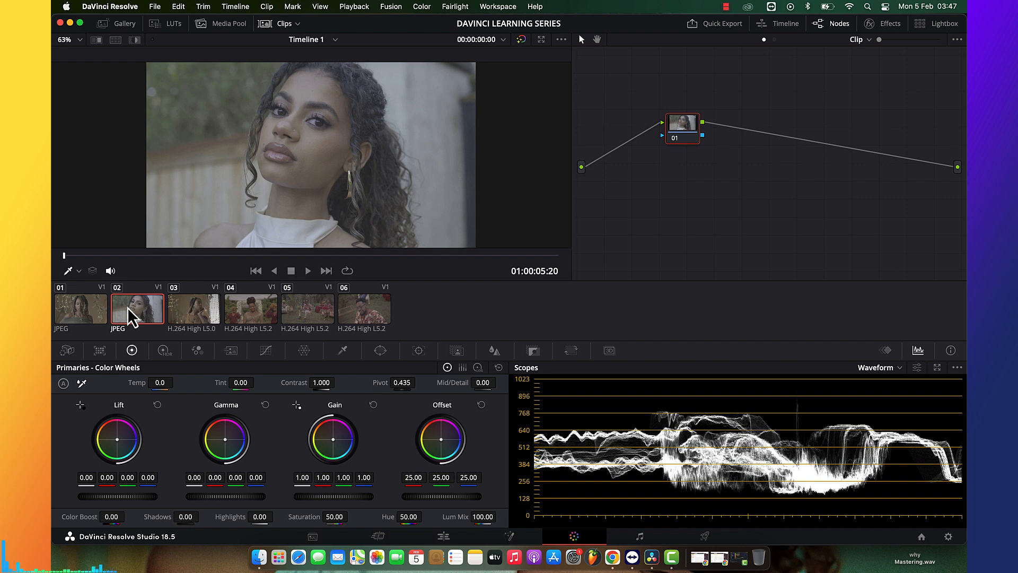
pyautogui.click(255, 314)
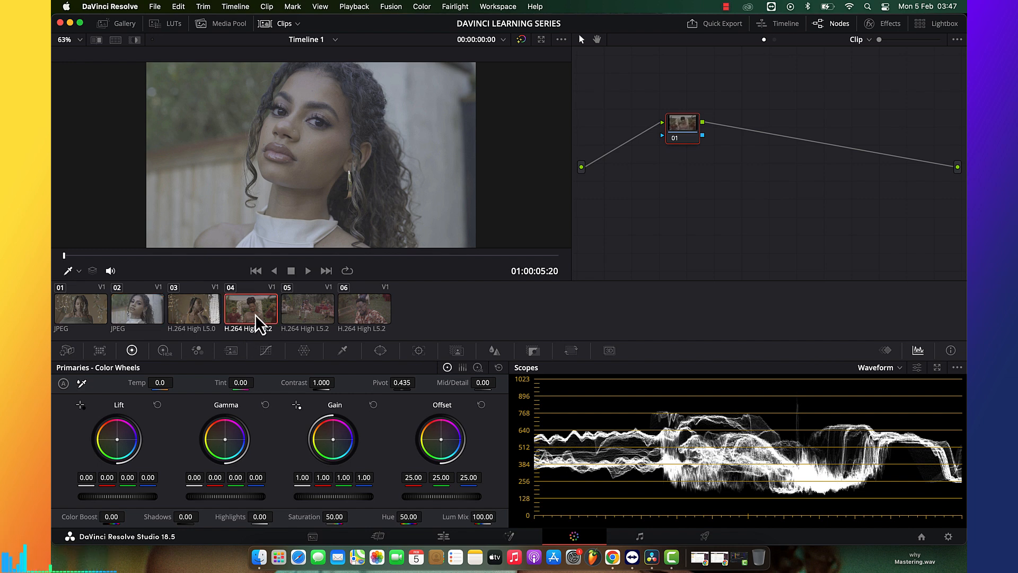
pyautogui.click(144, 310)
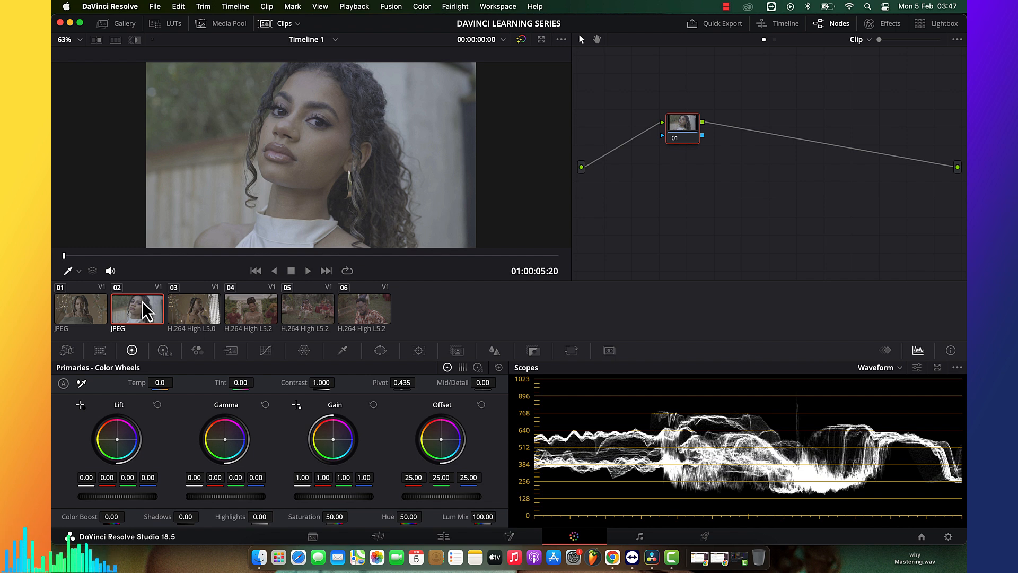
pyautogui.click(260, 312)
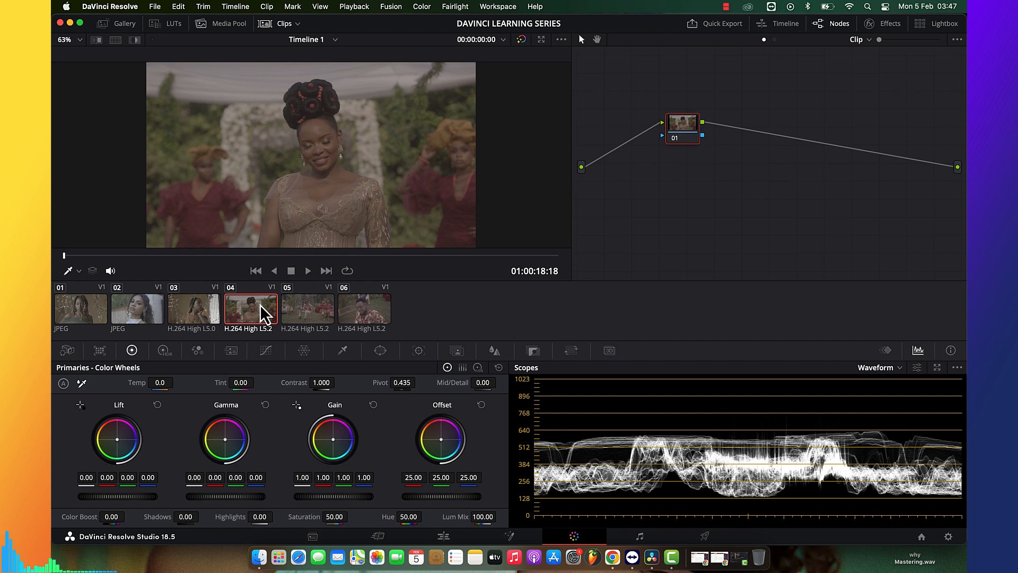
pyautogui.click(145, 324)
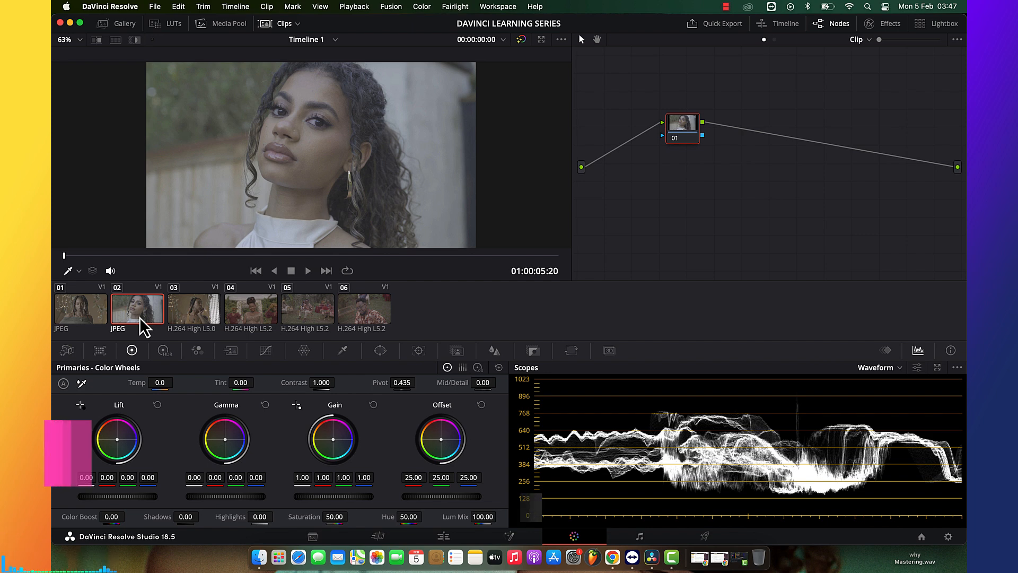
pyautogui.click(265, 320)
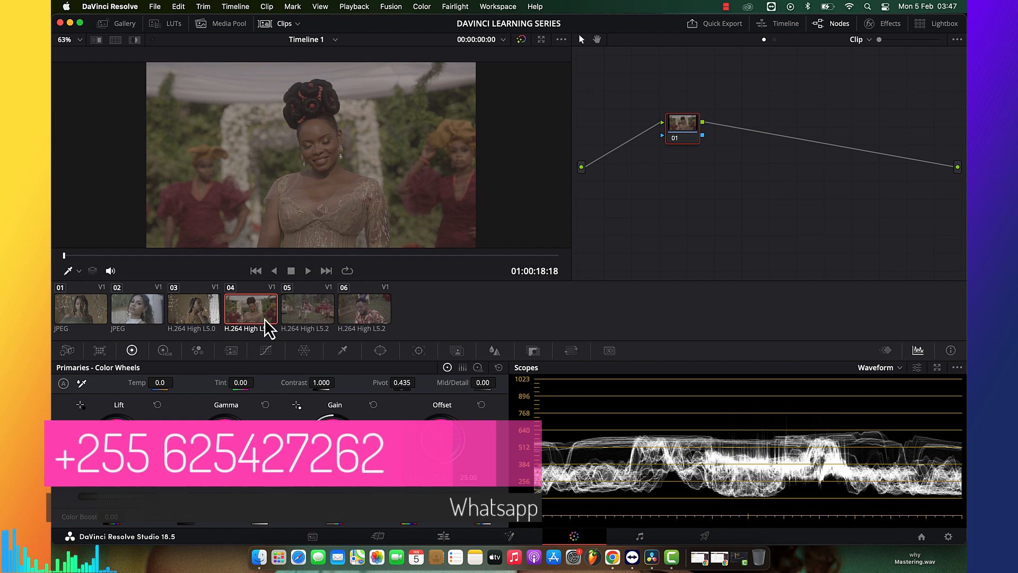
pyautogui.click(149, 311)
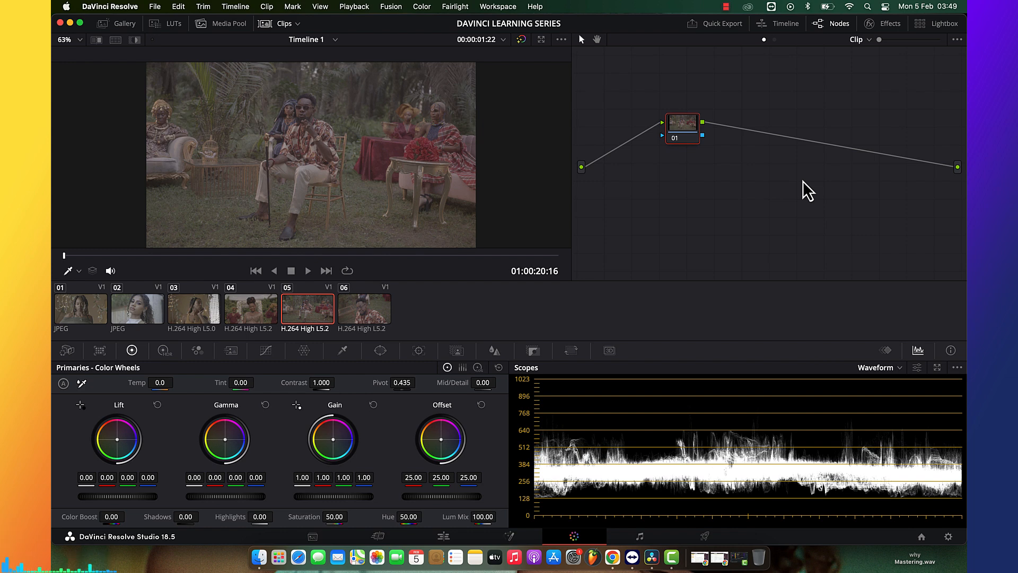
# Compare the waveforms of clips 03 and 02, finishing on clip 03
pyautogui.click(182, 304)
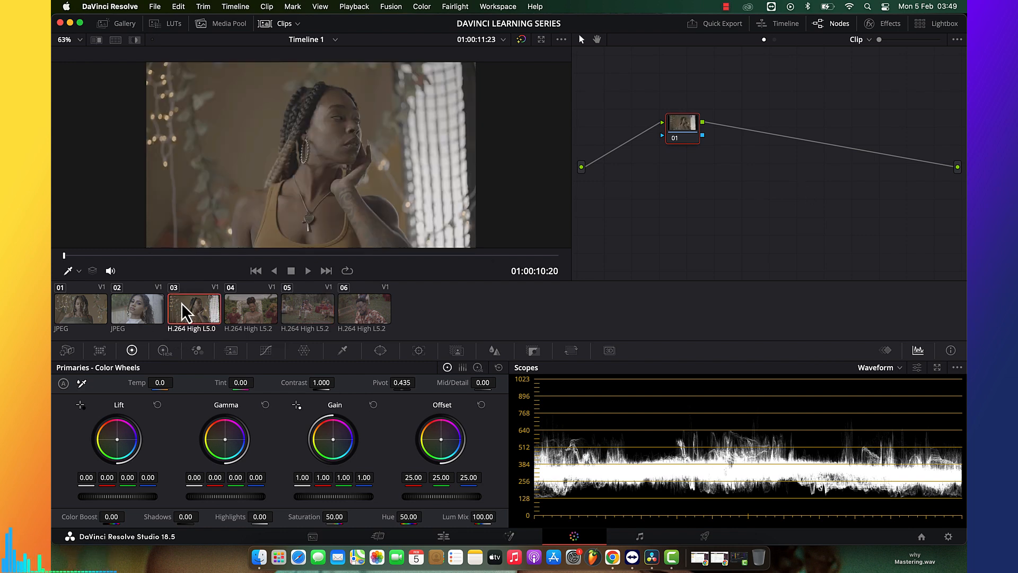
pyautogui.click(134, 317)
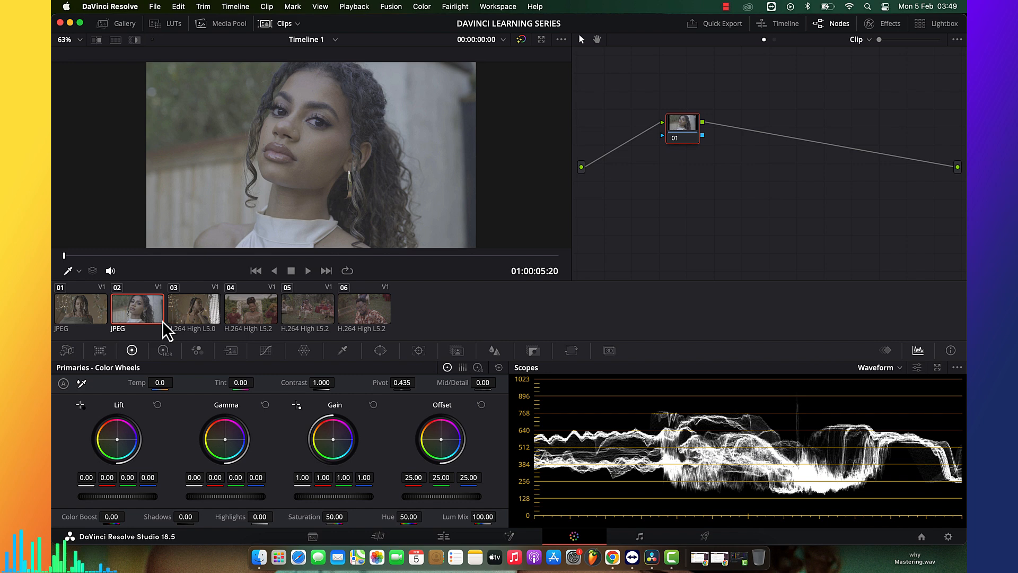
pyautogui.click(199, 313)
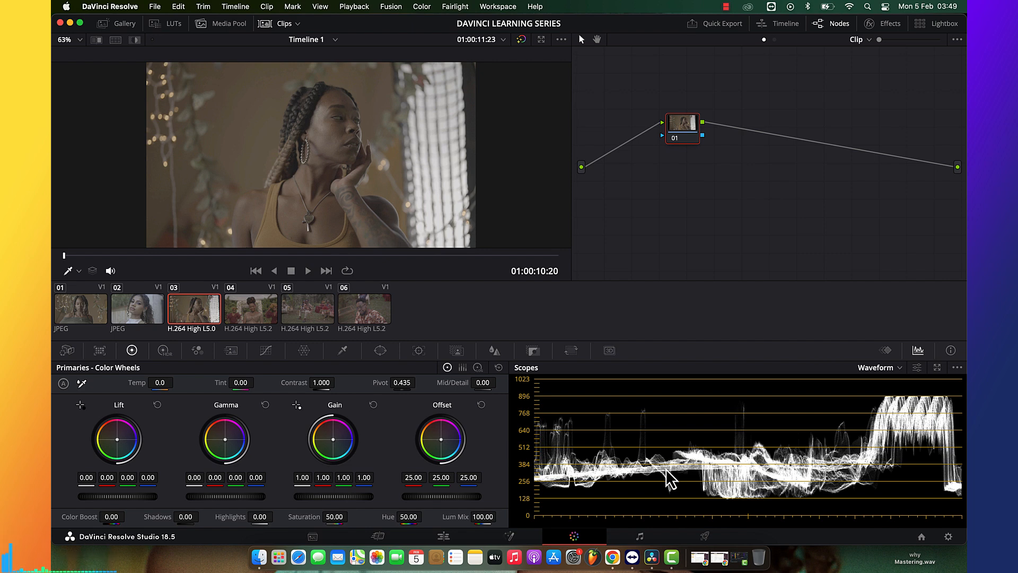
# Examine clip 01's waveform and view its image full screen, returning to the color page
pyautogui.click(85, 312)
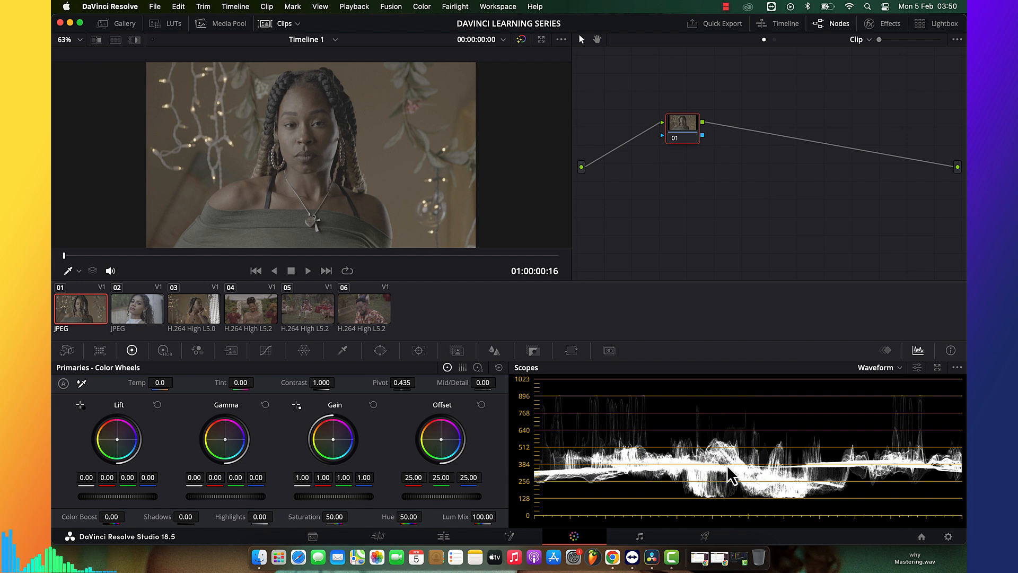
pyautogui.press('super+f')
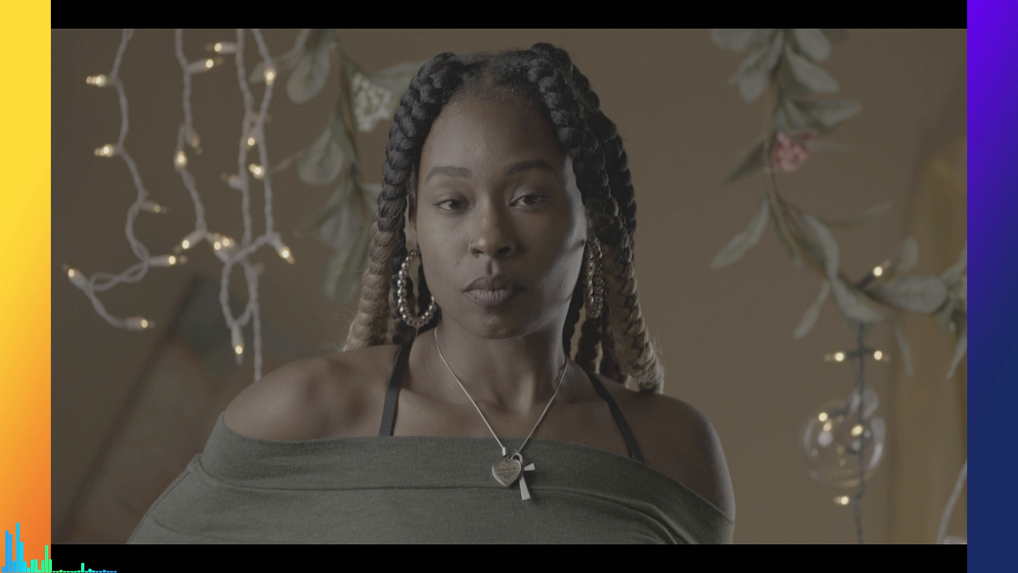
pyautogui.press('Escape')
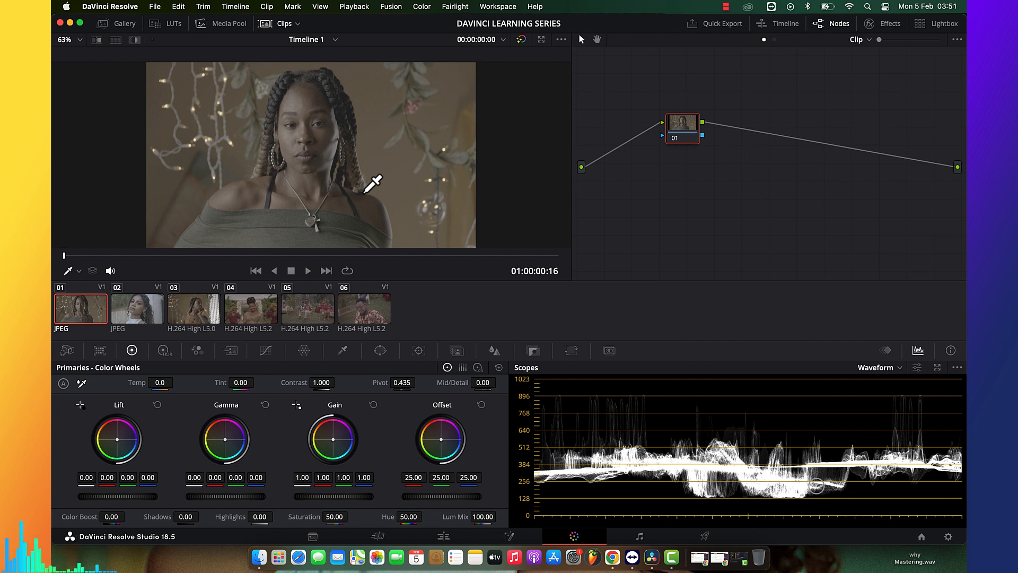
# Inspect clip 02, and examine clip 04 both in the waveform and full screen
pyautogui.click(137, 307)
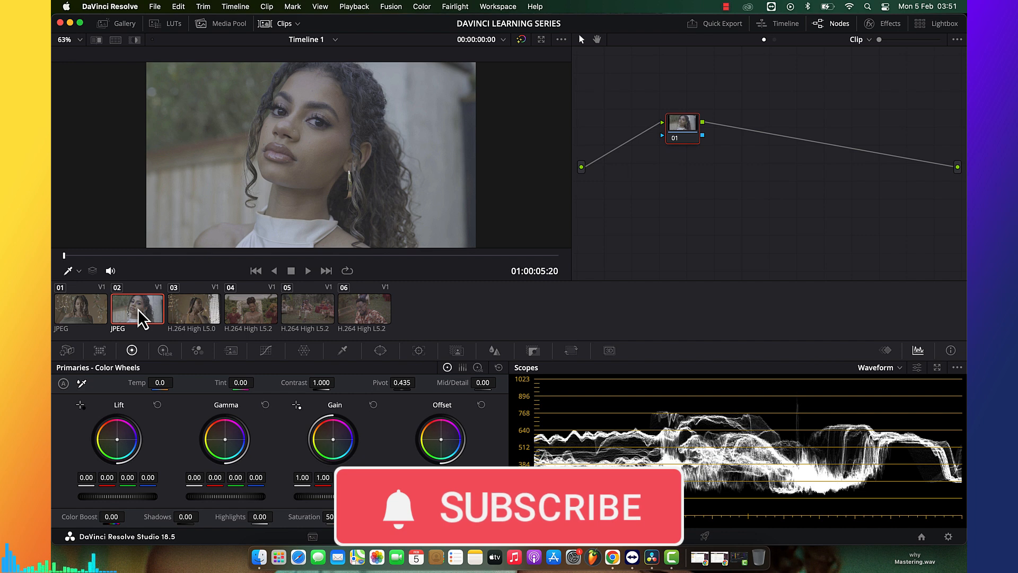
pyautogui.click(254, 312)
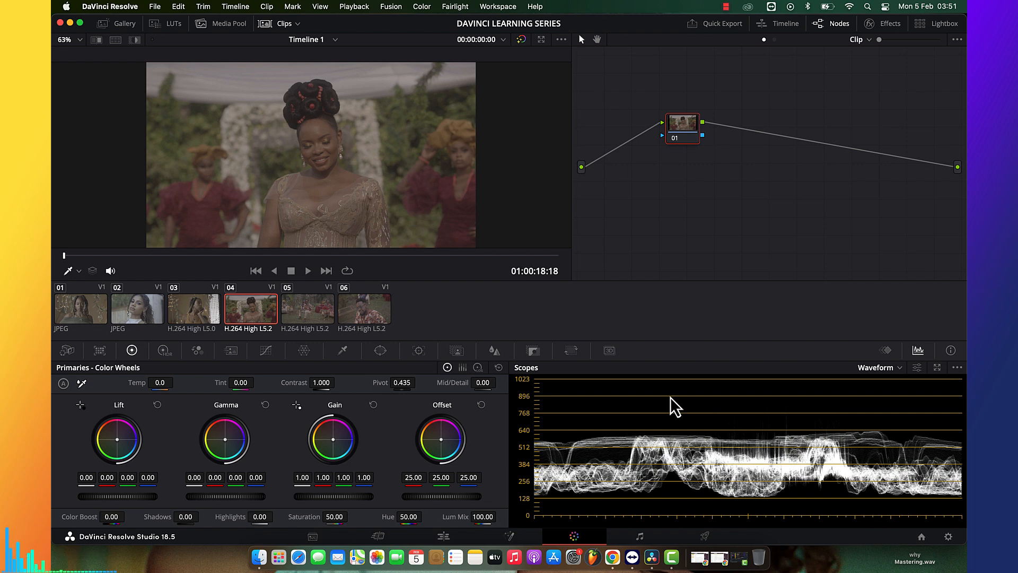
pyautogui.press('super+f')
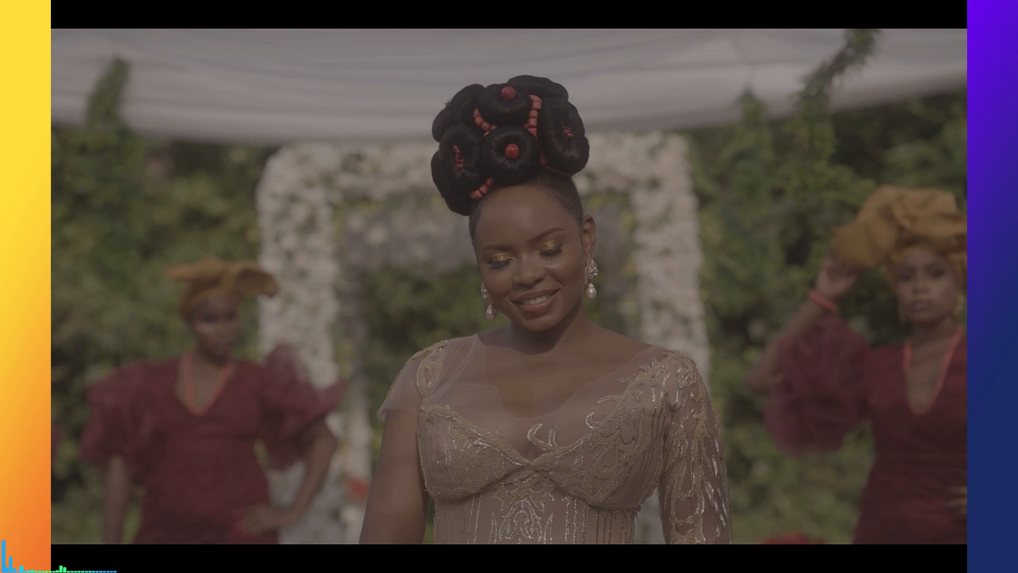
pyautogui.press('super+f')
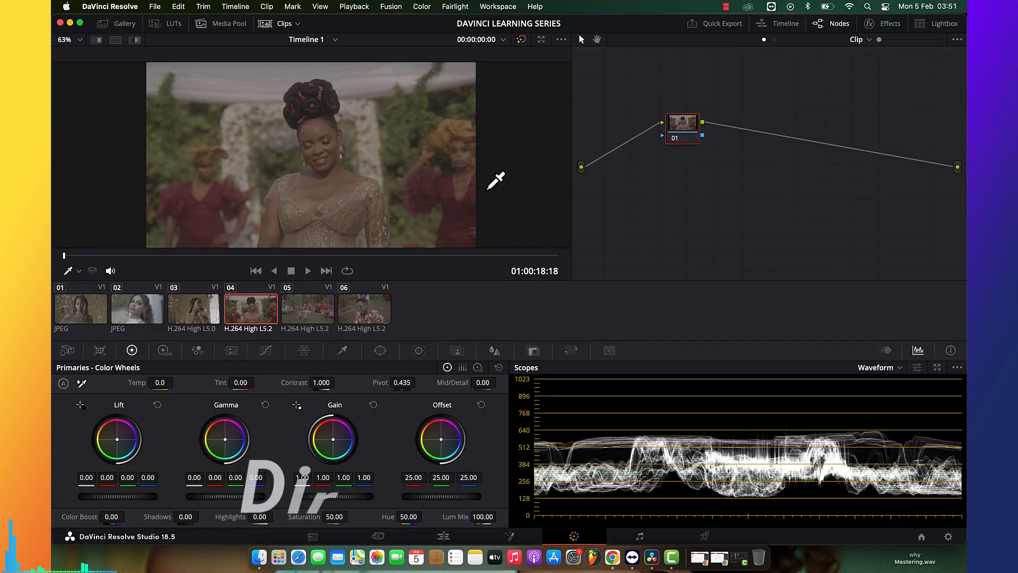
# Examine the waveform of clip 05 and view its image full screen before returning to the color page
pyautogui.click(318, 307)
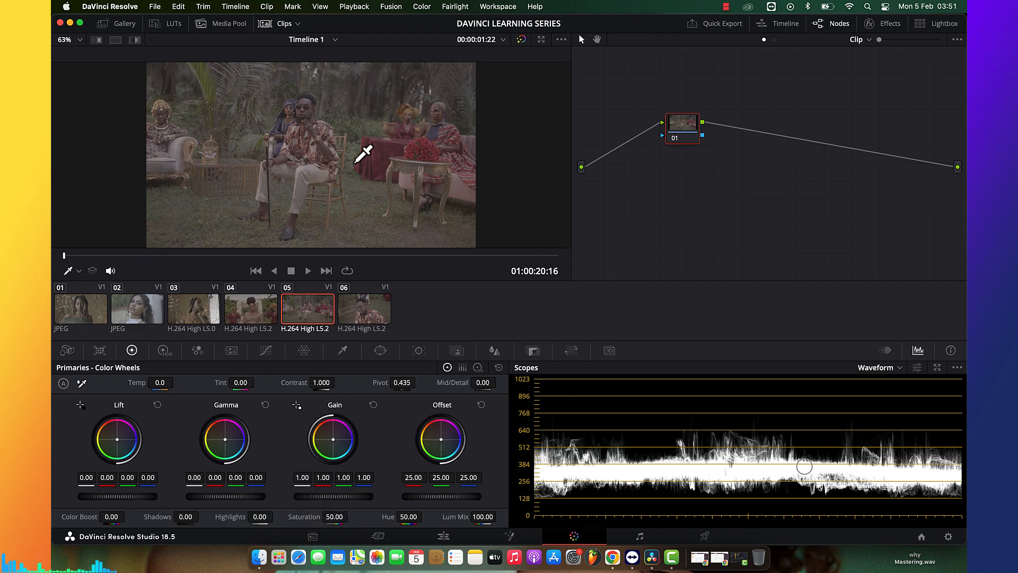
pyautogui.press('super+f')
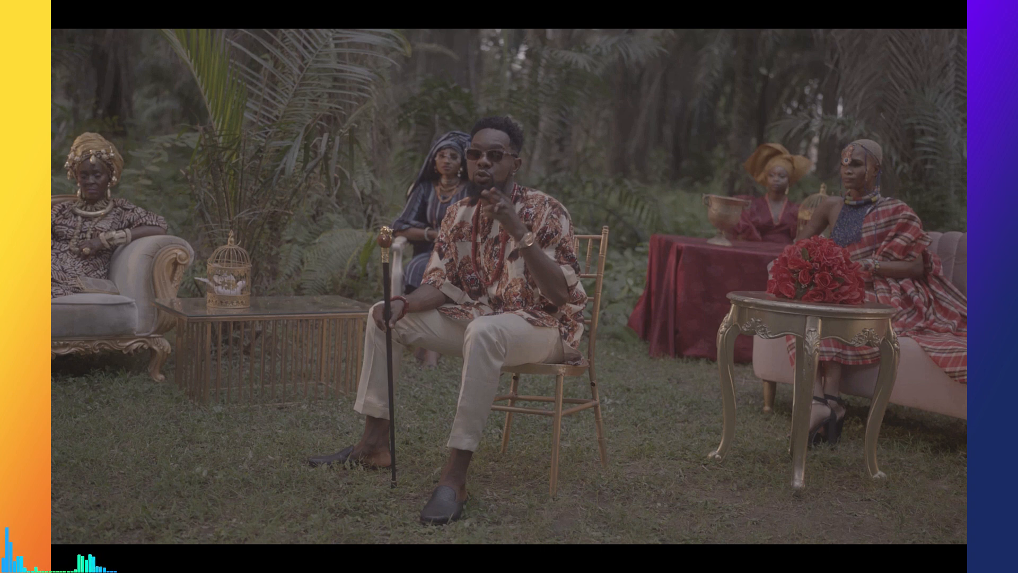
pyautogui.press('Escape')
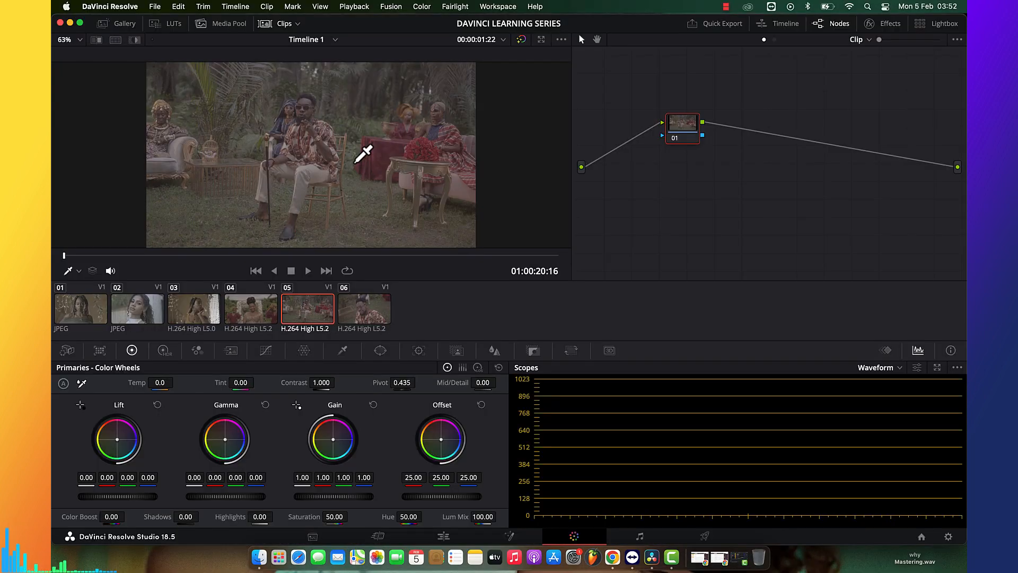
# Compare clip 06 with clips 05 and 04, and view clip 06 full screen
pyautogui.click(367, 314)
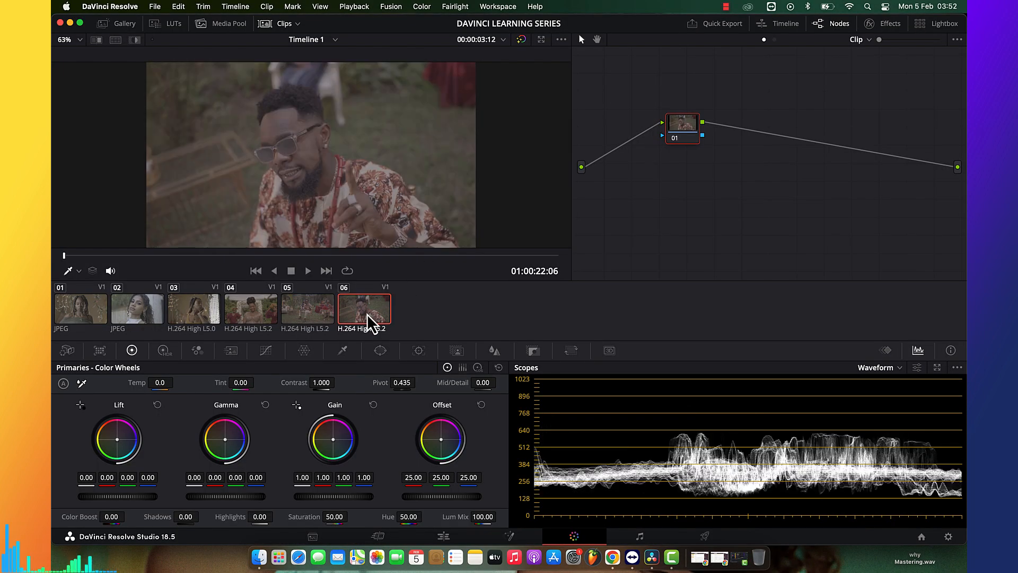
pyautogui.click(290, 307)
pyautogui.click(272, 311)
pyautogui.click(371, 307)
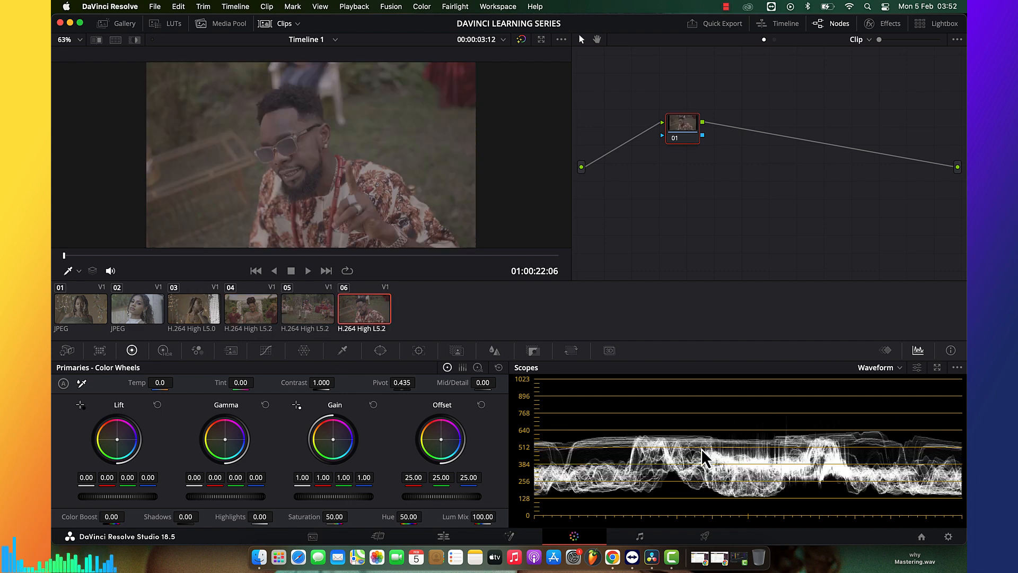
pyautogui.press('super+f')
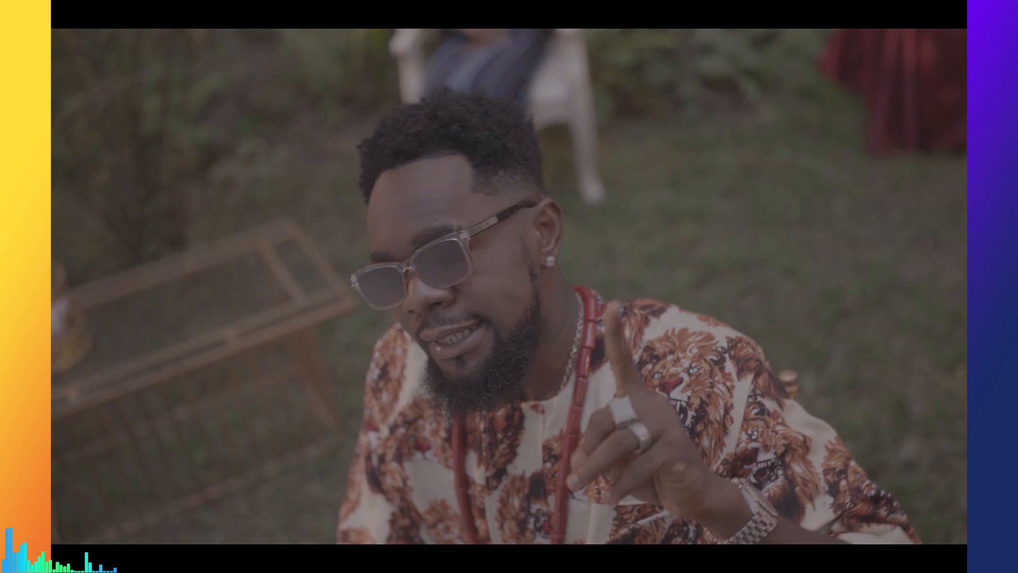
pyautogui.press('super+f')
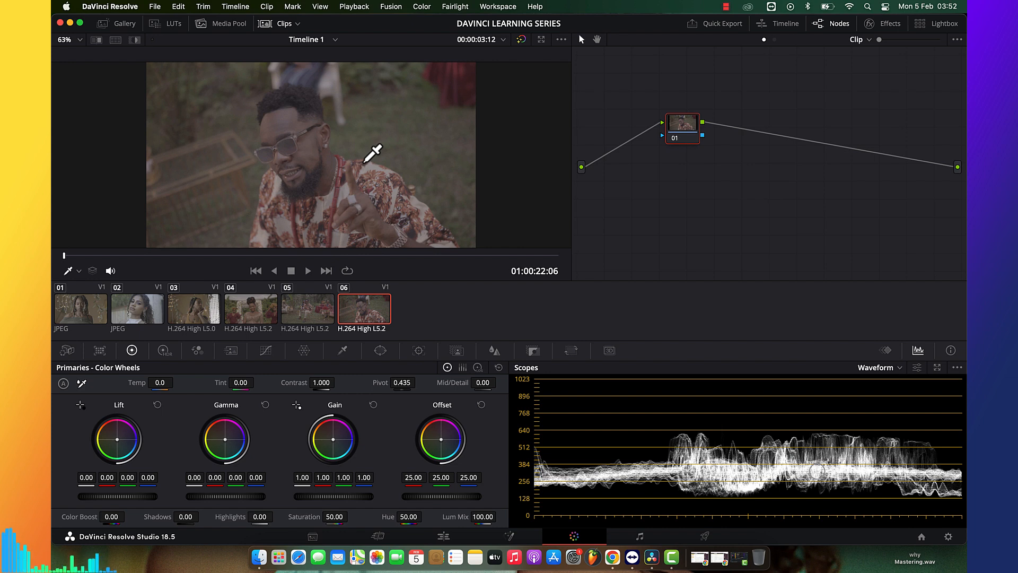
# Compare the waveforms of clips 05, 06 and 04, finishing on clip 05
pyautogui.click(305, 309)
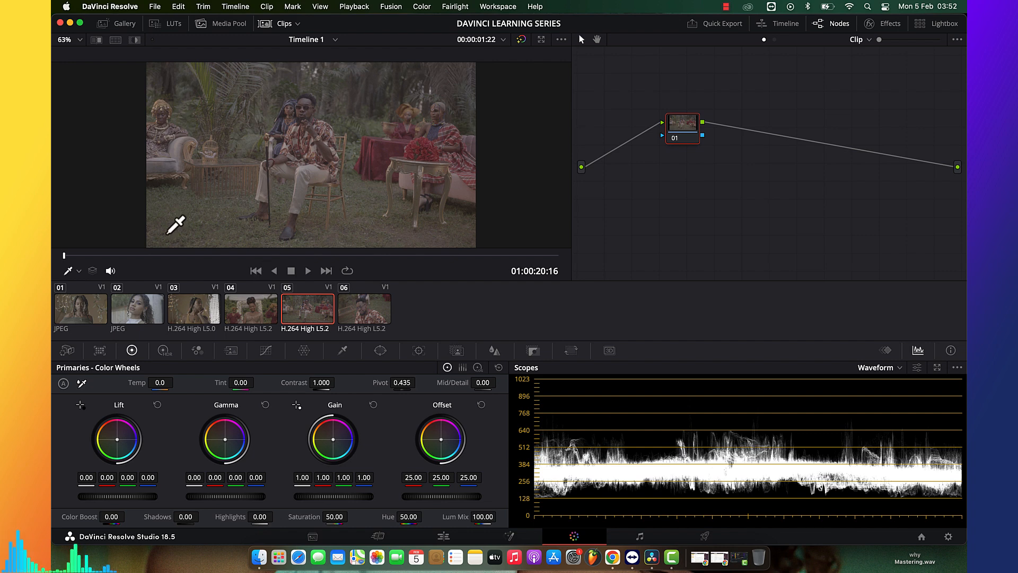
pyautogui.click(385, 305)
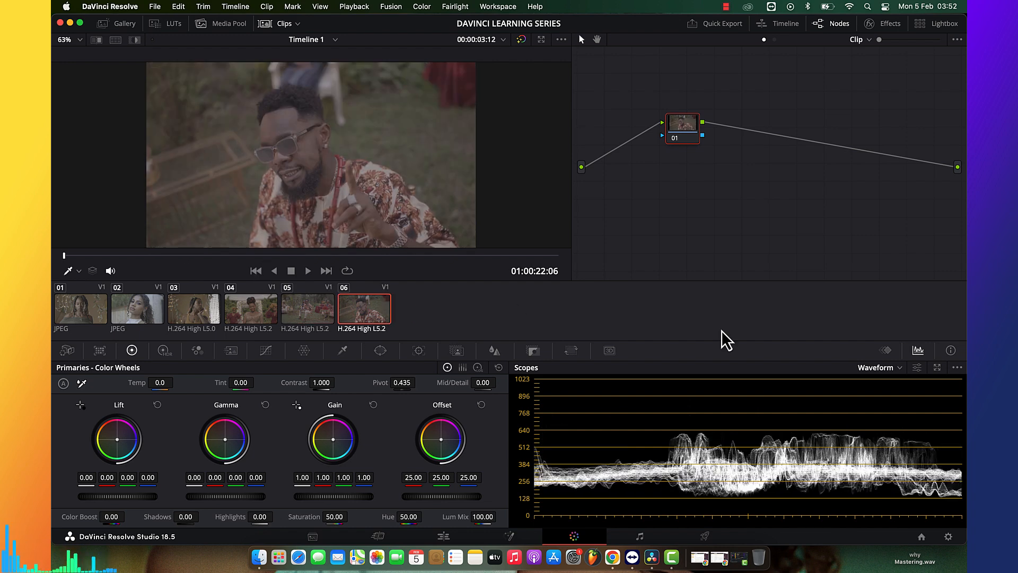
pyautogui.click(249, 312)
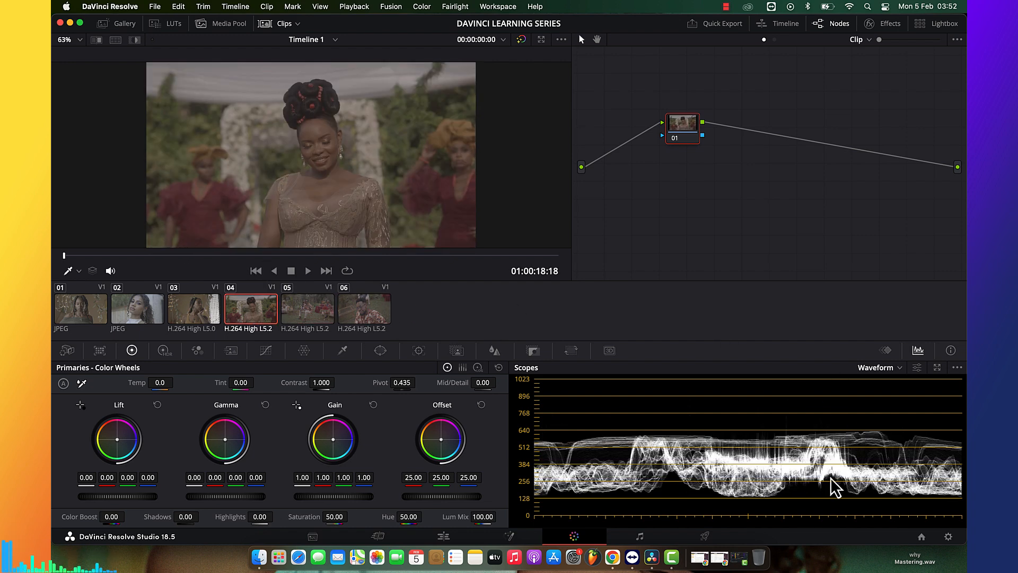
pyautogui.click(301, 304)
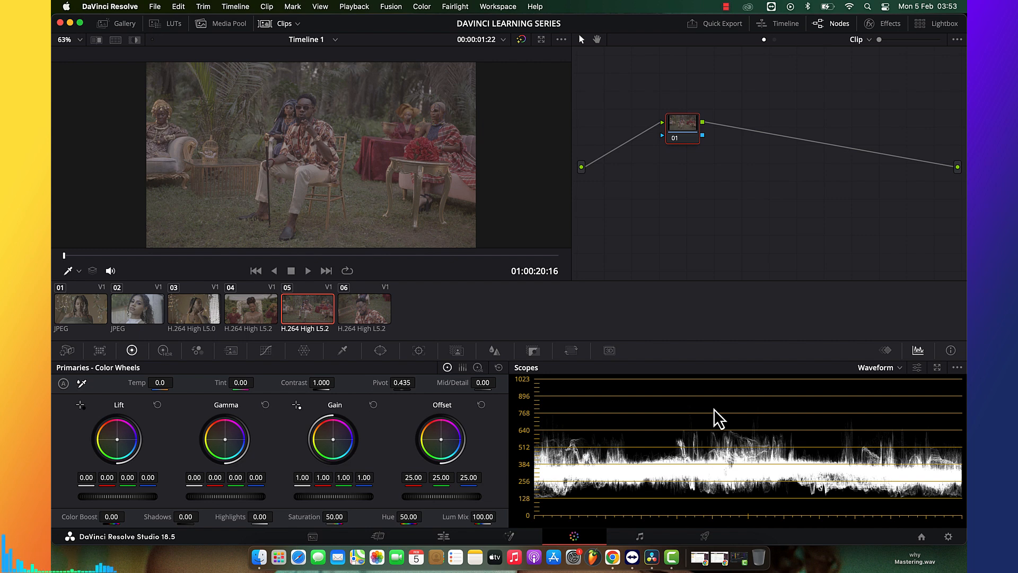
# Switch the scope from Waveform to Vectorscope and show clip 01 in it
pyautogui.click(880, 372)
pyautogui.click(886, 408)
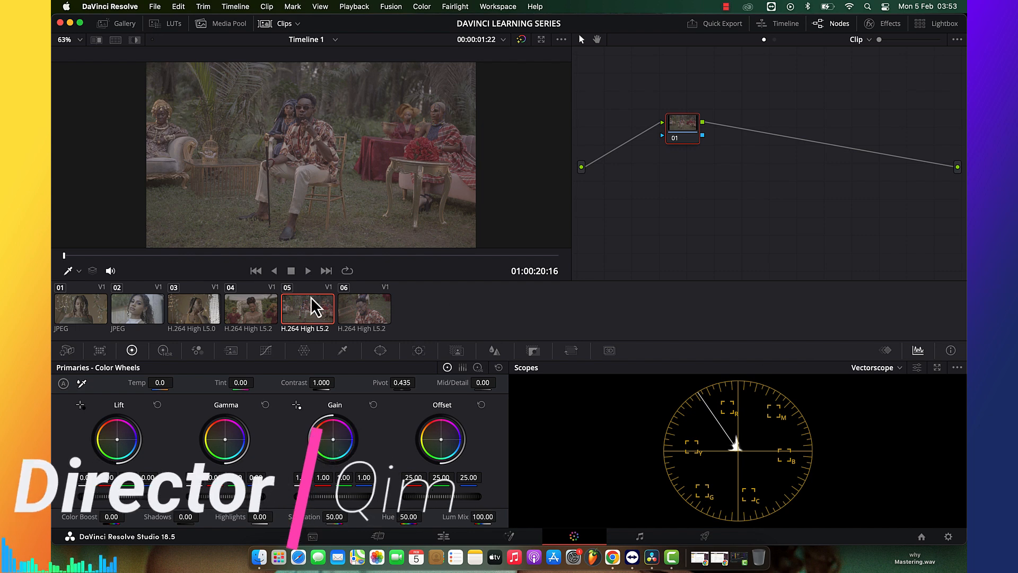
pyautogui.click(97, 308)
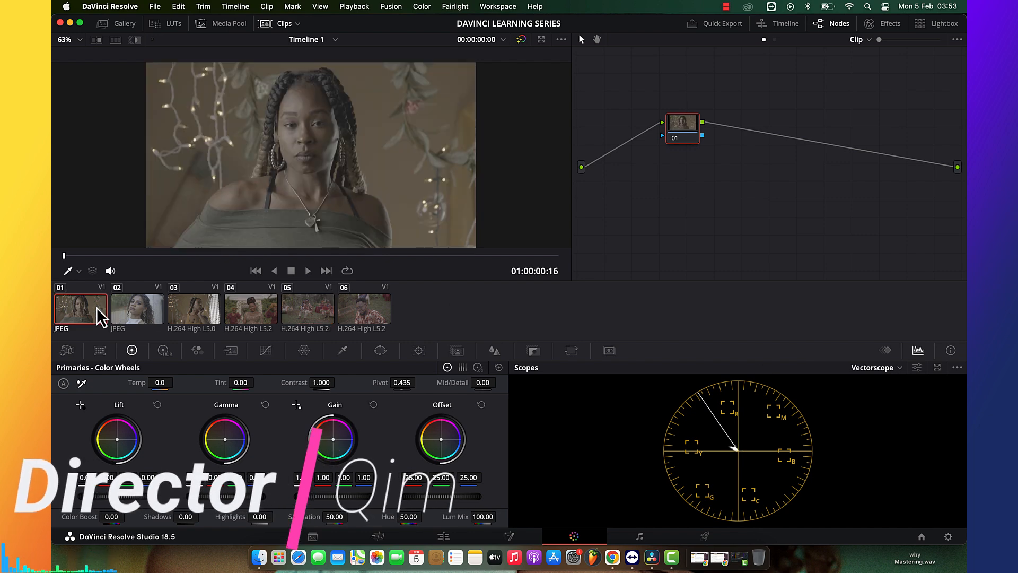
# Enlarge clip 01 in the viewer and enable Show 2x Zoom for the vectorscope
pyautogui.scroll(3, 294, 159)
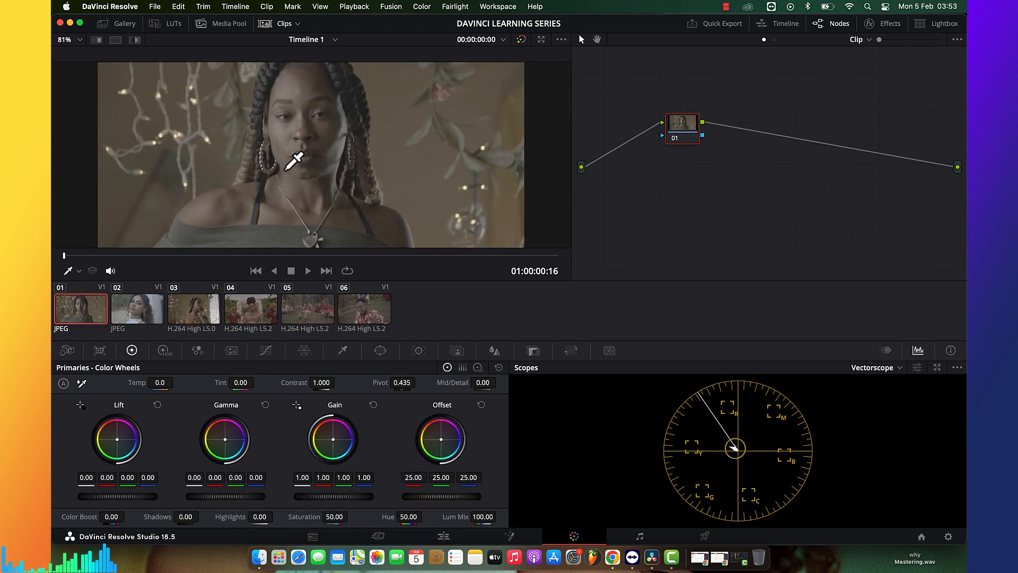
pyautogui.scroll(4, 292, 160)
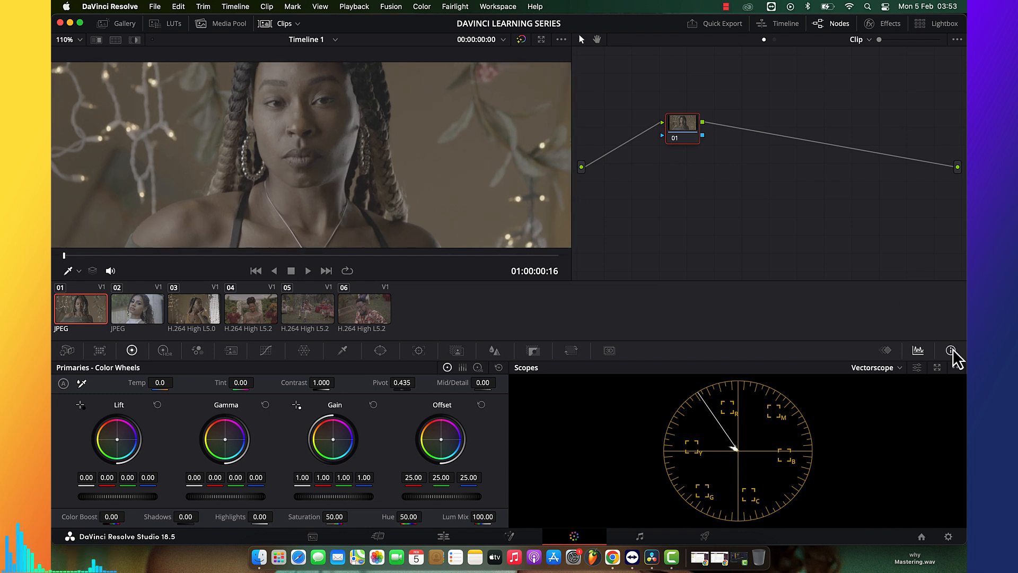
pyautogui.click(917, 369)
pyautogui.click(849, 460)
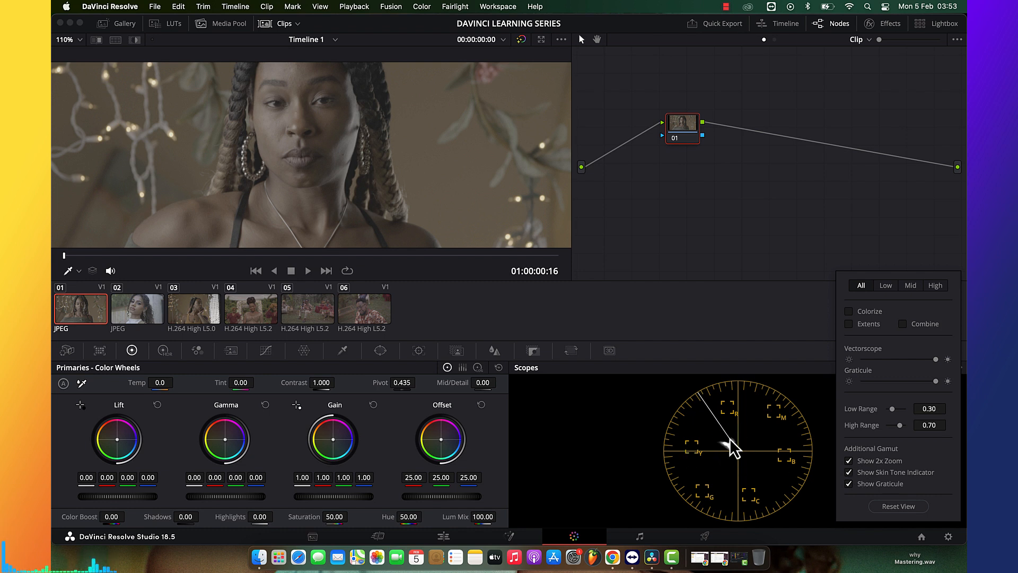
pyautogui.click(774, 301)
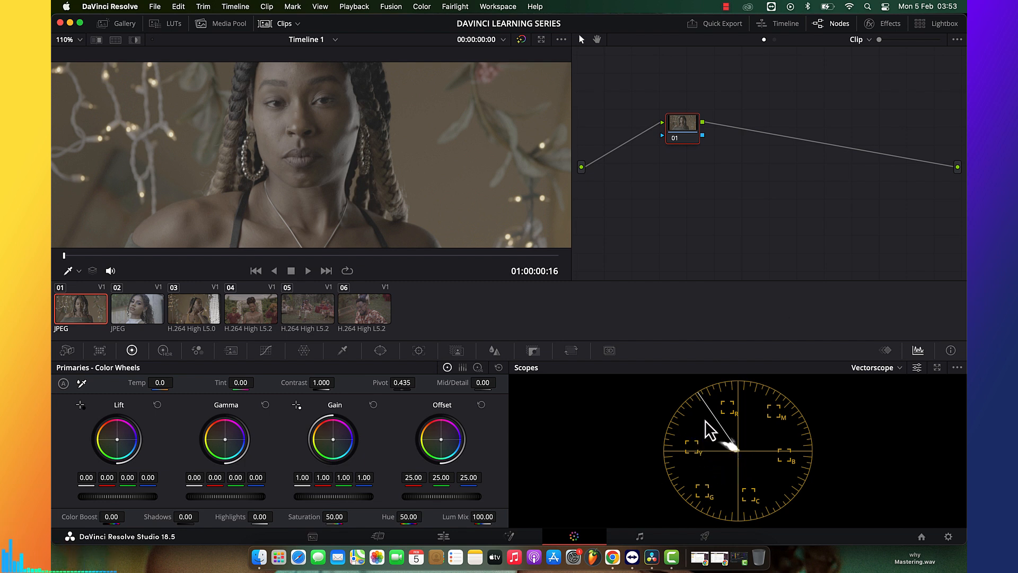
# Compare clips 02 to 06 in the vectorscope with the whole frame visible, finishing with clip 04 full screen
pyautogui.click(143, 314)
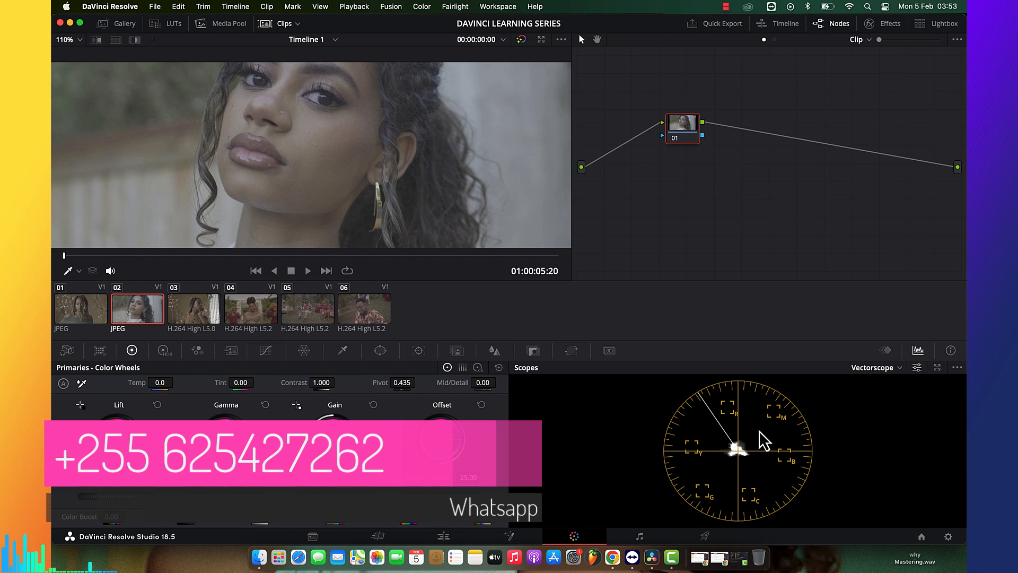
pyautogui.hotkey('shift', 'z')
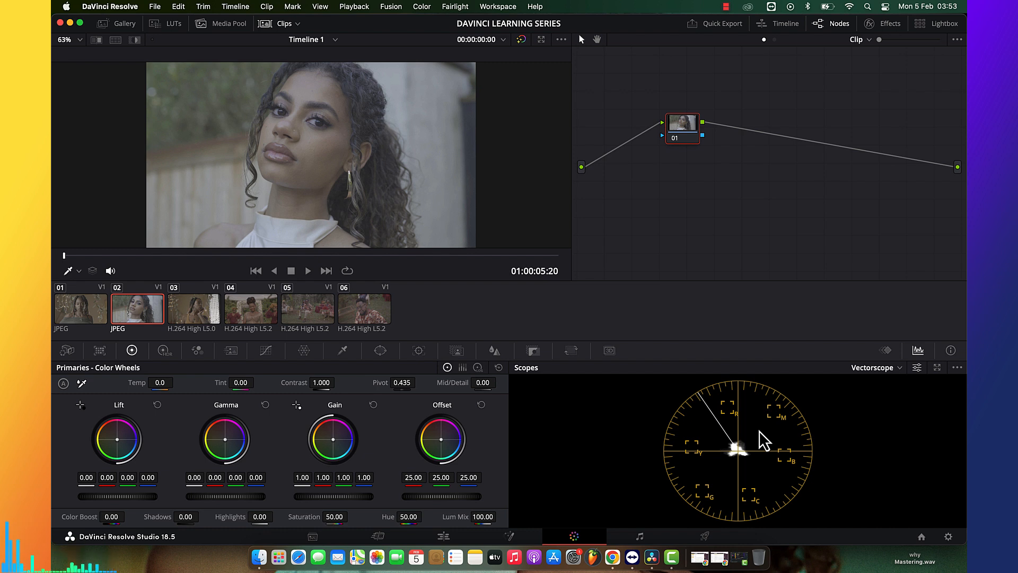
pyautogui.click(192, 313)
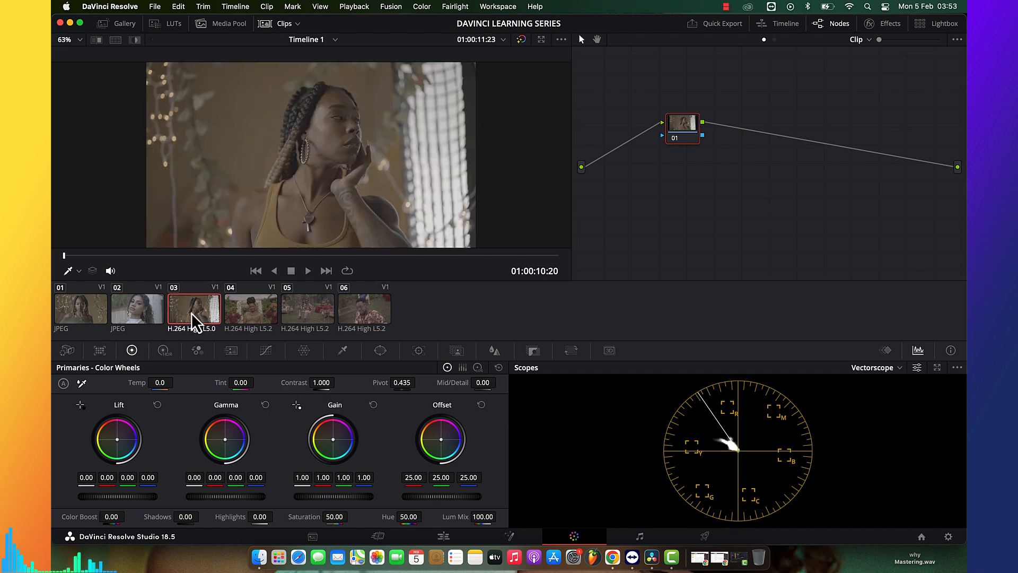
pyautogui.click(266, 319)
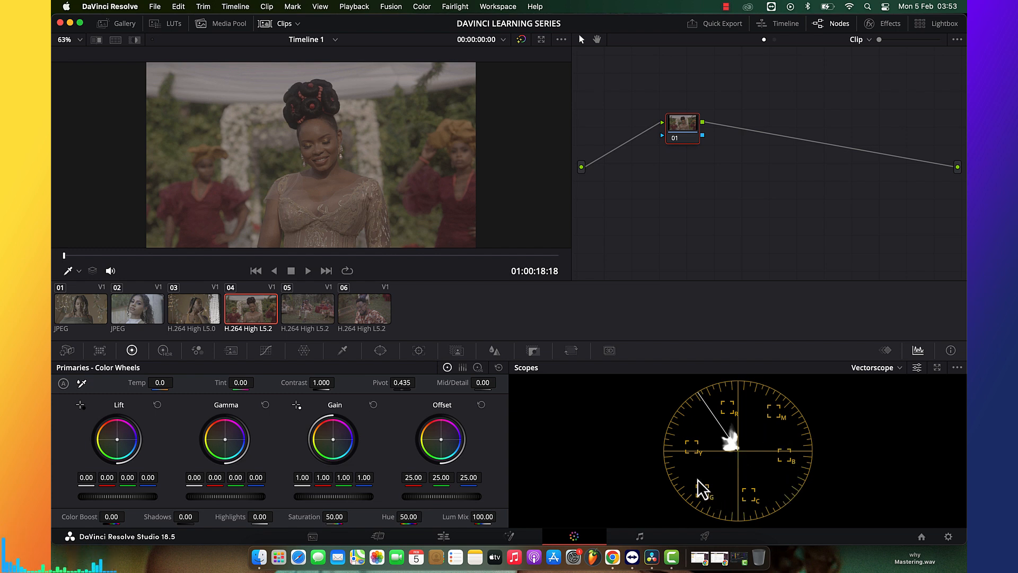
pyautogui.click(324, 313)
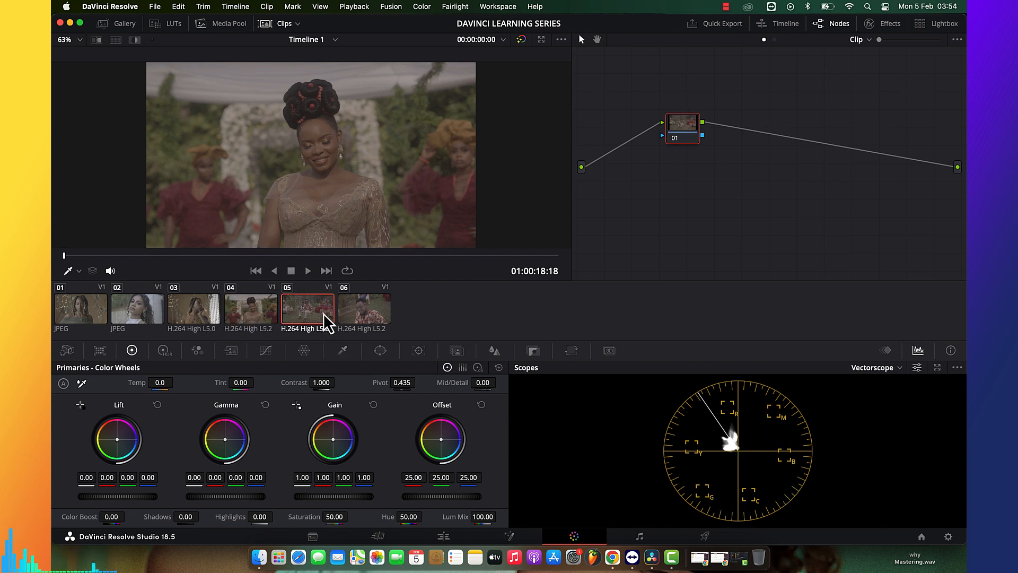
pyautogui.click(377, 321)
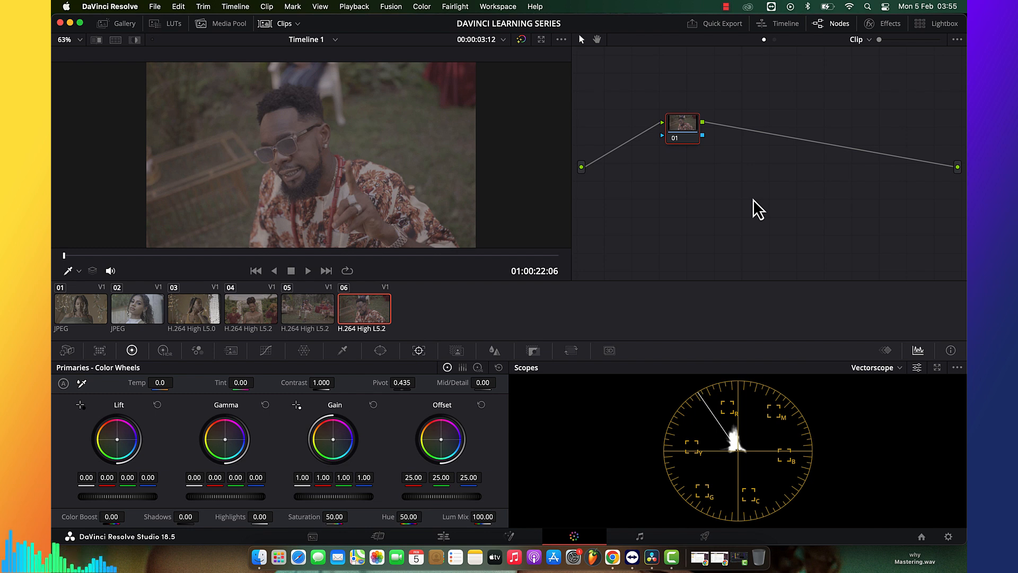
pyautogui.click(259, 309)
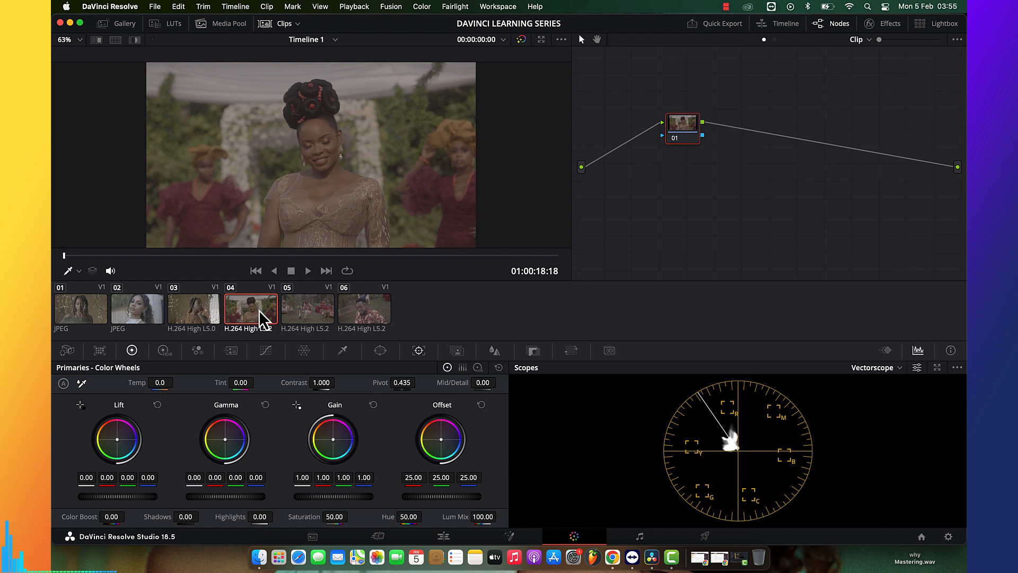
pyautogui.press('super+f')
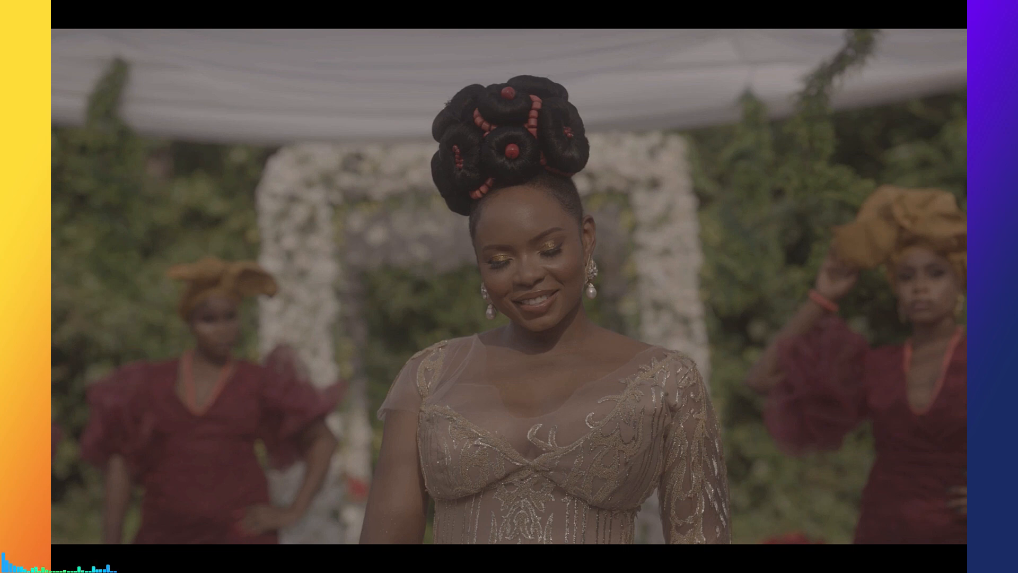
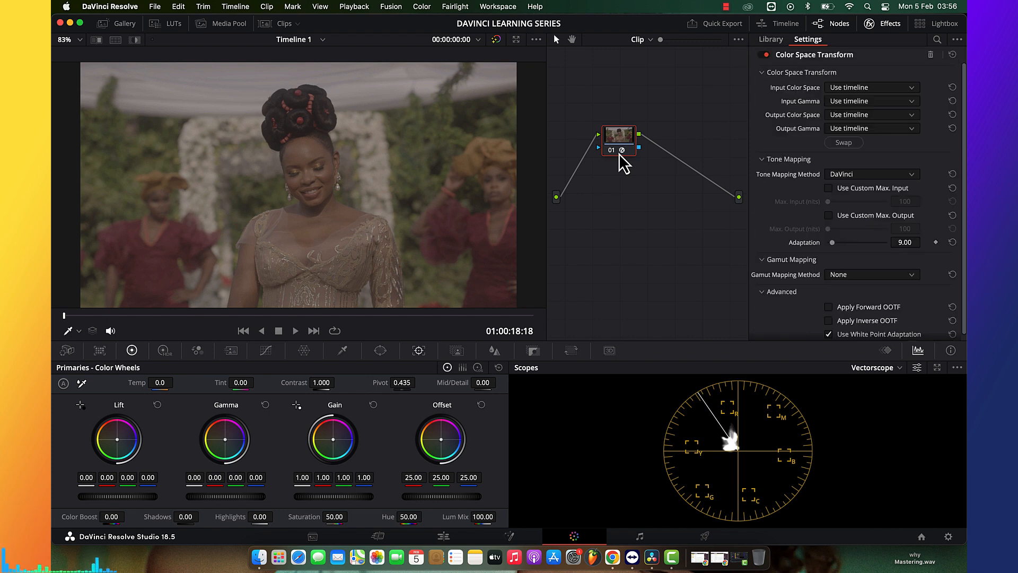
# Set the Color Space Transform's input color space to REDWideGamutRGB on clip 04's node
pyautogui.click(854, 88)
pyautogui.press('r')
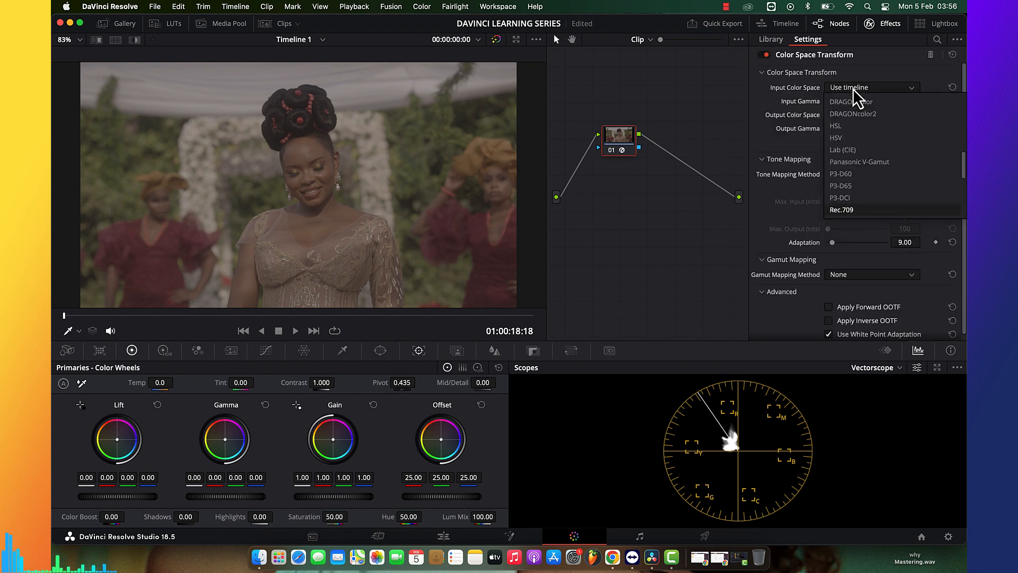
pyautogui.press('Down')
pyautogui.press('Down')
pyautogui.press('Down')
pyautogui.press('Down')
pyautogui.press('Down')
pyautogui.press('Down')
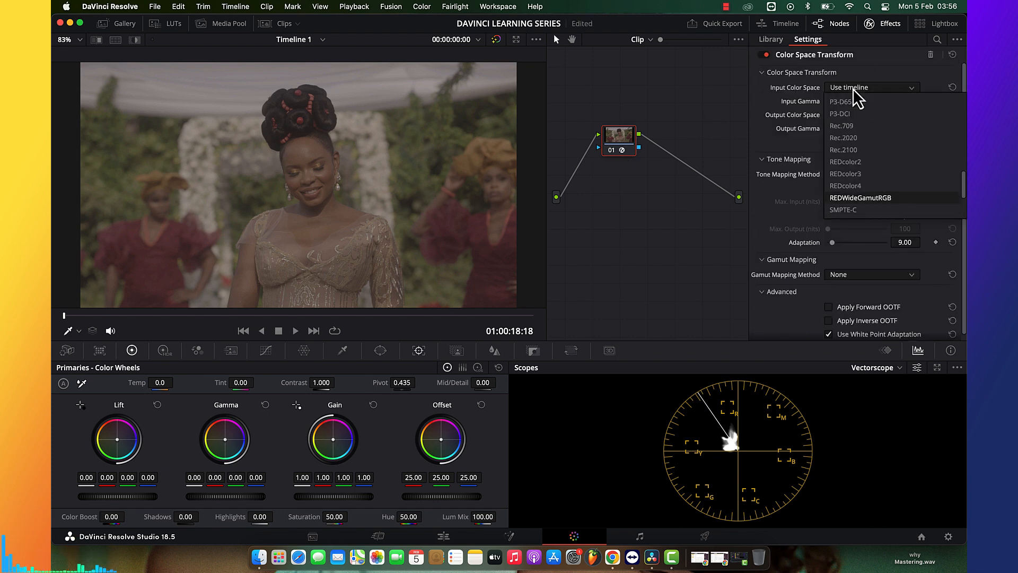
pyautogui.press('Return')
# Set the Color Space Transform's input gamma to Rec.709
pyautogui.click(859, 102)
pyautogui.press('r')
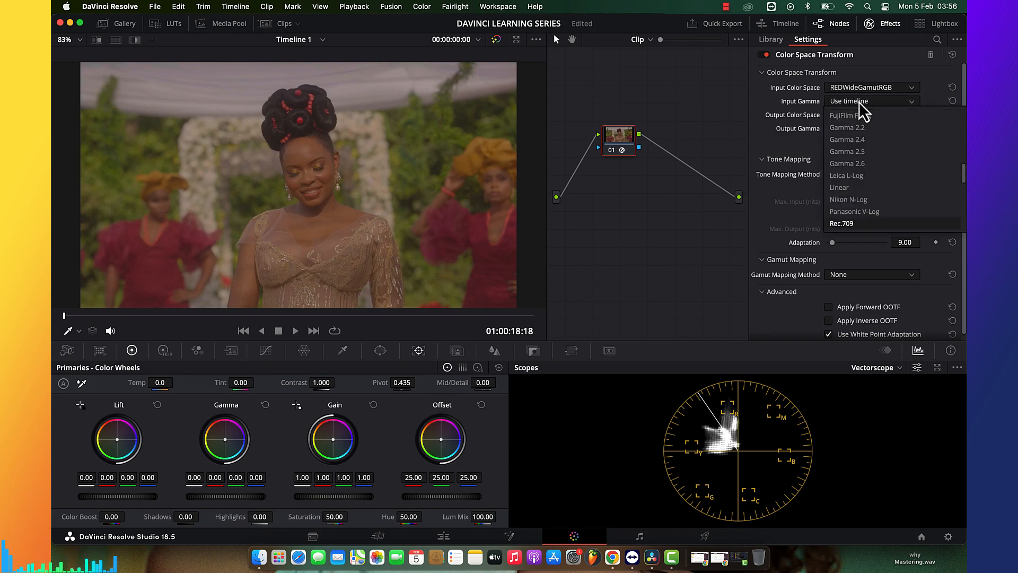
pyautogui.press('Down')
pyautogui.press('Down')
pyautogui.press('Up')
pyautogui.press('Up')
pyautogui.press('Return')
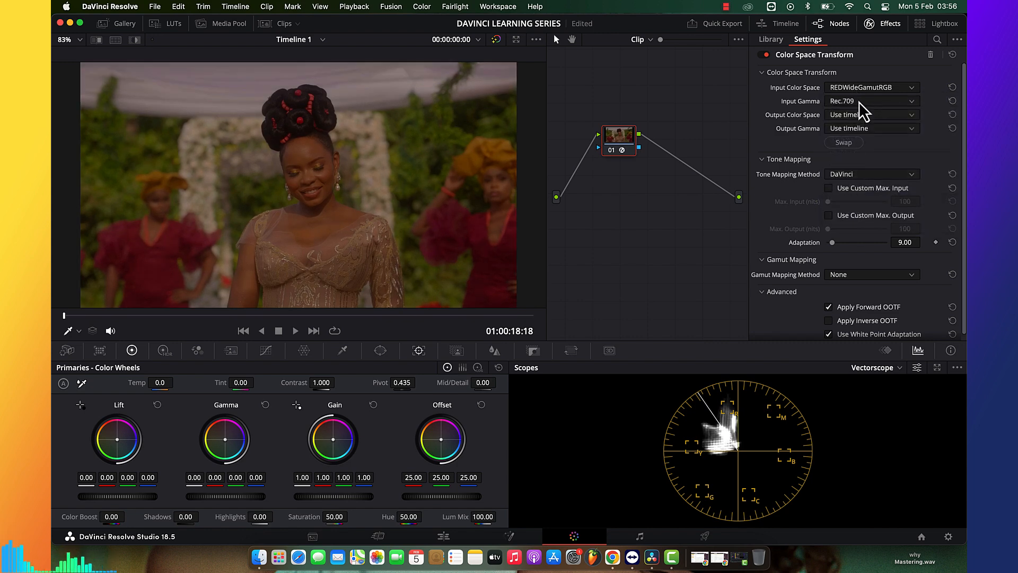
# Set the Color Space Transform's input gamma to RED Log3G10
pyautogui.click(859, 102)
pyautogui.press('Down')
pyautogui.press('Down')
pyautogui.press('Down')
pyautogui.press('Down')
pyautogui.press('Down')
pyautogui.press('Down')
pyautogui.press('Down')
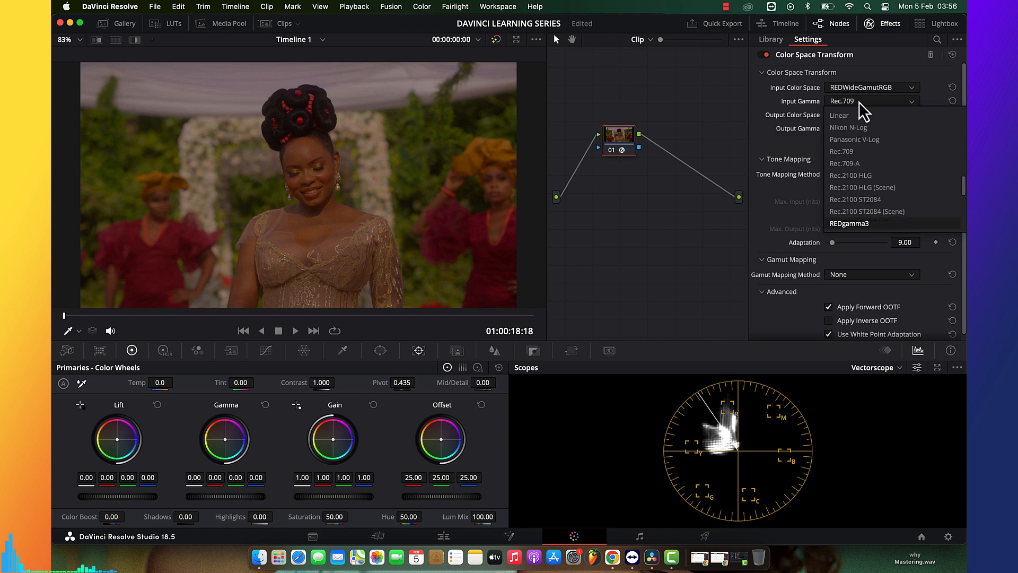
pyautogui.press('Down')
pyautogui.press('Down')
pyautogui.press('Return')
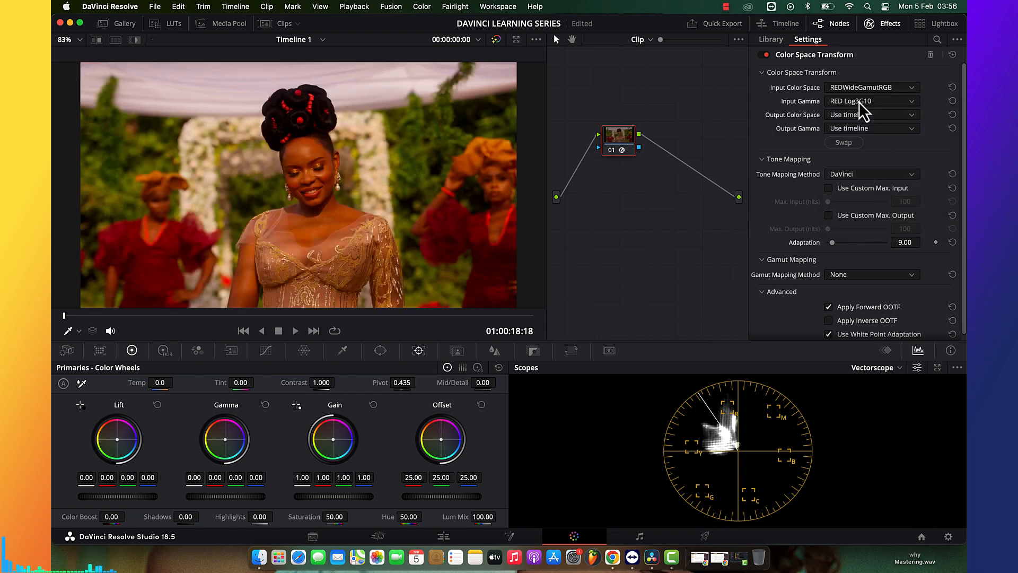
# Set the transform's output color space to Rec.709 and its output gamma to Gamma 2.4
pyautogui.click(868, 114)
pyautogui.press('r')
pyautogui.press('Down')
pyautogui.press('Up')
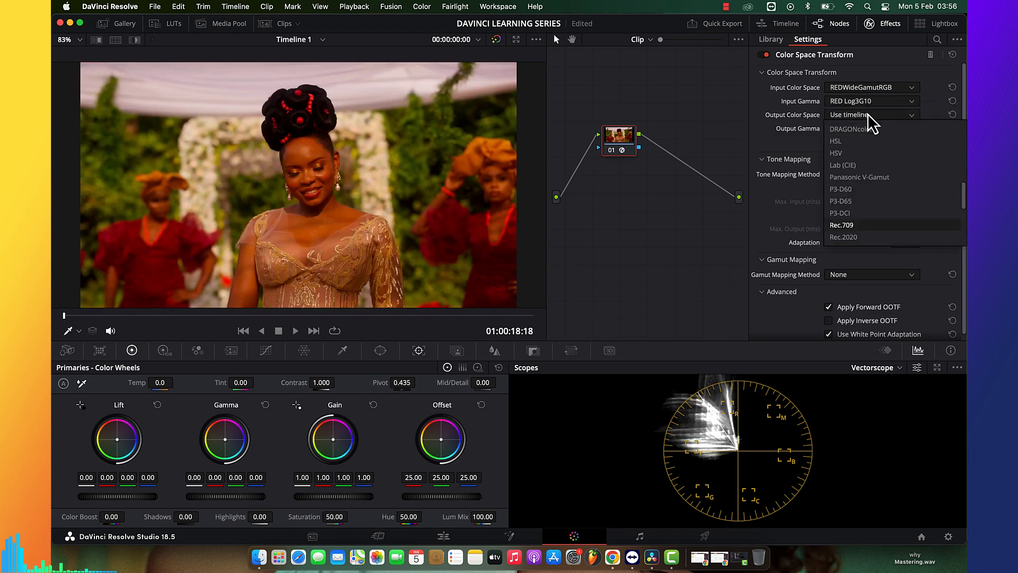
pyautogui.press('Return')
pyautogui.click(857, 129)
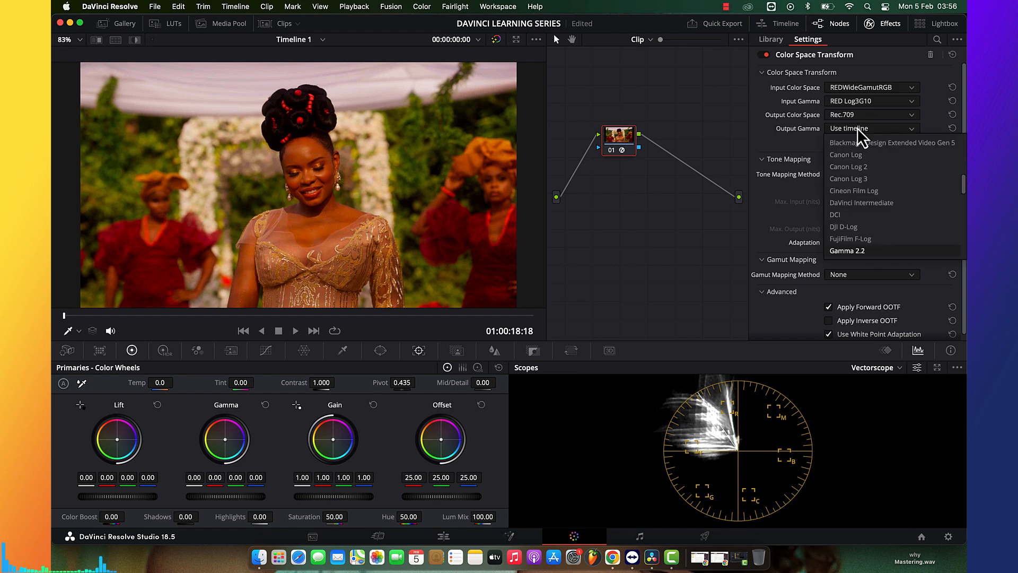
pyautogui.press('g')
pyautogui.press('Return')
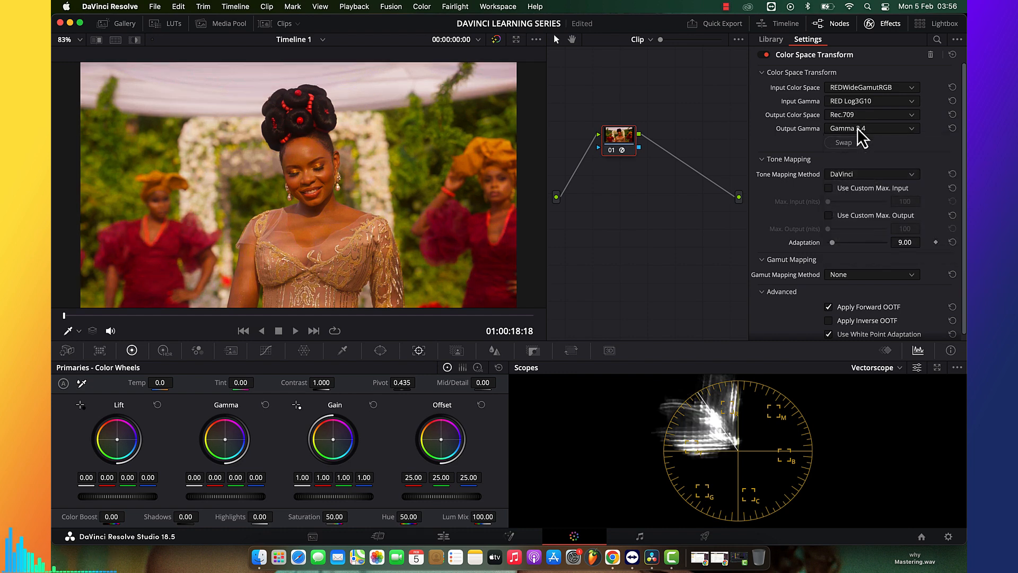
# Hide the effect settings, turn off the vectorscope's 2x zoom and switch the scope to Waveform
pyautogui.click(878, 22)
pyautogui.click(917, 368)
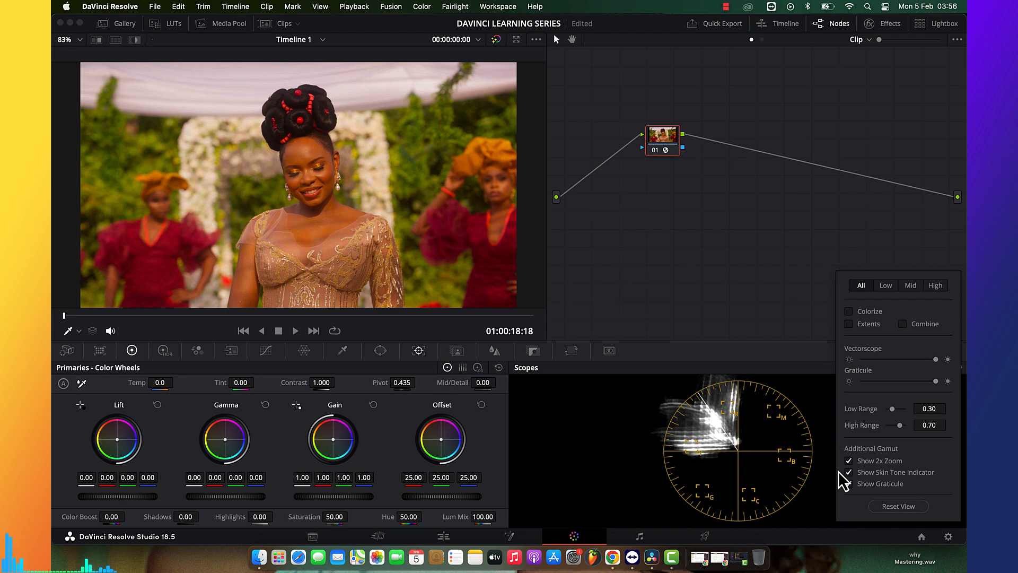
pyautogui.click(848, 460)
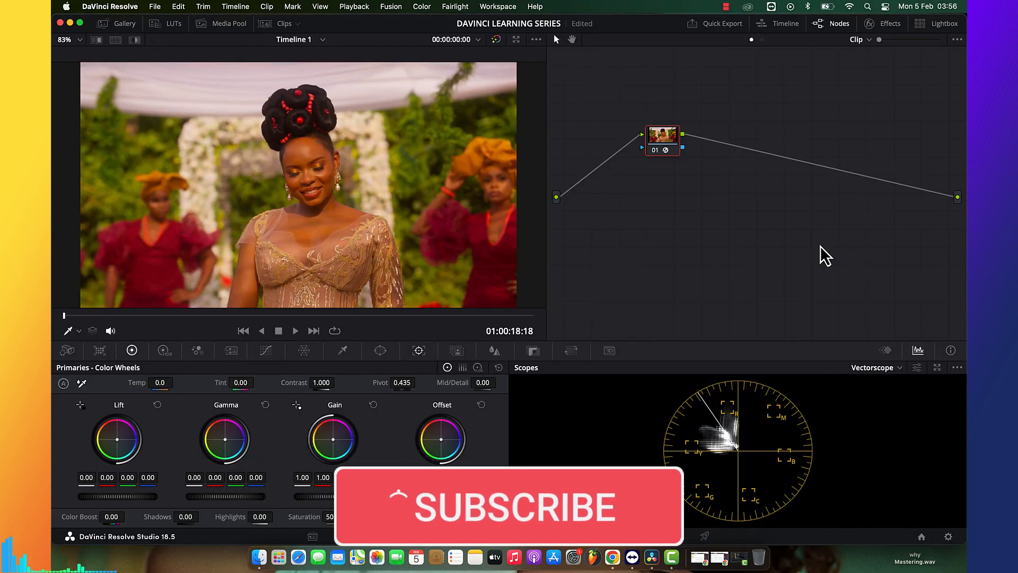
pyautogui.click(866, 369)
pyautogui.click(876, 403)
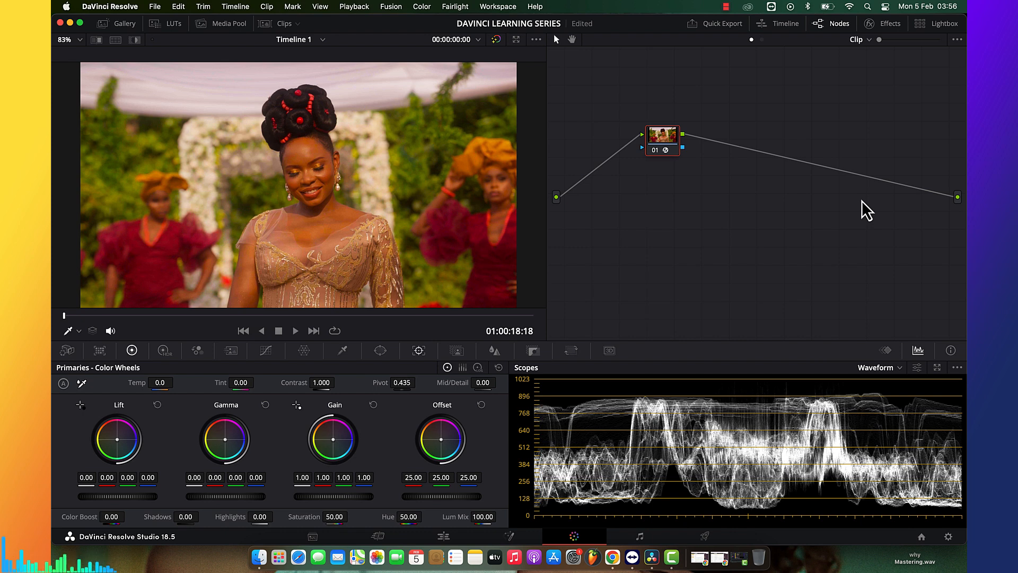
# Insert a serial node before the Color Space Transform node, space the two nodes apart, and show the Vectorscope
pyautogui.moveTo(661, 136); pyautogui.dragTo(762, 142)
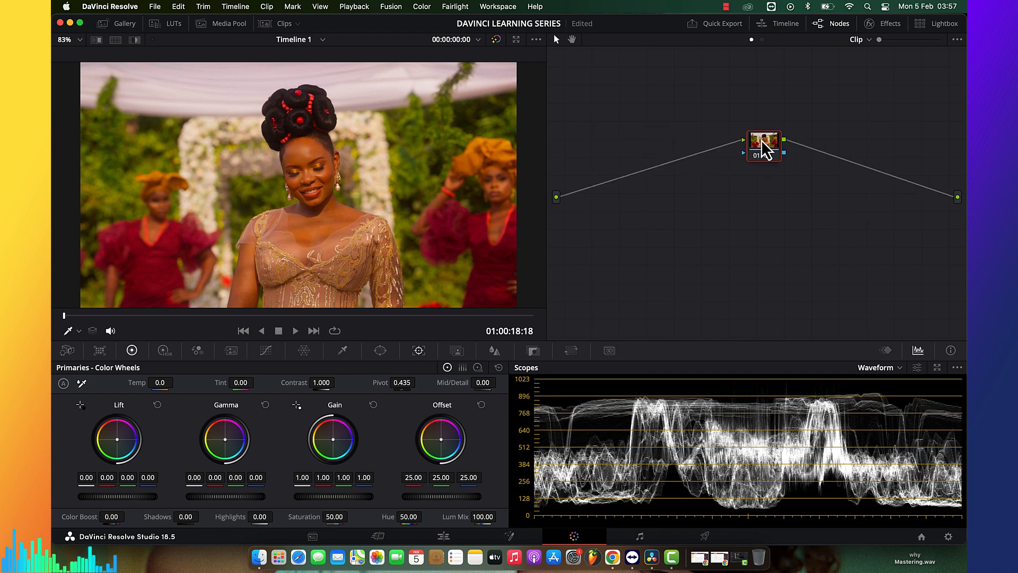
pyautogui.hotkey('shift', 's')
pyautogui.click(882, 369)
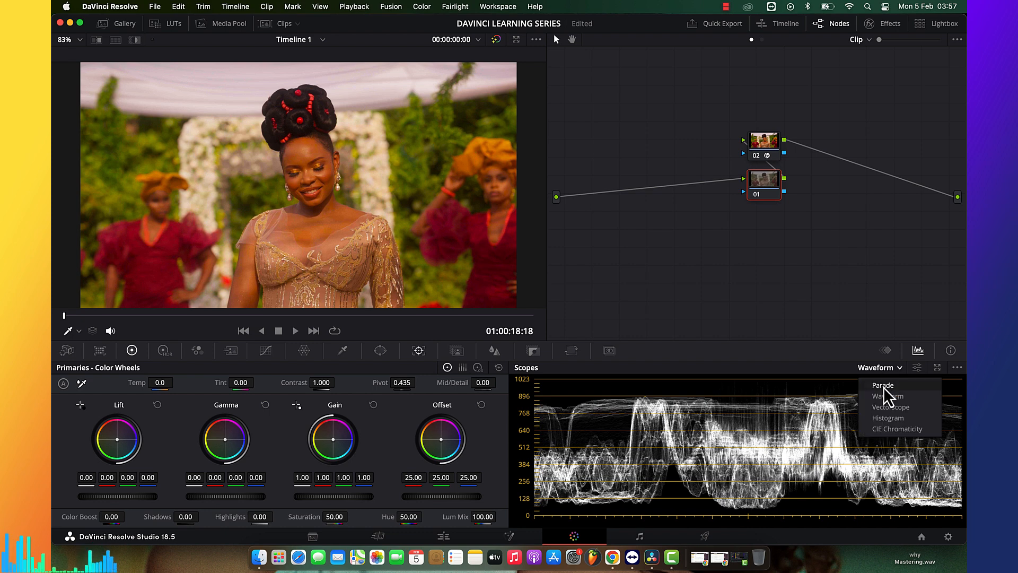
pyautogui.click(886, 407)
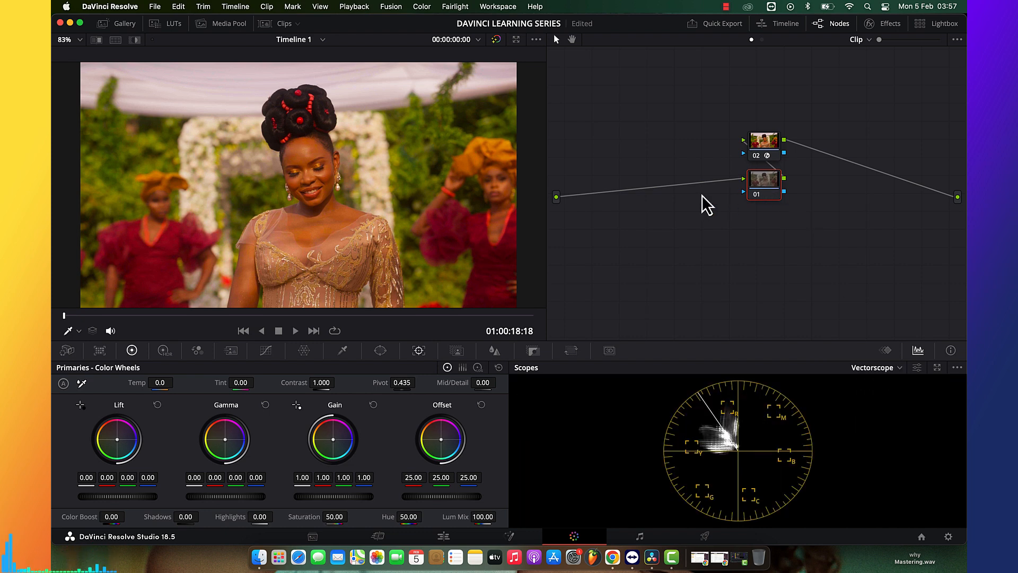
pyautogui.moveTo(765, 177); pyautogui.dragTo(701, 196)
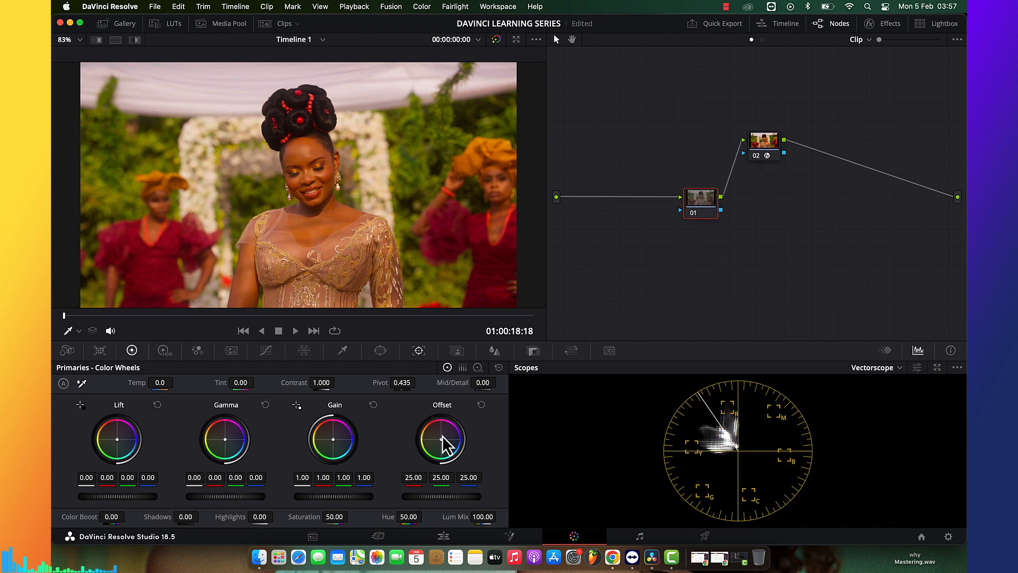
# Try shifting node 01's Offset toward blue (red 18.84, green 25.71, blue 29.66), check it full screen, and reset the node grade
pyautogui.moveTo(448, 445); pyautogui.dragTo(453, 448)
pyautogui.press('super+f')
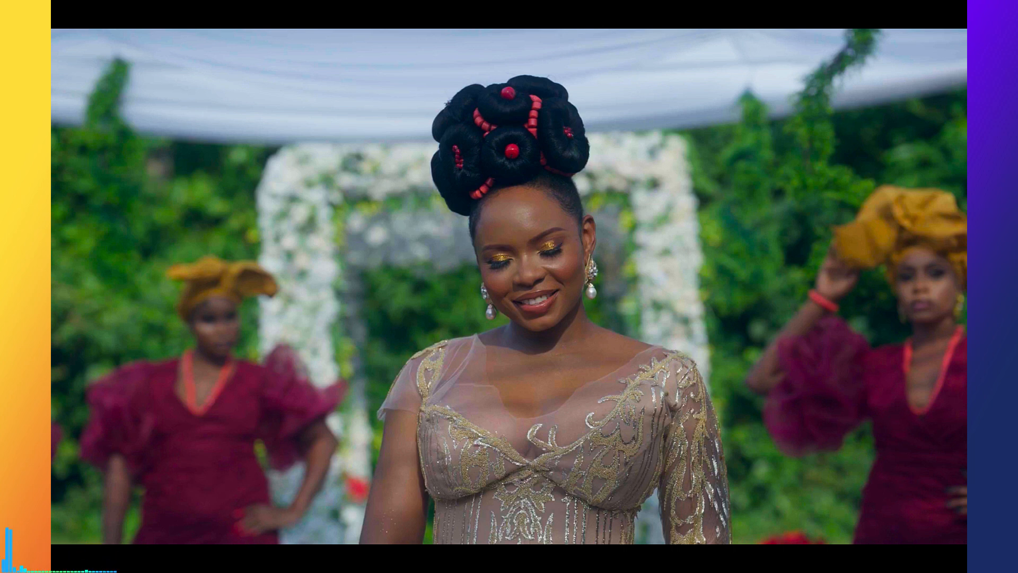
pyautogui.press('Escape')
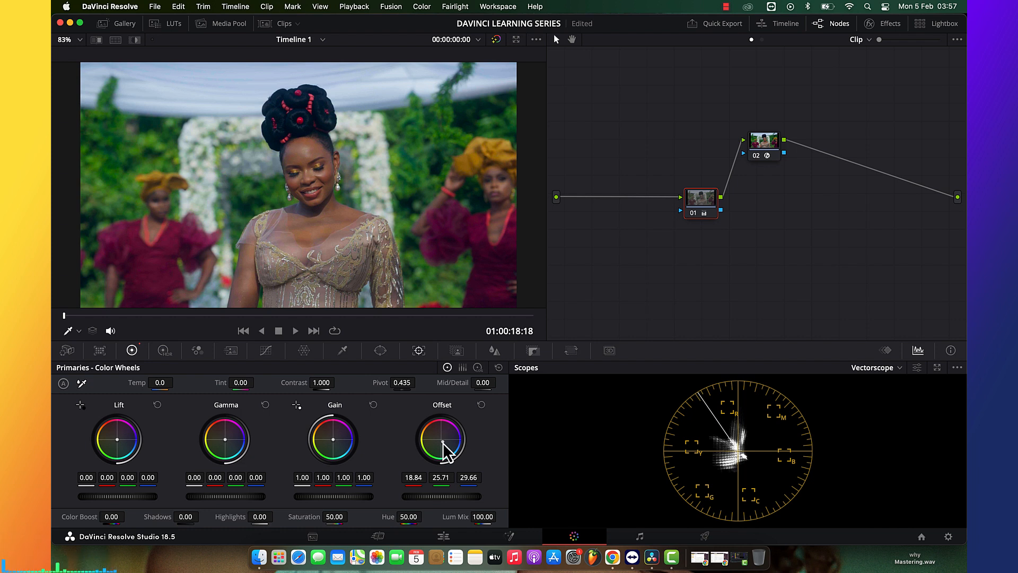
pyautogui.rightClick(711, 210)
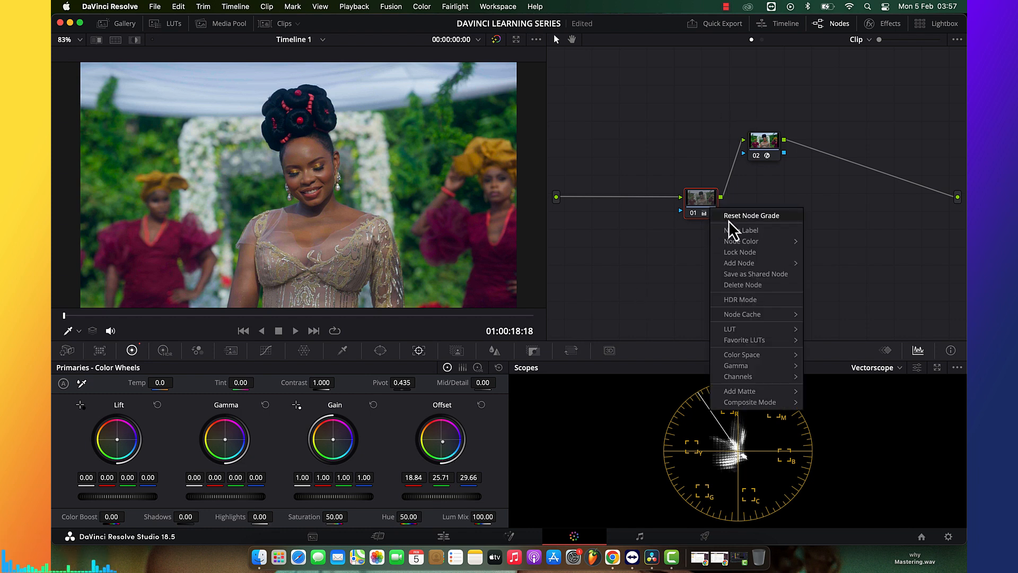
pyautogui.click(732, 220)
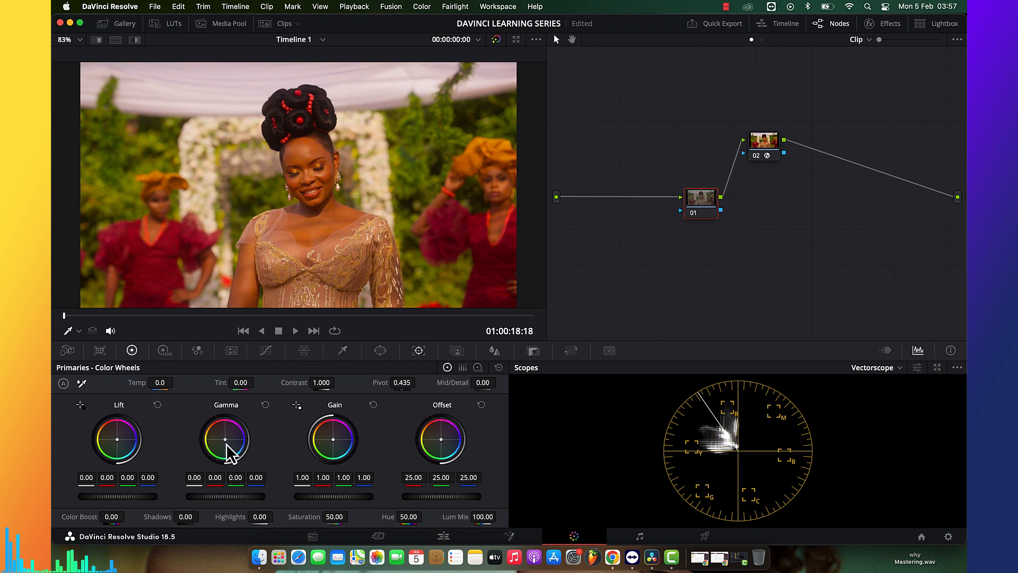
# Shift the Gamma color balance of node 01 slightly toward blue and check clip 04 full screen
pyautogui.moveTo(227, 446); pyautogui.dragTo(231, 445)
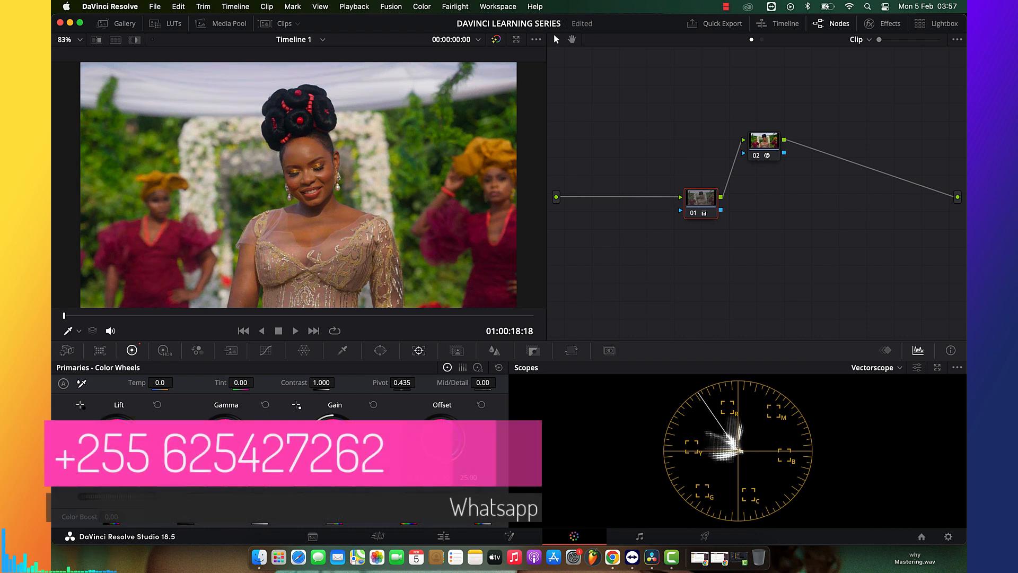
pyautogui.press('super+f')
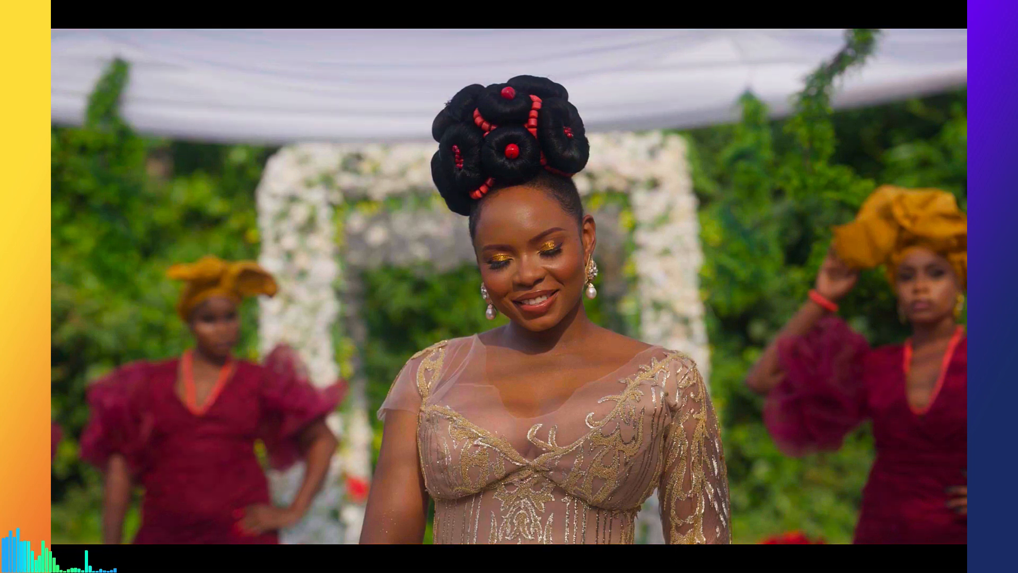
# Insert a serial node before the color balance node, place it at the chain's start, and check clip 04 with the Waveform scope and full screen
pyautogui.press('Escape')
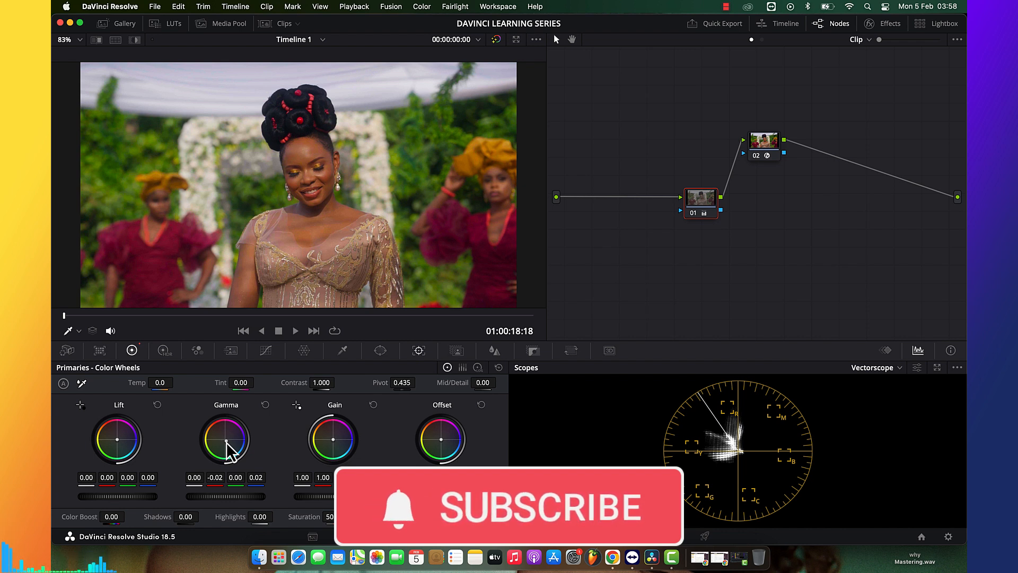
pyautogui.hotkey('shift', 'alt', 's')
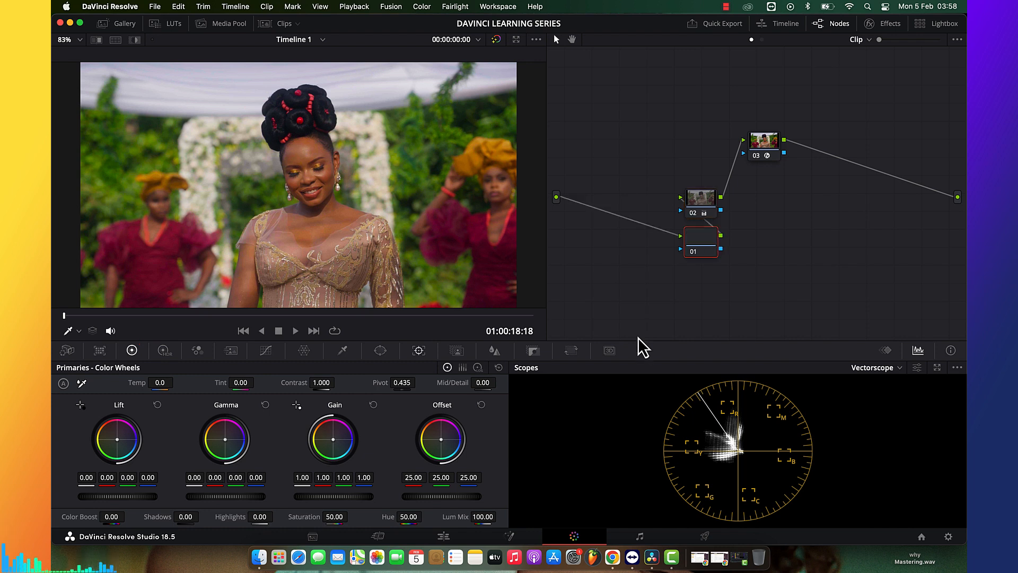
pyautogui.moveTo(702, 236); pyautogui.dragTo(613, 152)
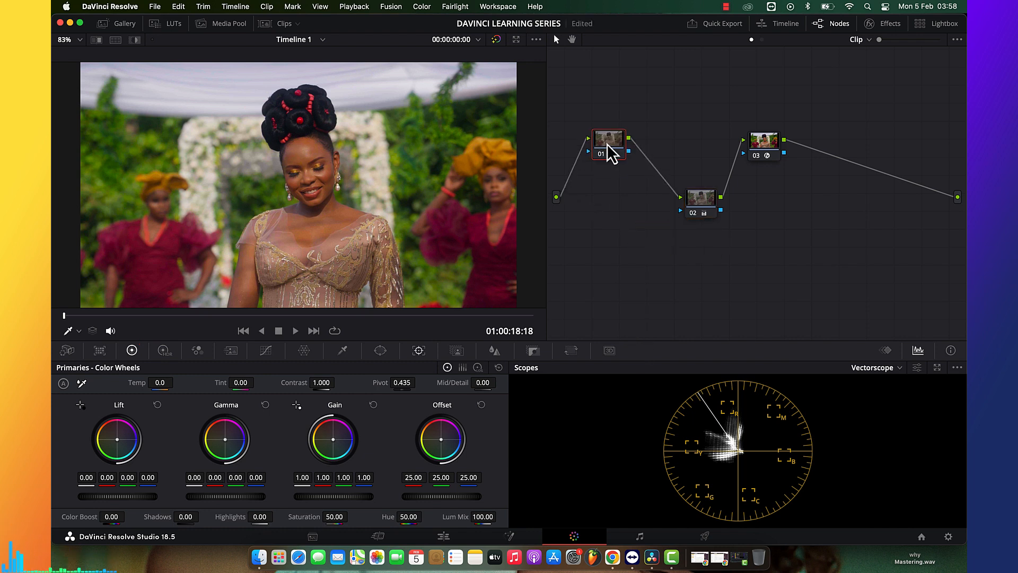
pyautogui.click(878, 370)
pyautogui.click(881, 395)
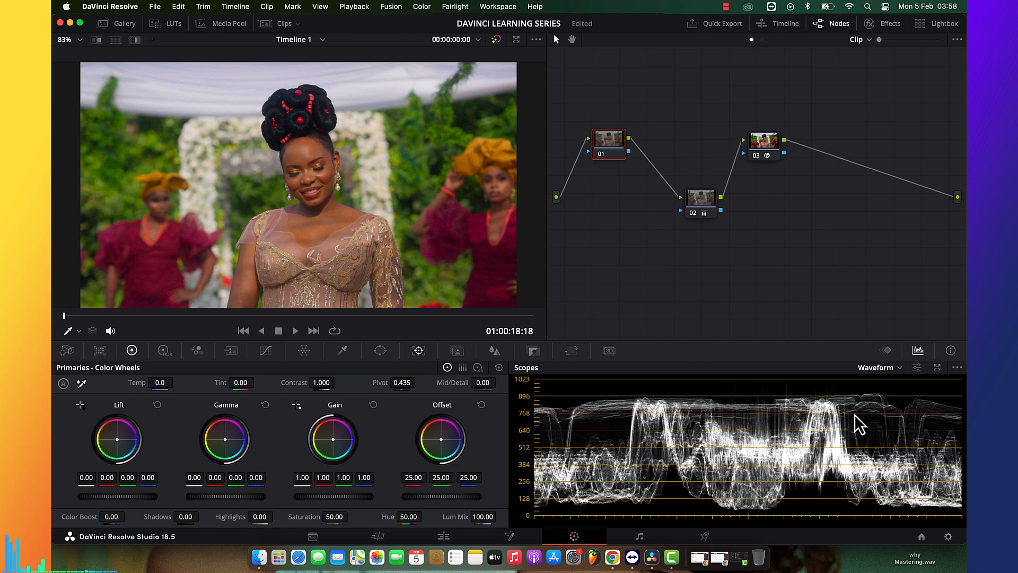
pyautogui.press('super+f')
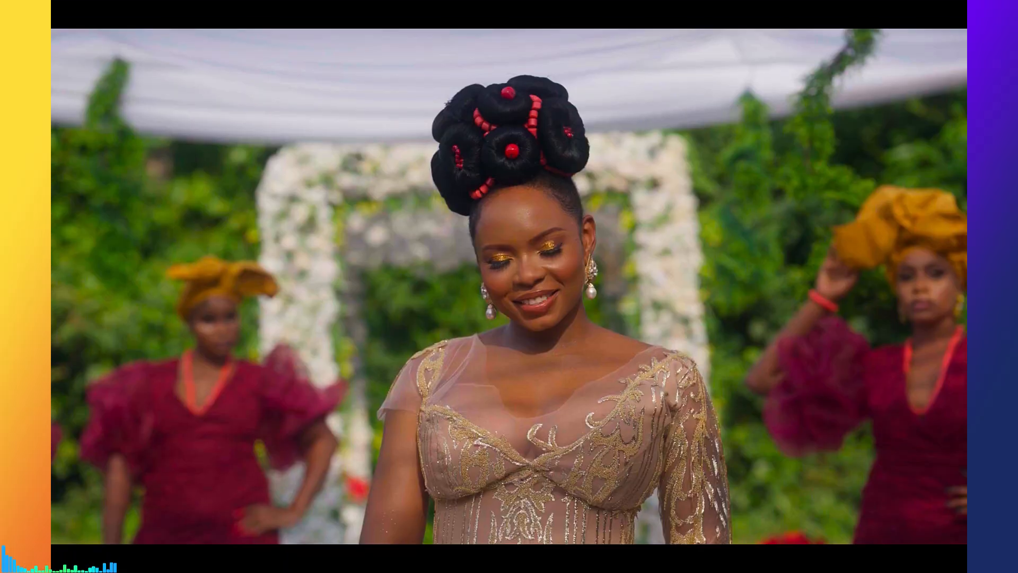
pyautogui.press('super+f')
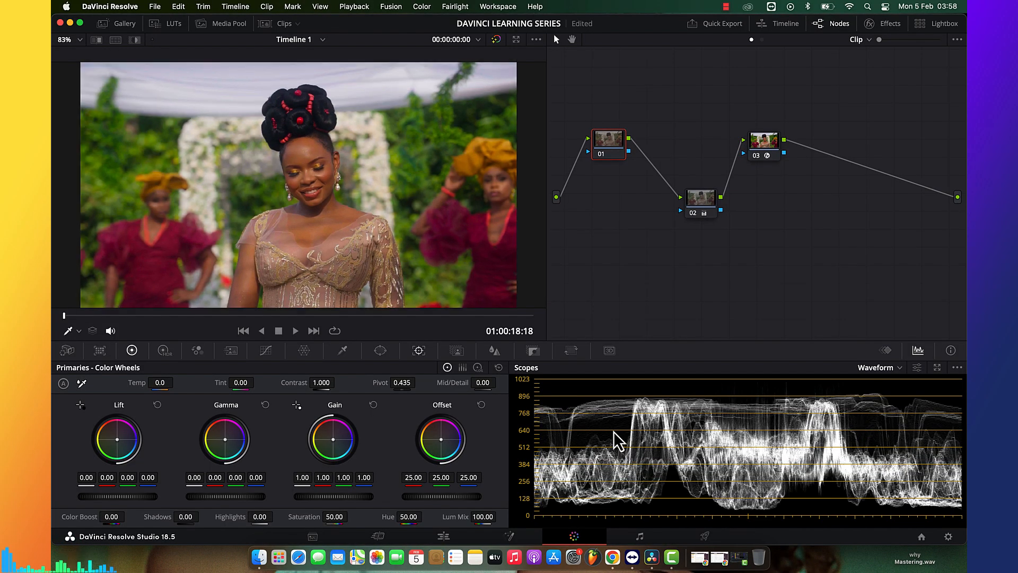
# Try raising node 01's HDR Global exposure to 0.22, compare the image with the node disabled, and reset the node grade
pyautogui.click(163, 350)
pyautogui.moveTo(416, 483); pyautogui.dragTo(427, 484)
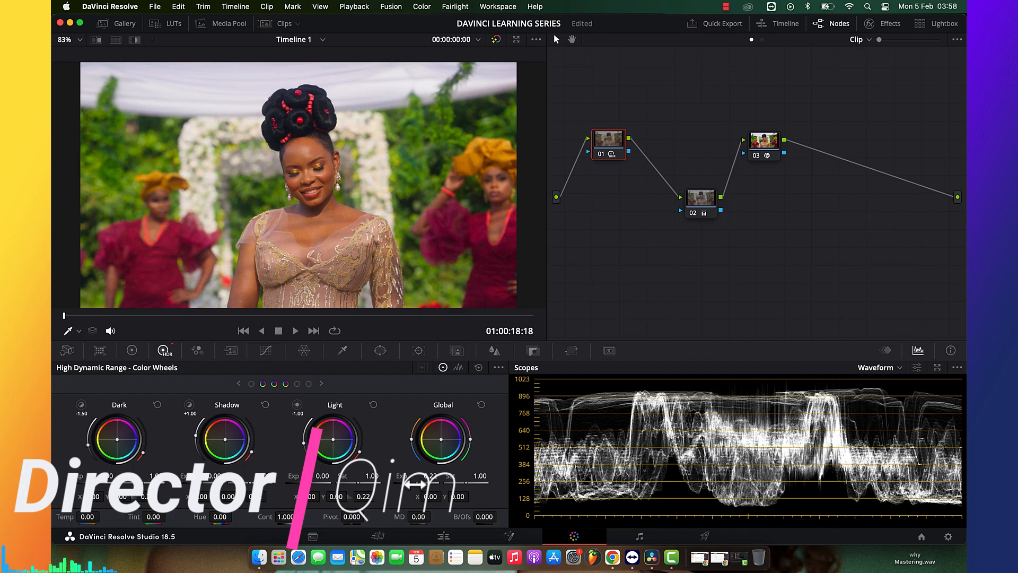
pyautogui.press('super+f')
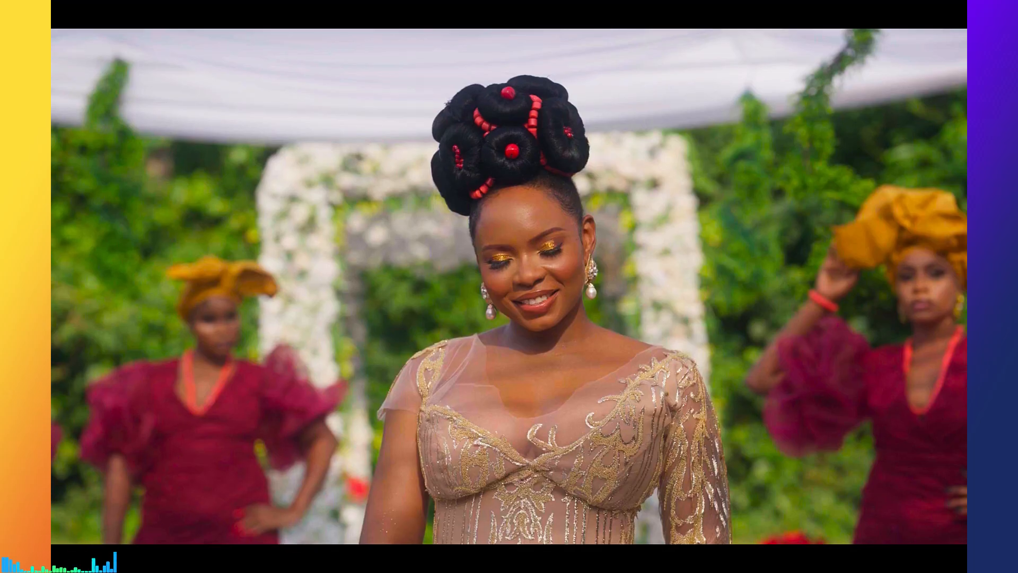
pyautogui.press('super+f')
pyautogui.press('super+d')
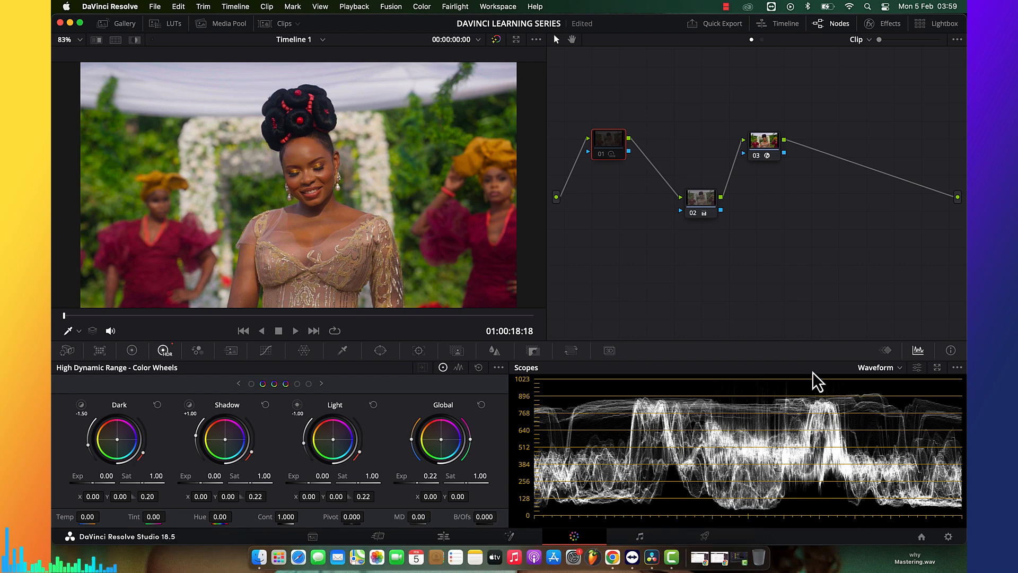
pyautogui.click(132, 350)
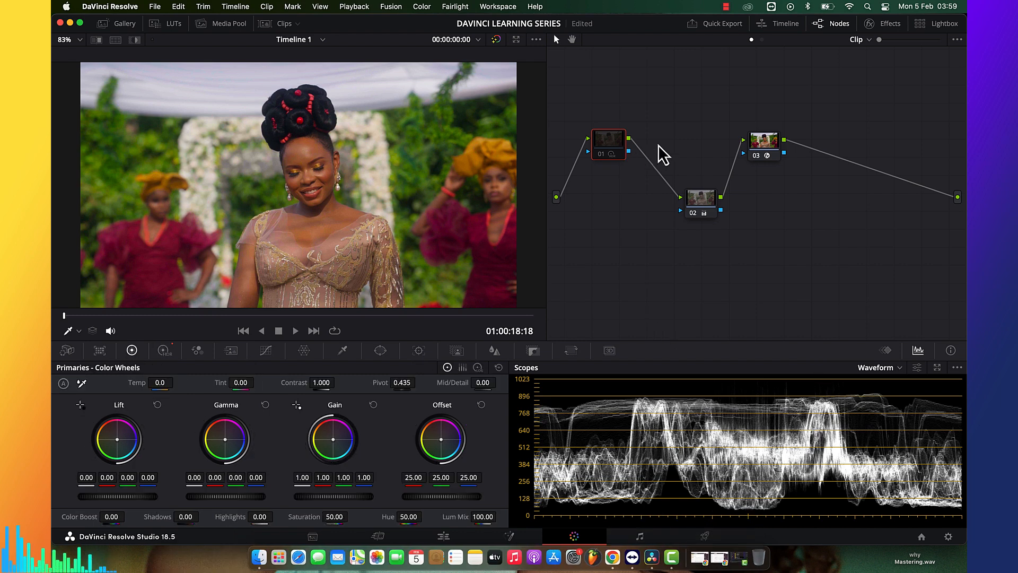
pyautogui.press('super+d')
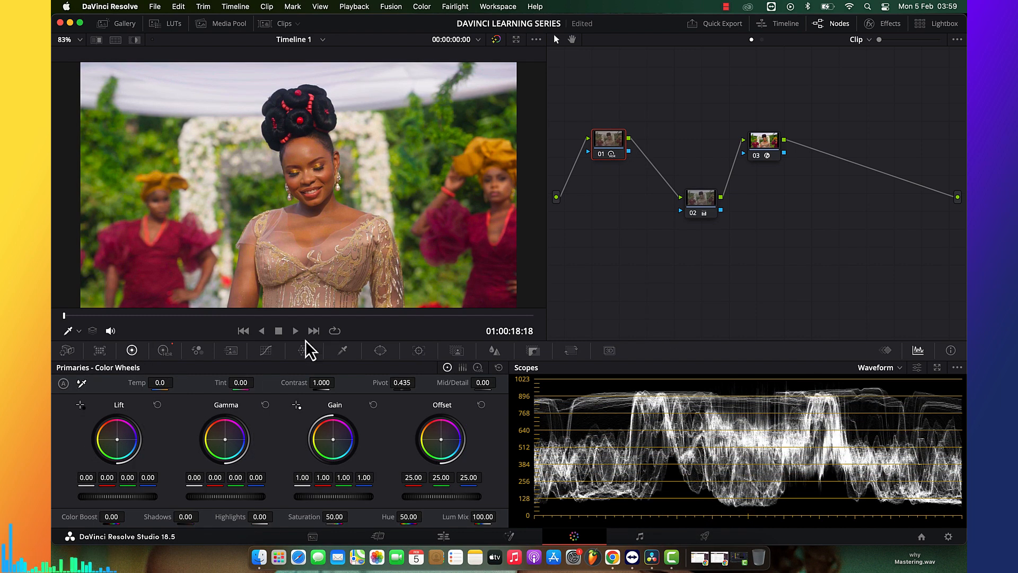
pyautogui.rightClick(611, 160)
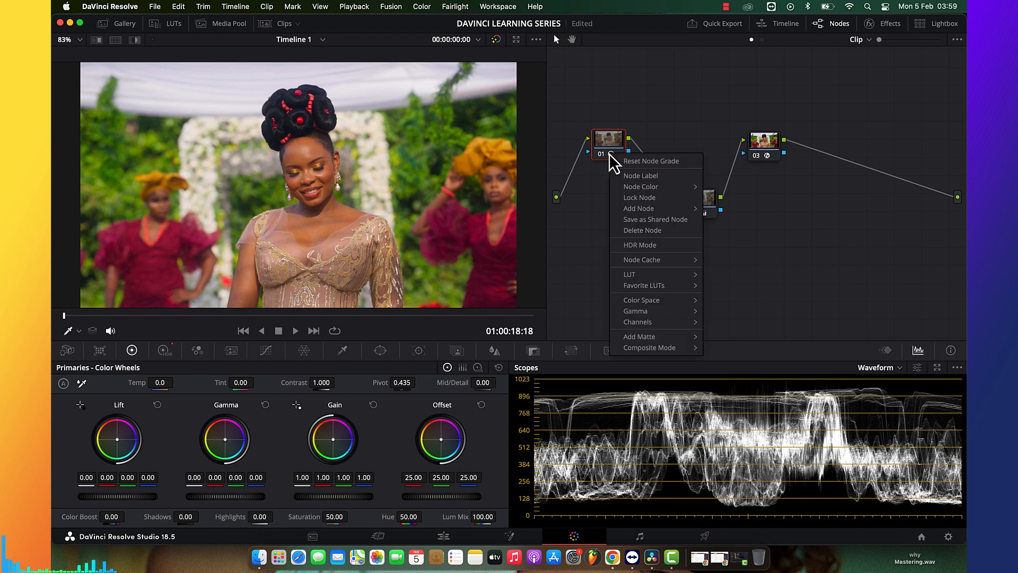
pyautogui.click(635, 169)
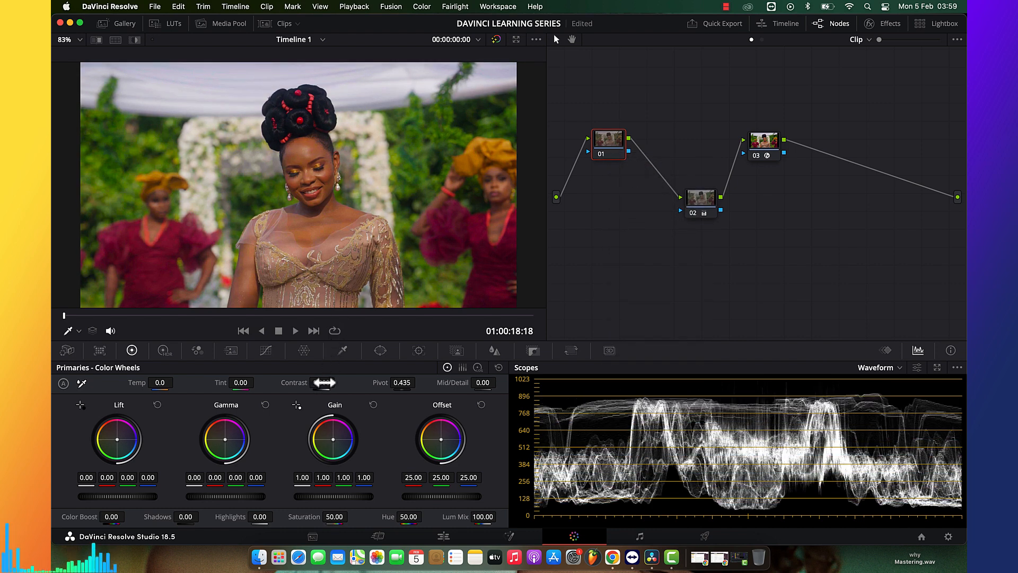
# Set the Contrast of node 01 to 1.074 in the primaries and check clip 04 full screen
pyautogui.moveTo(325, 382); pyautogui.dragTo(338, 381)
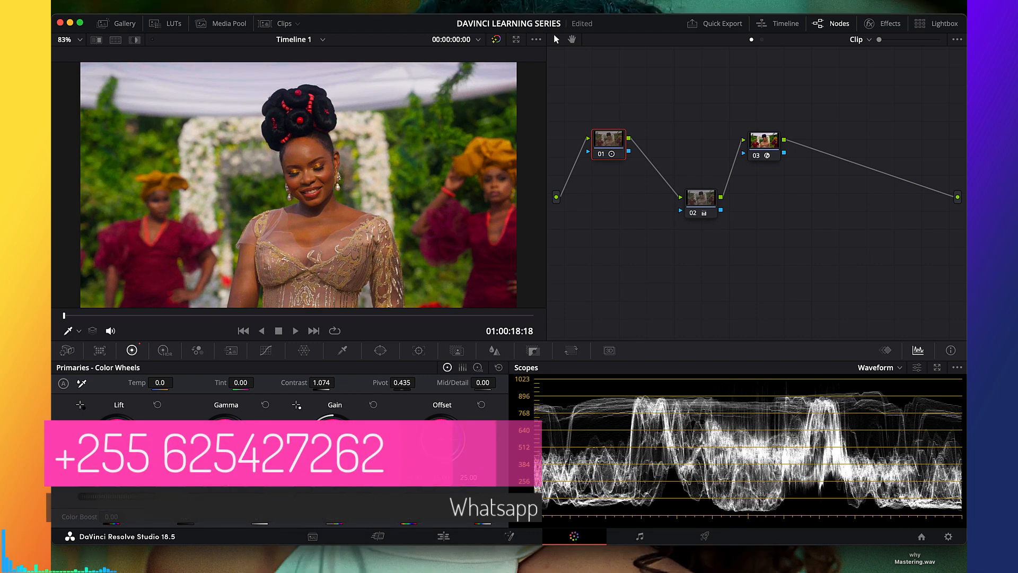
pyautogui.press('super+f')
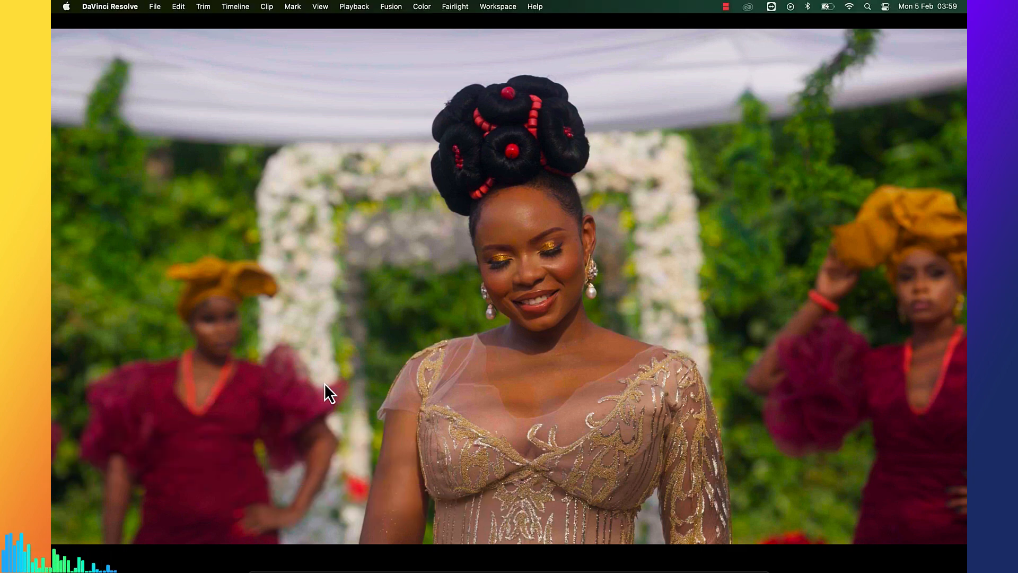
pyautogui.press('super+f')
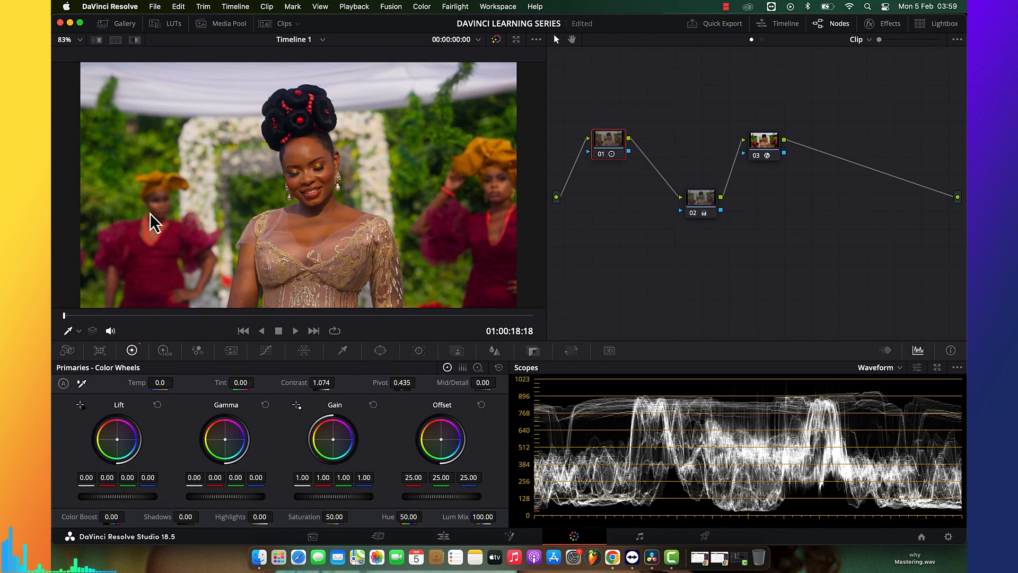
# Show the timeline's clip thumbnails and select clip 03
pyautogui.click(272, 21)
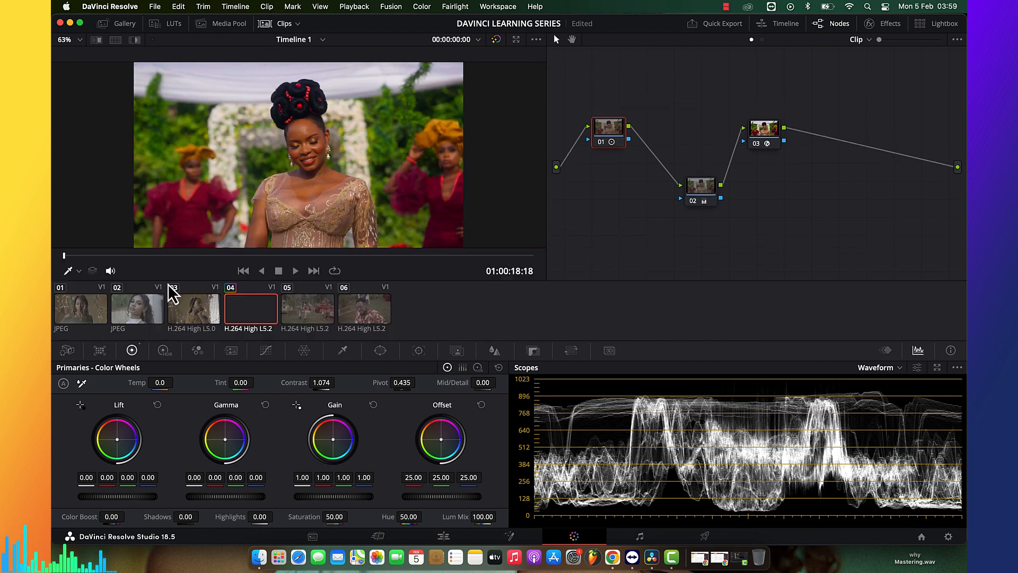
pyautogui.click(182, 308)
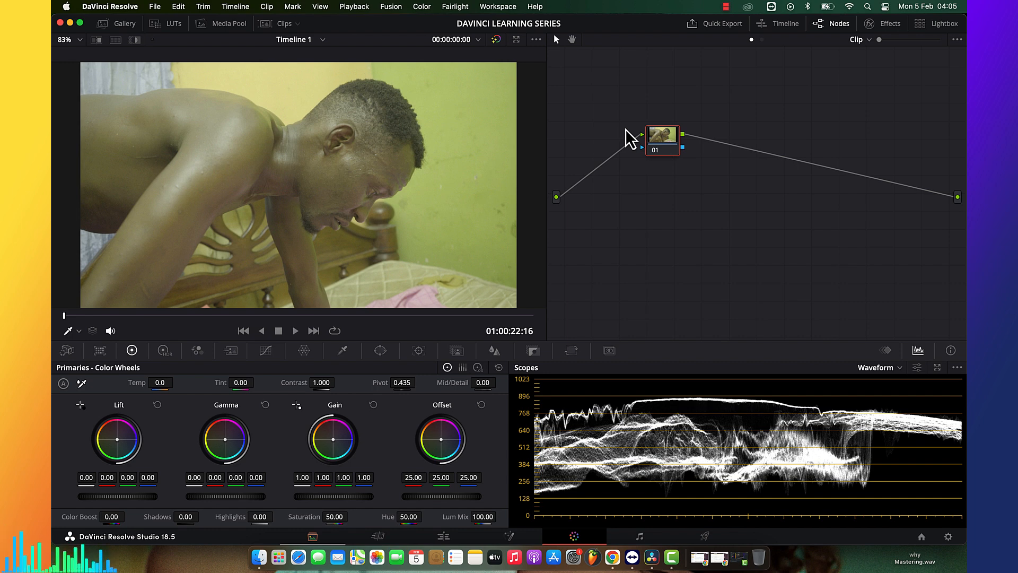
# View the ungraded green-wall clip full screen, and switch the scope to Vectorscope to examine its color cast
pyautogui.press('super+f')
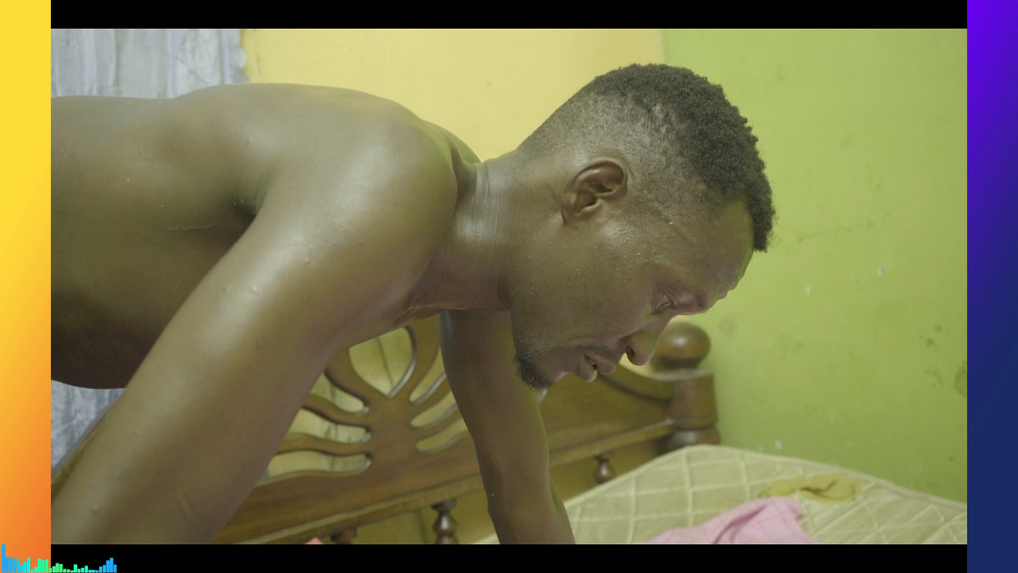
pyautogui.press('Escape')
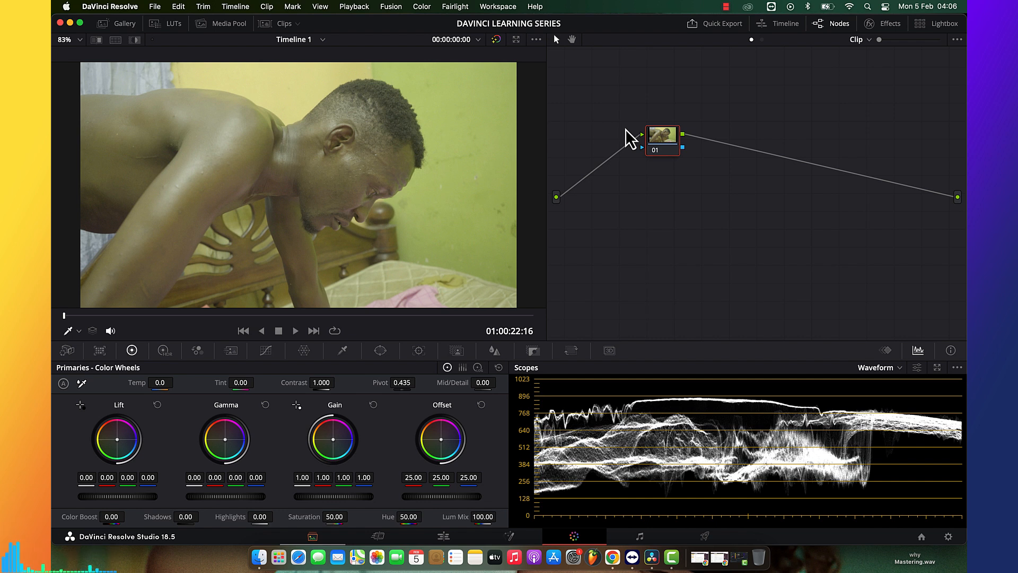
pyautogui.click(881, 367)
pyautogui.click(892, 407)
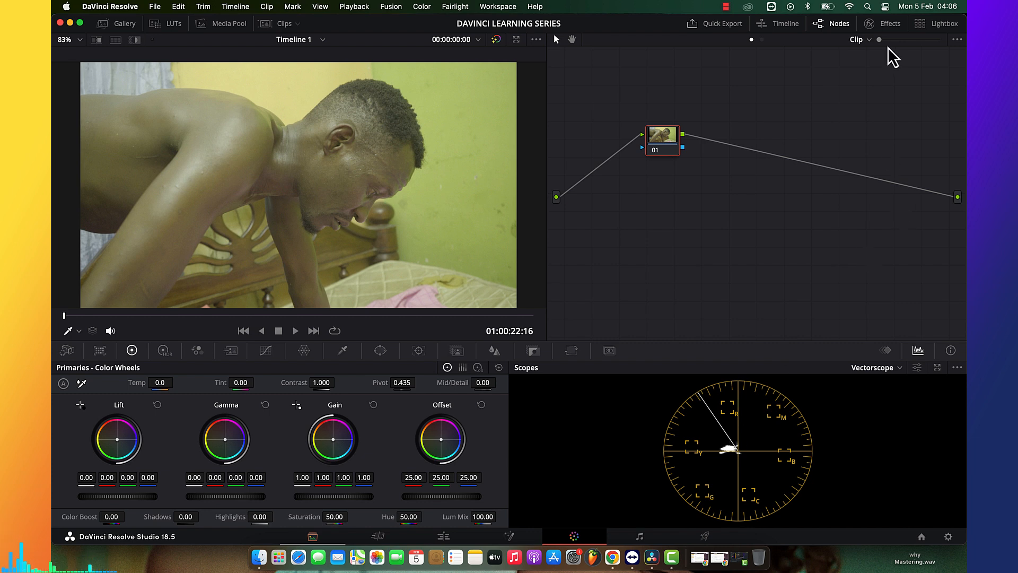
# Apply a Color Space Transform to node 01 of the green-wall clip, with Sony S-Gamut3.Cine as its input color space
pyautogui.click(881, 25)
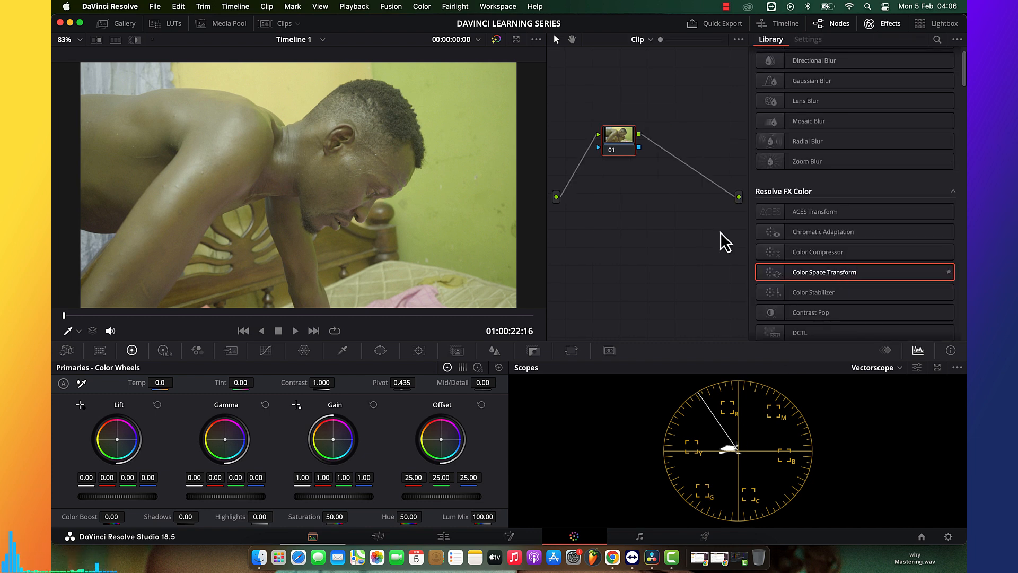
pyautogui.moveTo(774, 272); pyautogui.dragTo(624, 153)
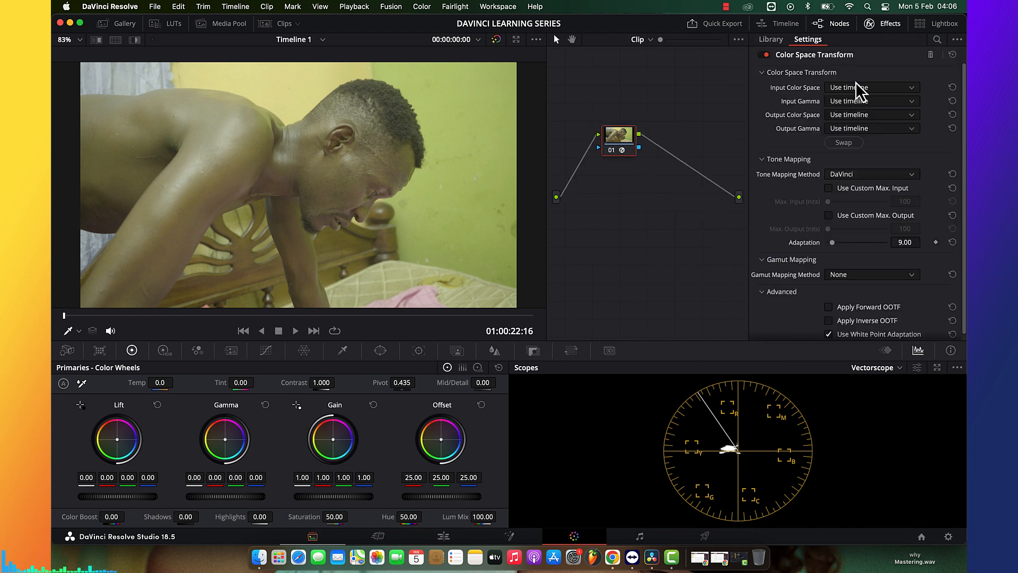
pyautogui.click(856, 86)
pyautogui.scroll(-10, 857, 92)
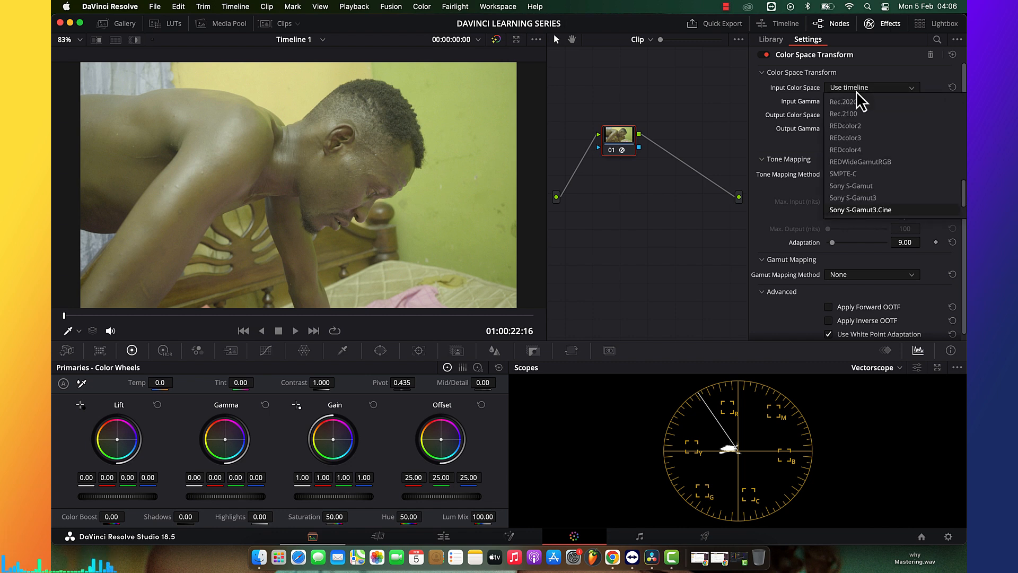
pyautogui.press('Return')
# Set the transform's Input Gamma to Sony S-Log2 and its Input Color Space to Sony S-Gamut
pyautogui.click(857, 101)
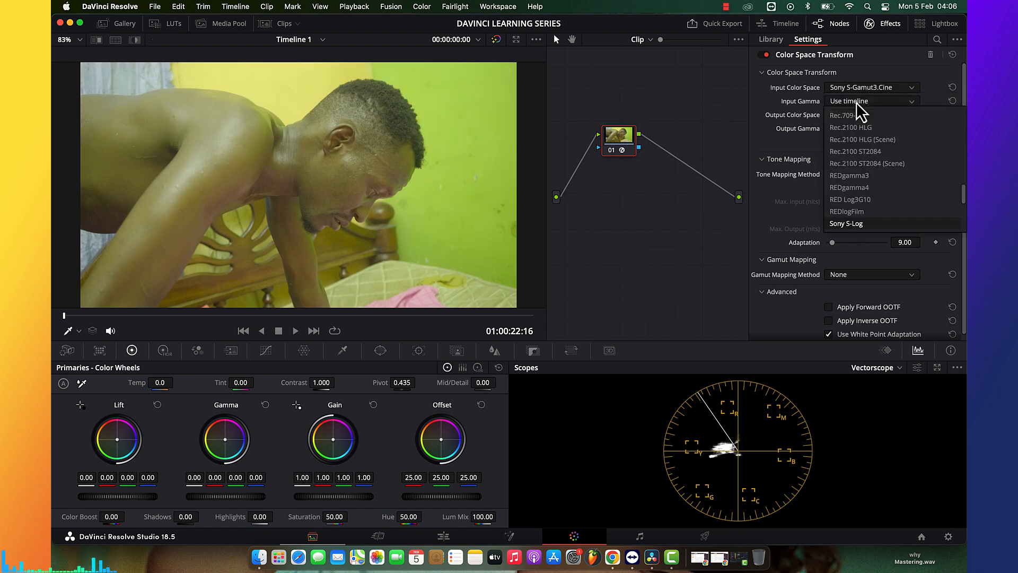
pyautogui.press('Down')
pyautogui.press('Down')
pyautogui.press('Up')
pyautogui.press('Return')
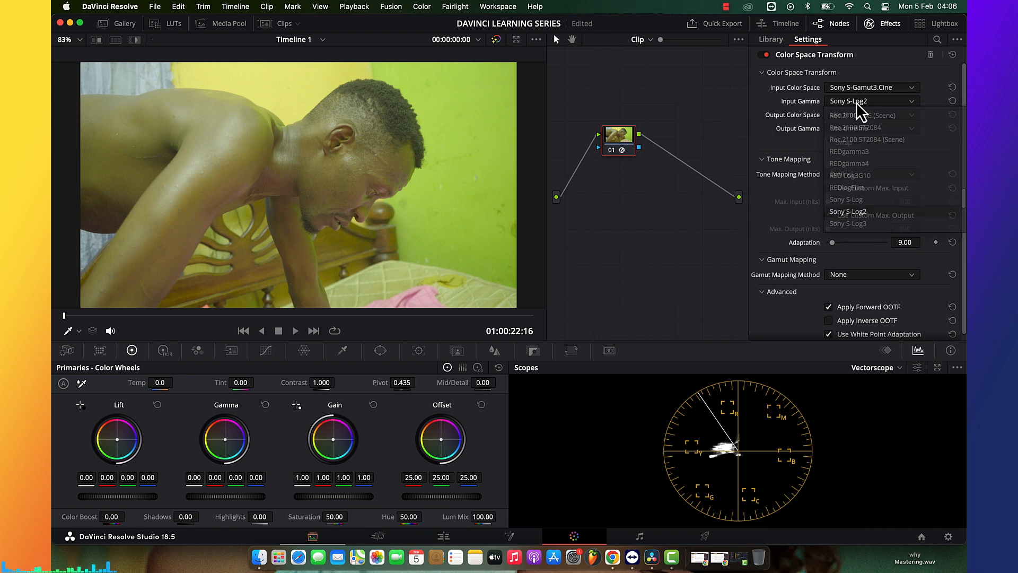
pyautogui.click(869, 88)
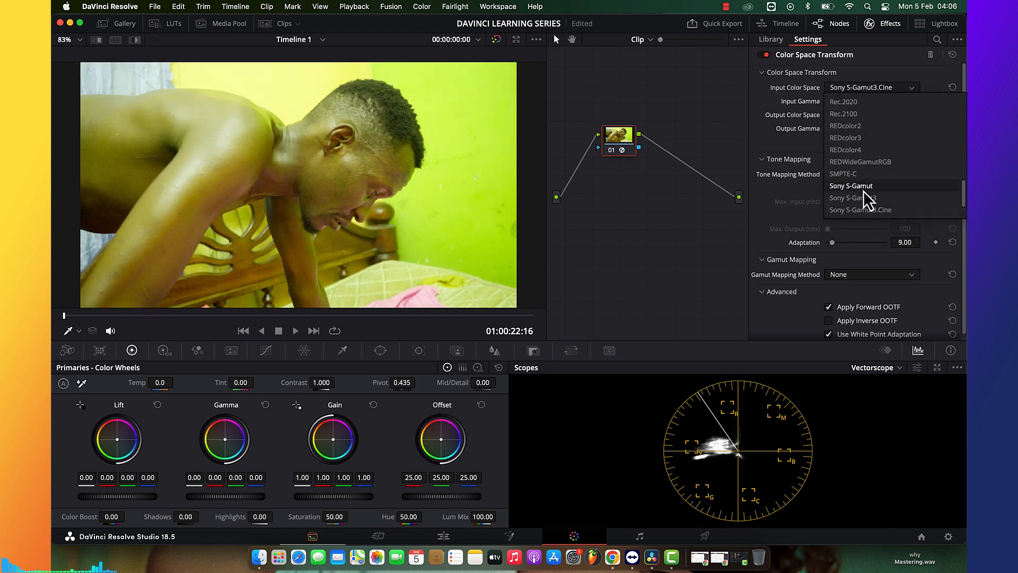
pyautogui.click(864, 188)
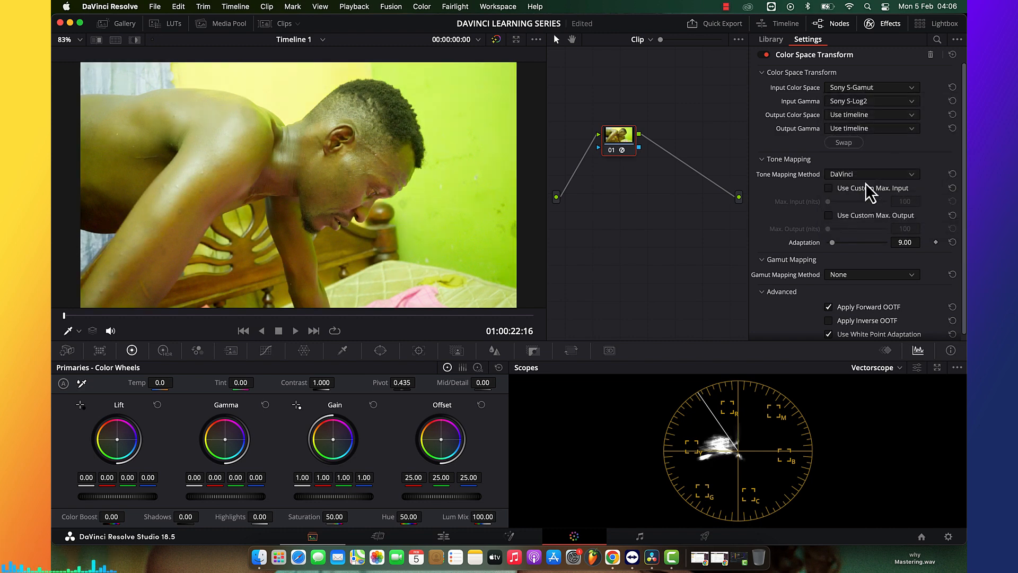
# Set the transform's Output Color Space to Rec.709 and its Output Gamma to Gamma 2.4
pyautogui.click(863, 115)
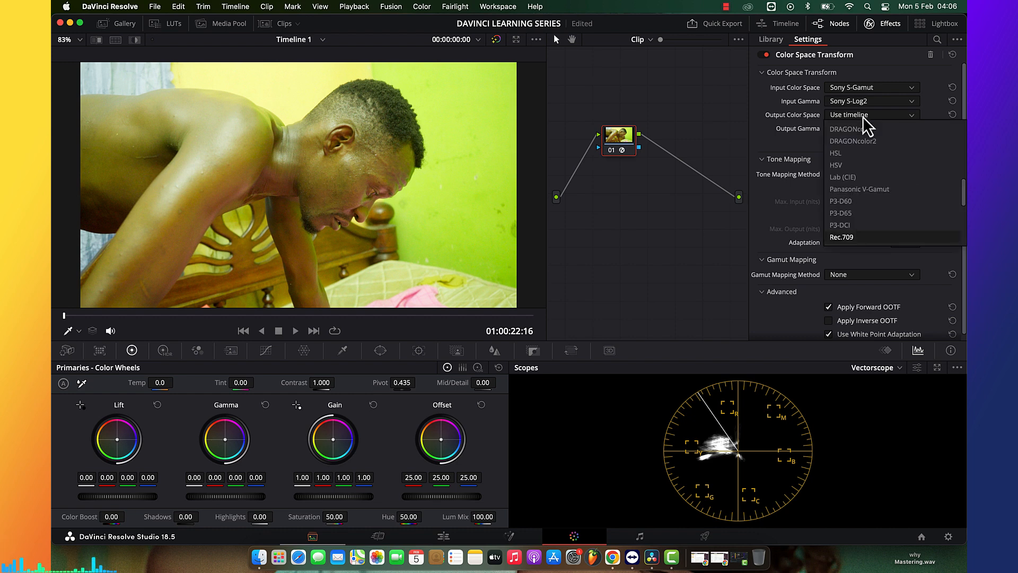
pyautogui.press('Return')
pyautogui.click(862, 129)
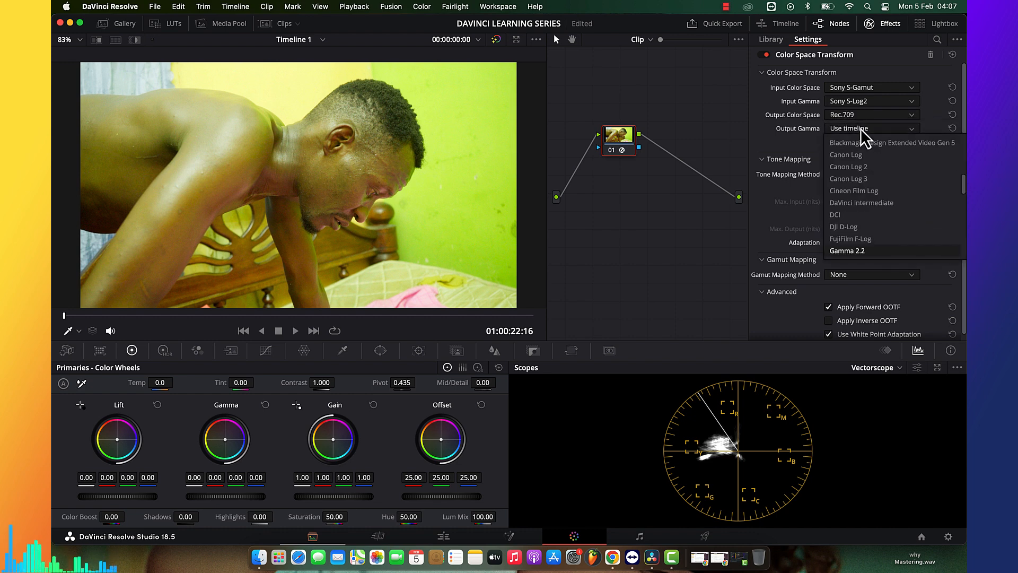
pyautogui.press('Down')
pyautogui.press('Return')
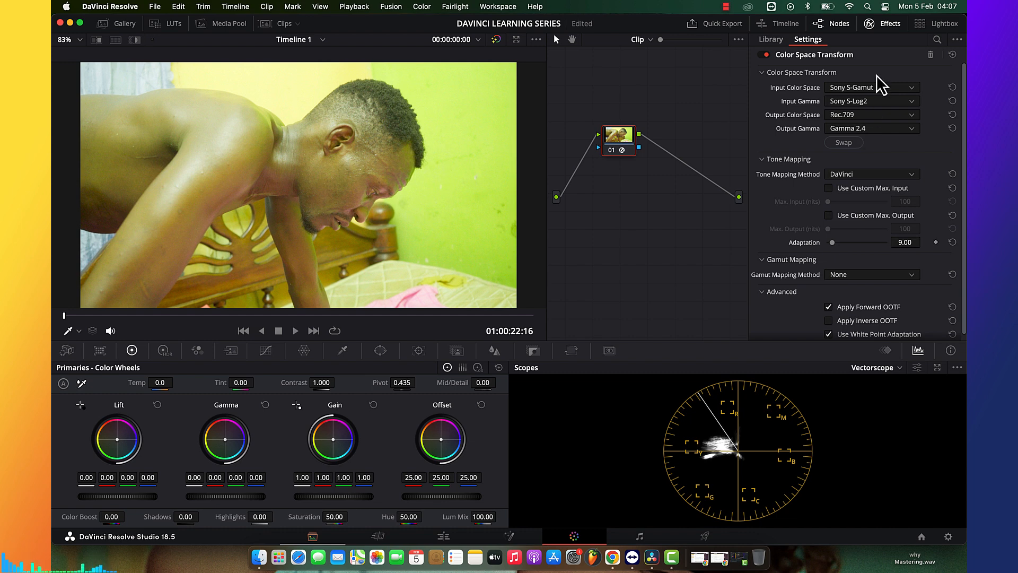
# Hide the effect settings, then insert a serial node before the Color Space Transform node and space the two nodes apart
pyautogui.click(890, 25)
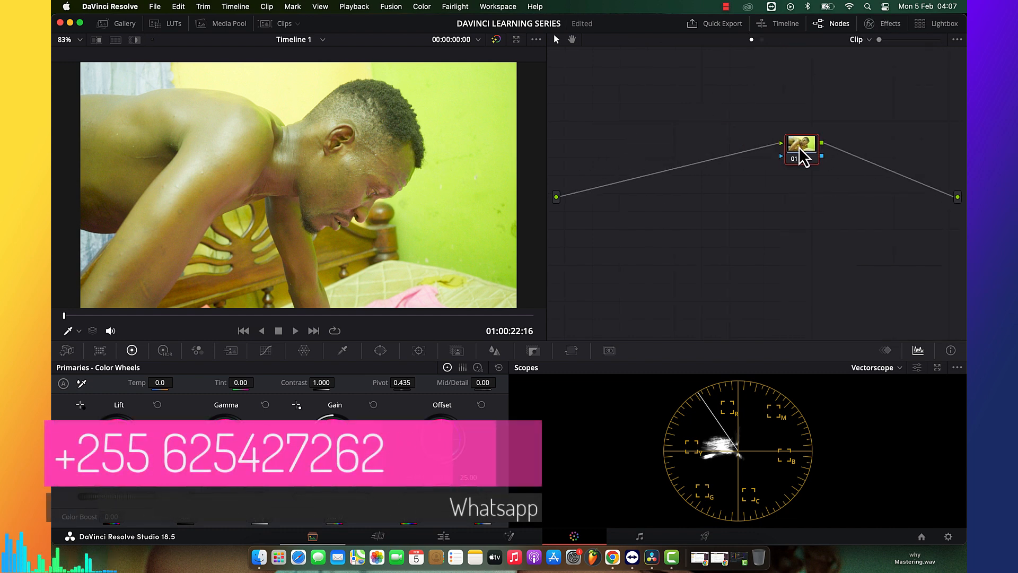
pyautogui.hotkey('alt', 's')
pyautogui.moveTo(799, 199); pyautogui.dragTo(675, 141)
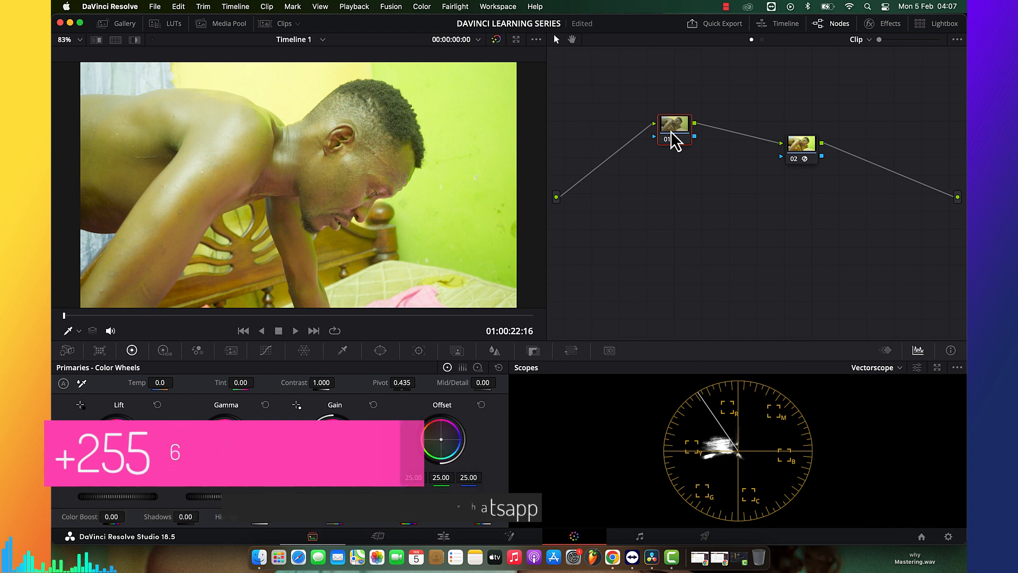
# Try shifting the Tint of node 01 strongly toward green, and reset the primaries
pyautogui.moveTo(240, 382); pyautogui.dragTo(127, 382)
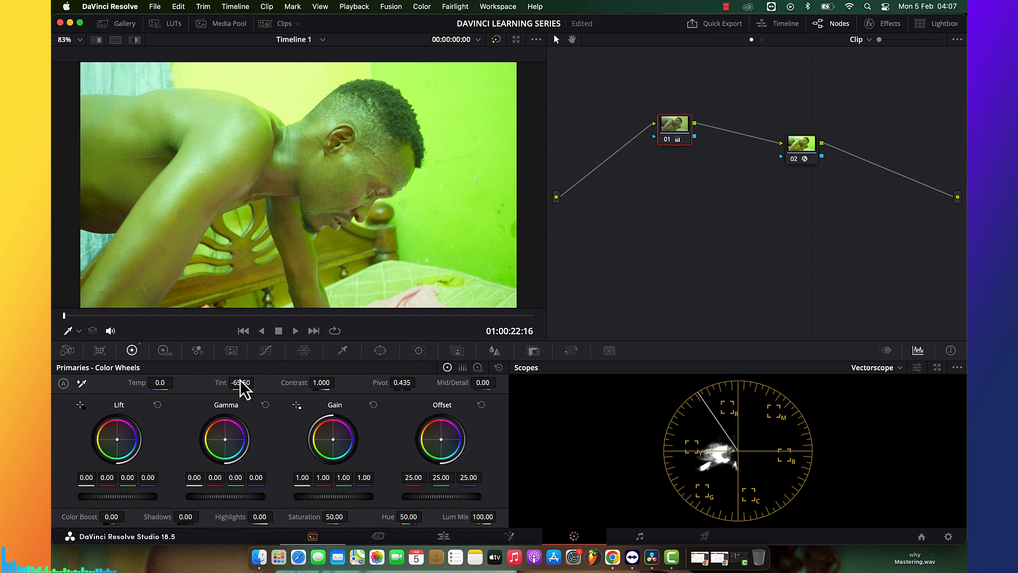
pyautogui.click(498, 367)
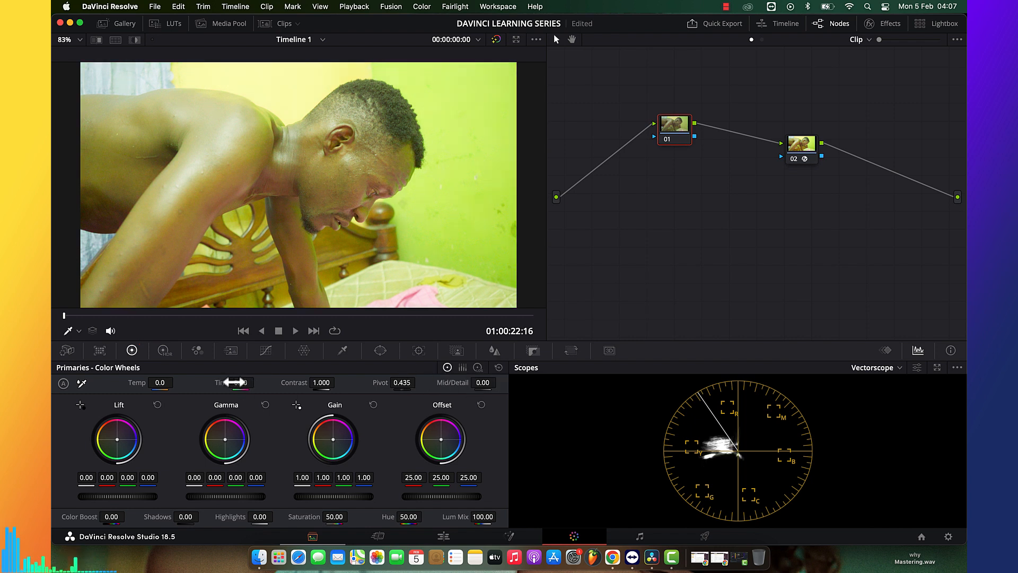
# Set node 01's Tint to 38 and Temp to -500, and check the picture full screen
pyautogui.moveTo(235, 382); pyautogui.dragTo(258, 382)
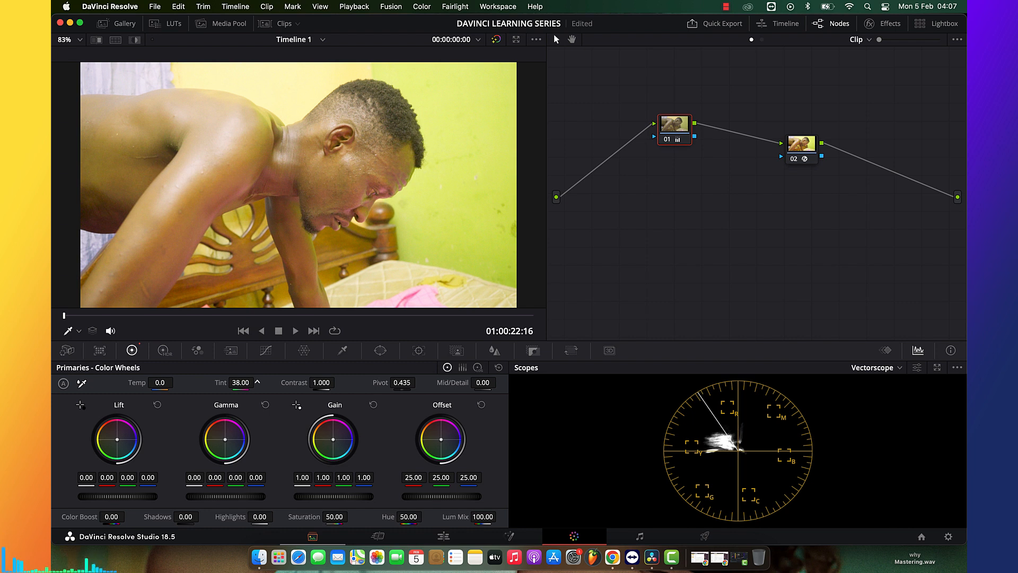
pyautogui.moveTo(177, 382); pyautogui.dragTo(177, 383)
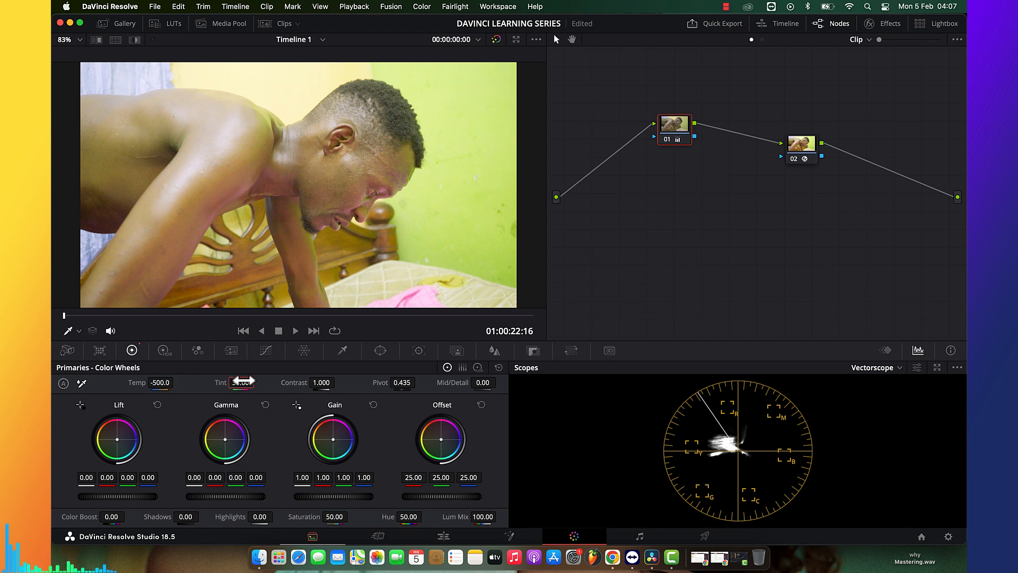
pyautogui.press('super+f')
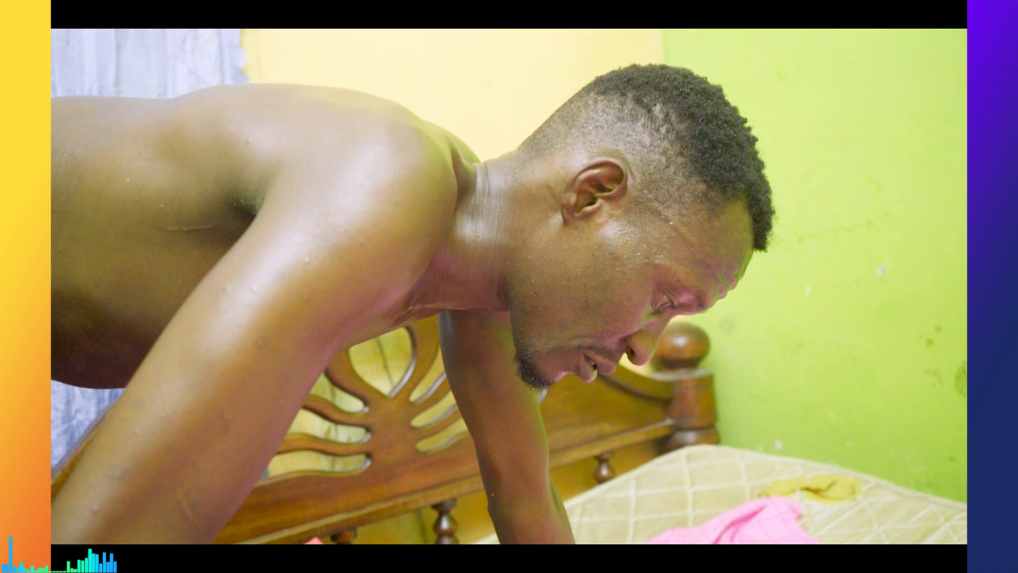
pyautogui.hotkey('shift', 'd')
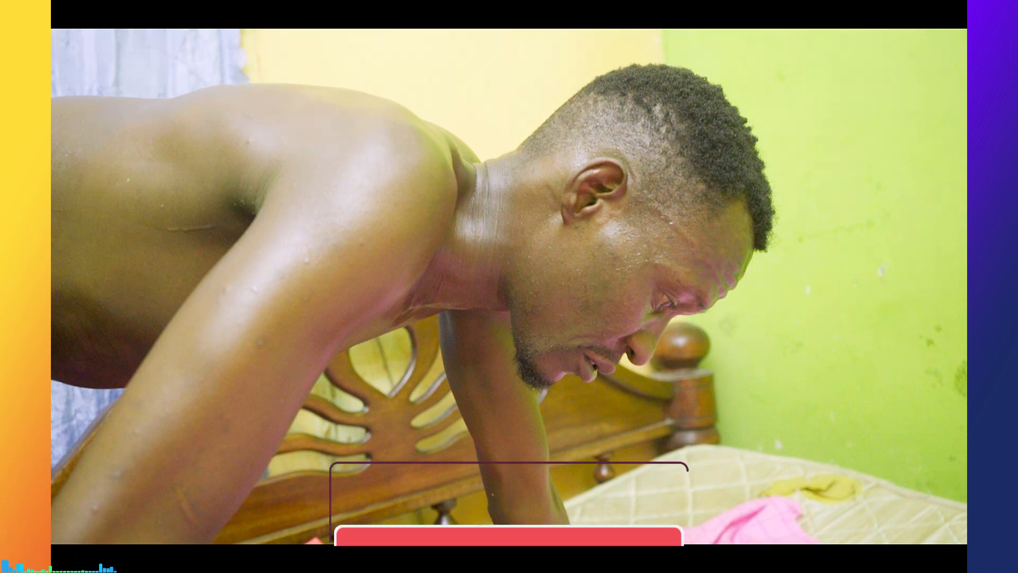
pyautogui.press('Escape')
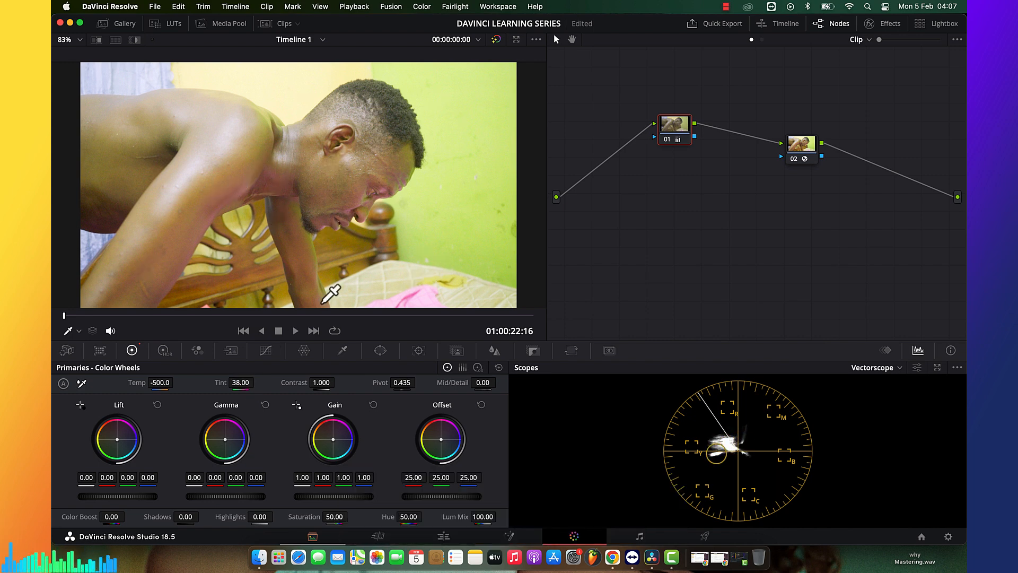
# Inspect the skin up close and refine node 01's Tint to 62.50 and Temp to -290, leaving the Gamma wheel centred
pyautogui.scroll(3, 347, 228)
pyautogui.scroll(5, 318, 204)
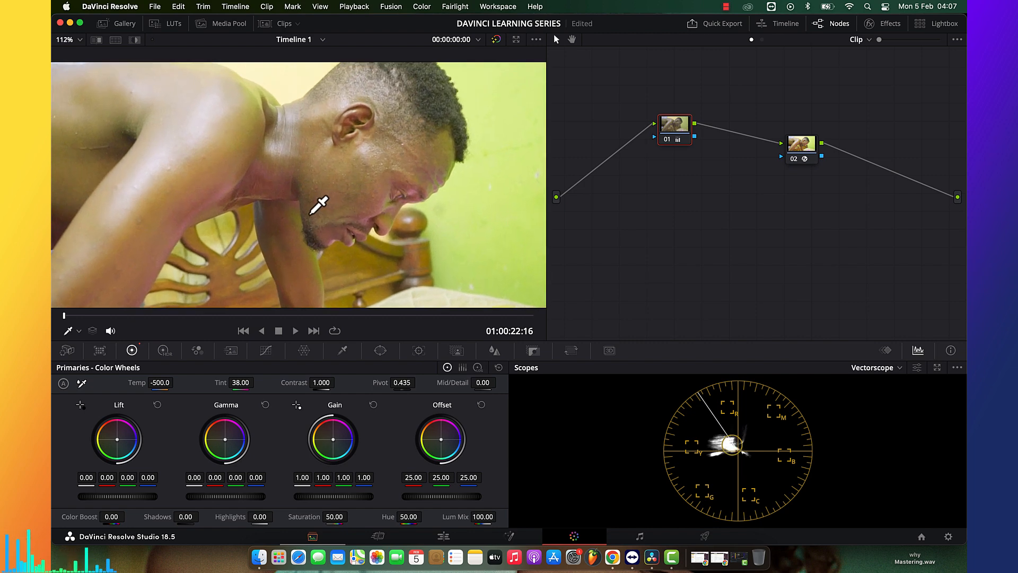
pyautogui.scroll(4, 318, 204)
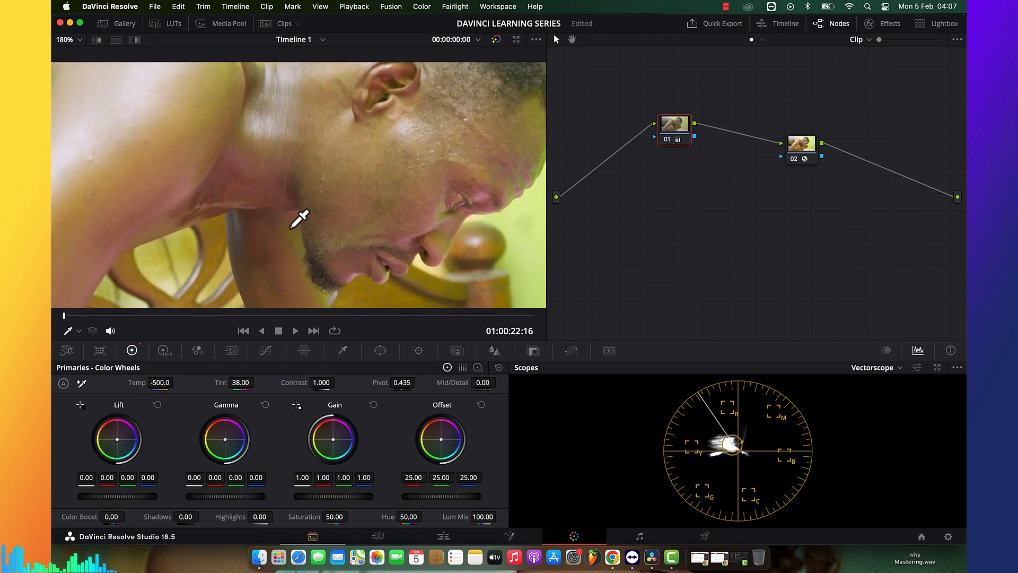
pyautogui.scroll(5, 413, 157)
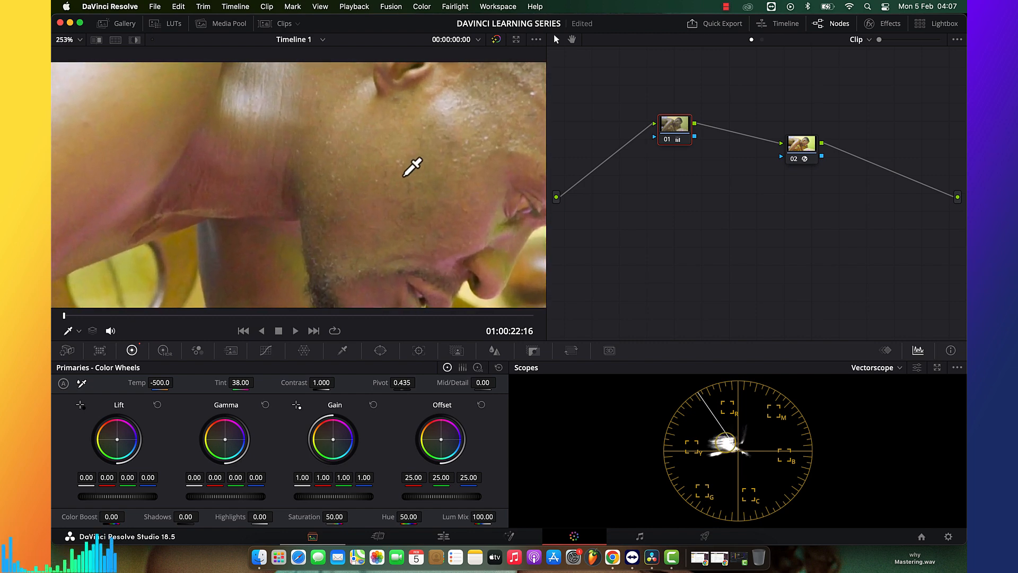
pyautogui.scroll(1, 413, 157)
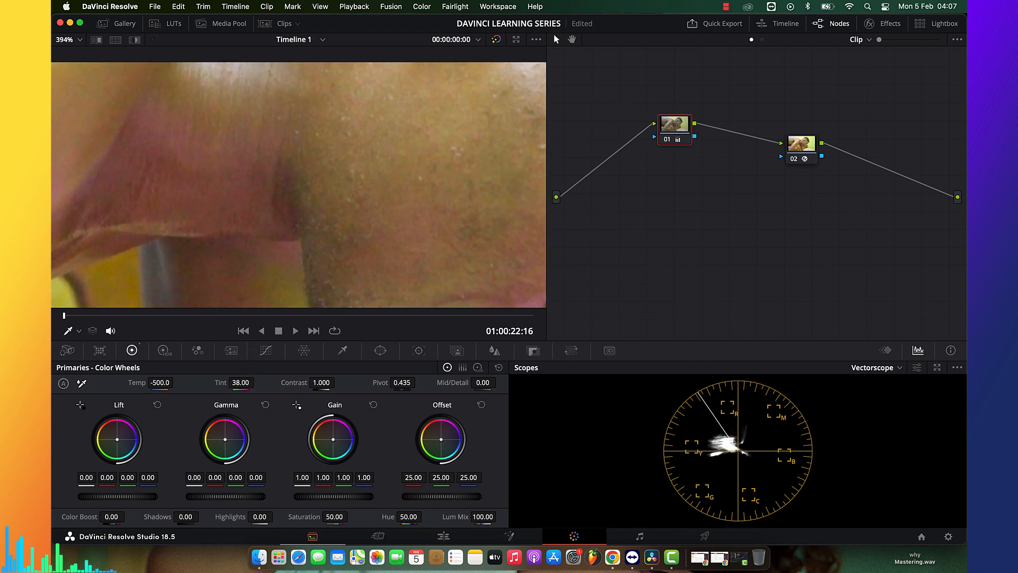
pyautogui.moveTo(240, 383); pyautogui.dragTo(240, 383)
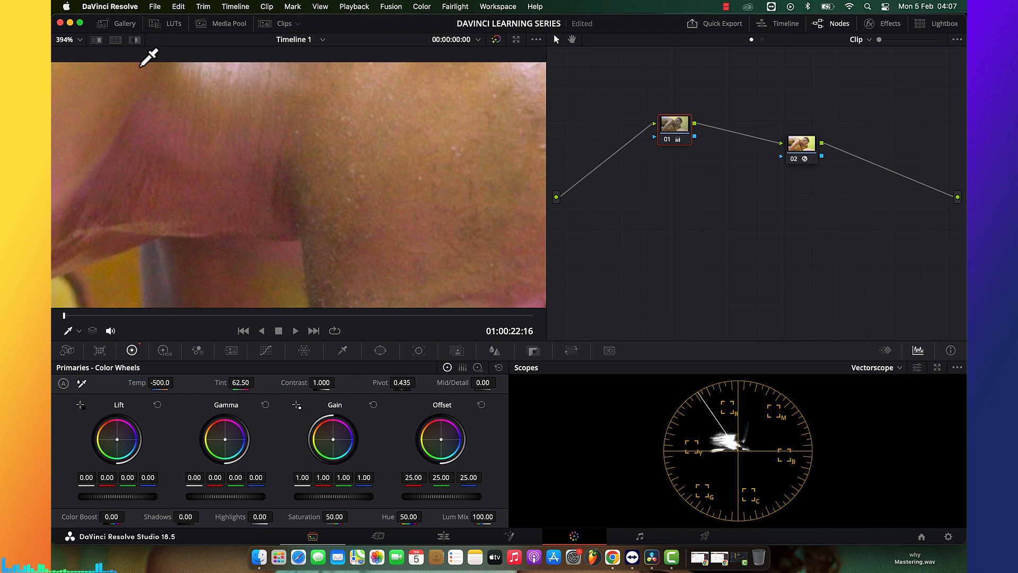
pyautogui.scroll(2, 153, 98)
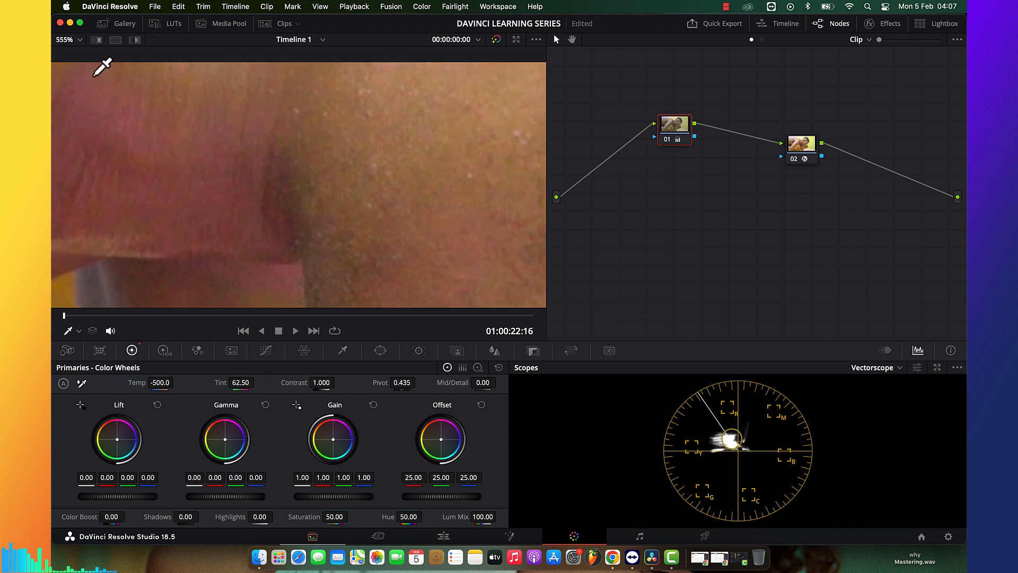
pyautogui.scroll(-1, 250, 137)
pyautogui.moveTo(160, 382)
pyautogui.mouseDown()
pyautogui.moveTo(176, 382)
pyautogui.moveTo(158, 382)
pyautogui.mouseUp()
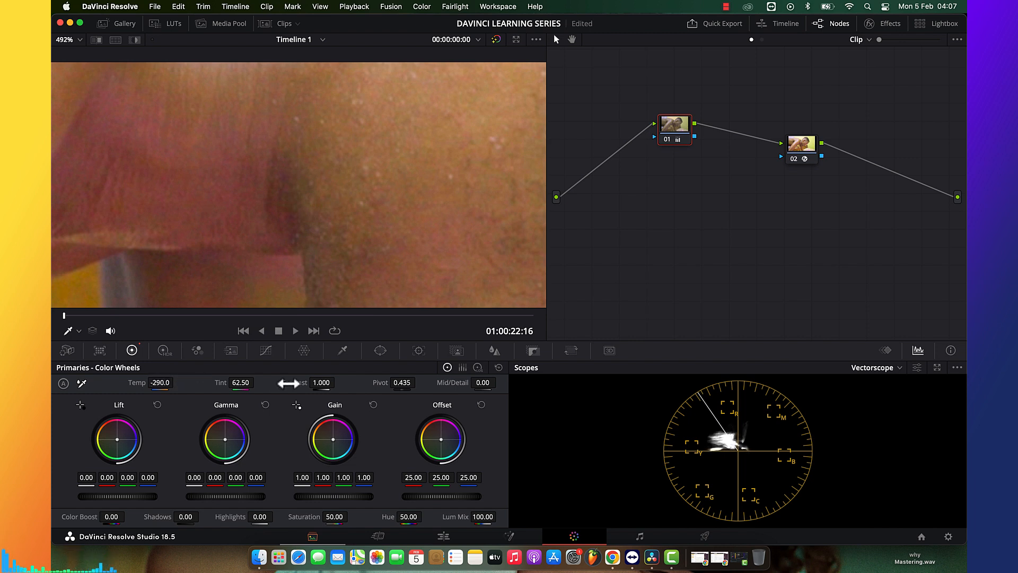
pyautogui.moveTo(225, 439); pyautogui.dragTo(225, 439)
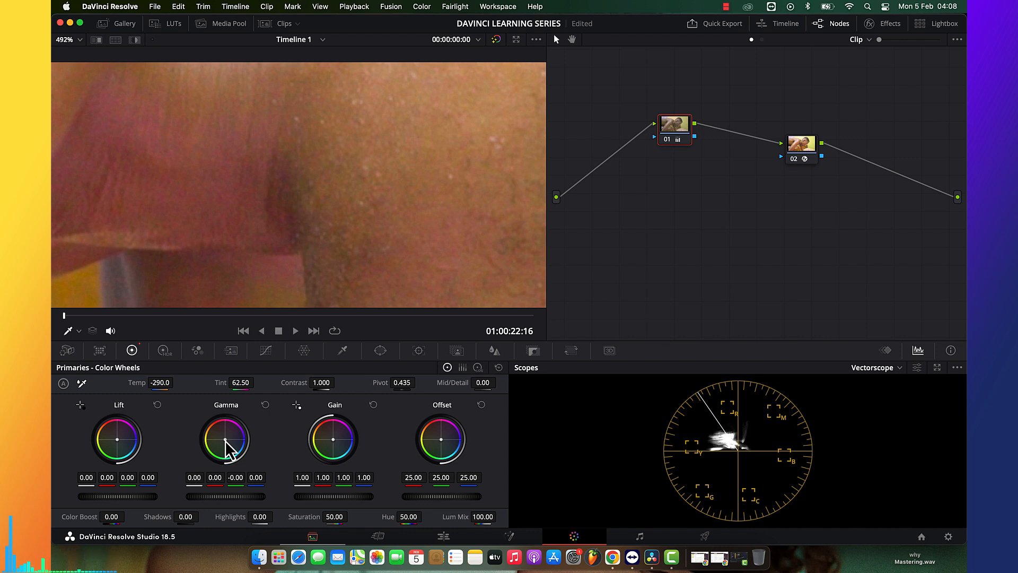
# Fit the image to the viewer, compare it with node 01 disabled and enabled, and save the project
pyautogui.hotkey('shift', 'z')
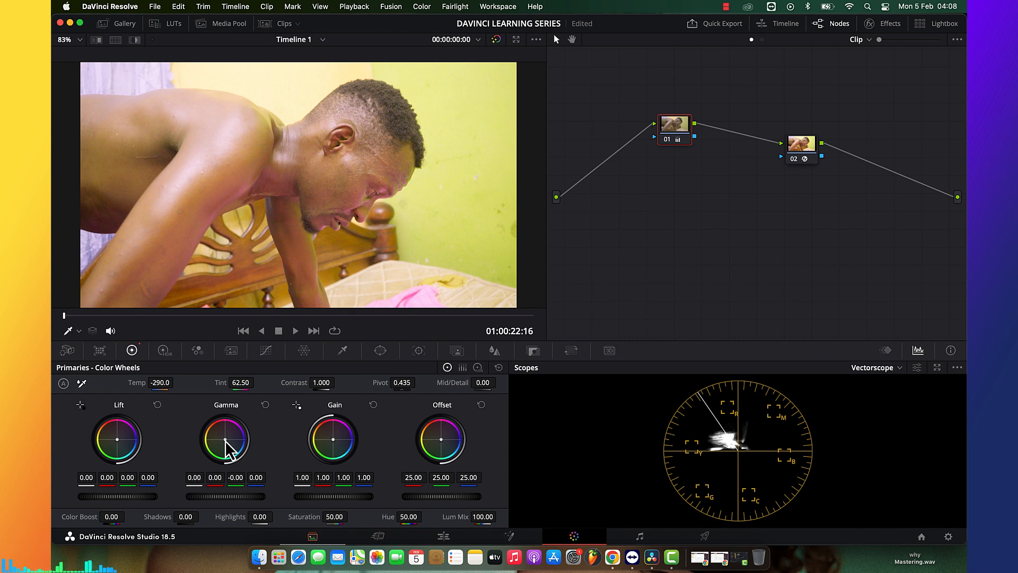
pyautogui.press('super+d')
pyautogui.press('super+d')
pyautogui.press('super+d')
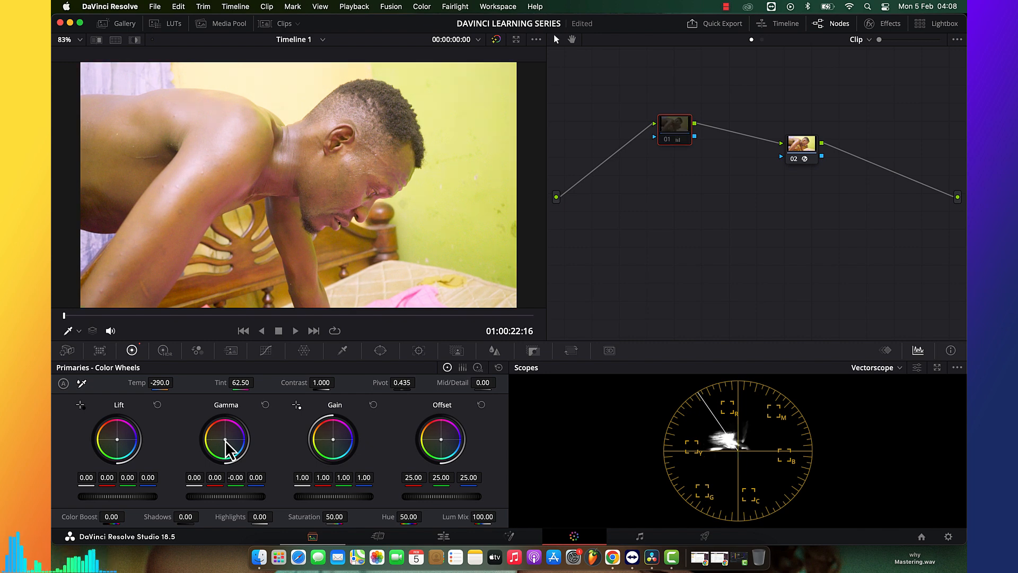
pyautogui.press('super+d')
pyautogui.press('super+s')
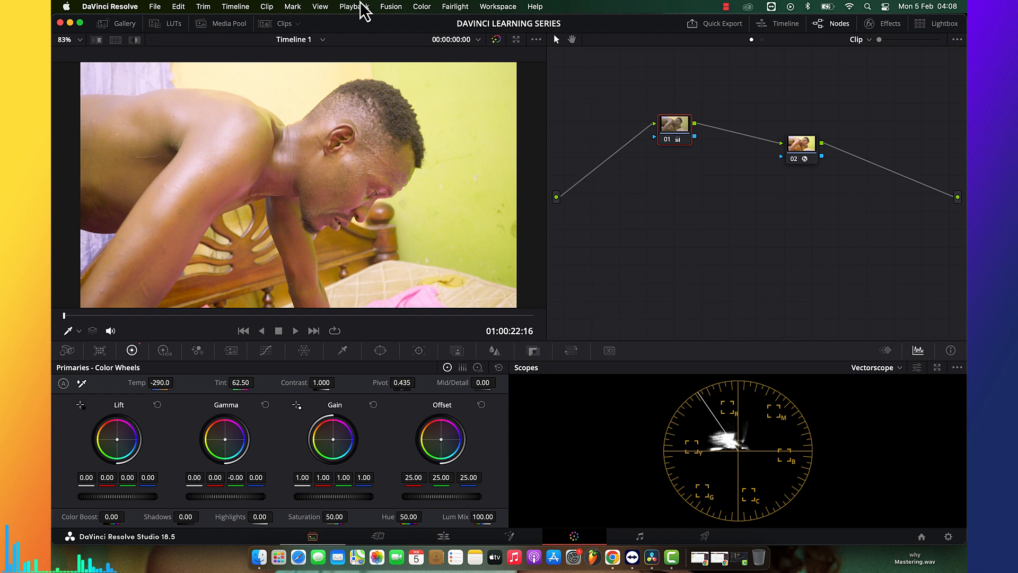
# Show the clip thumbnails, then try lowering the HDR Global exposure of node 01 to -0.34 and reset it
pyautogui.click(266, 24)
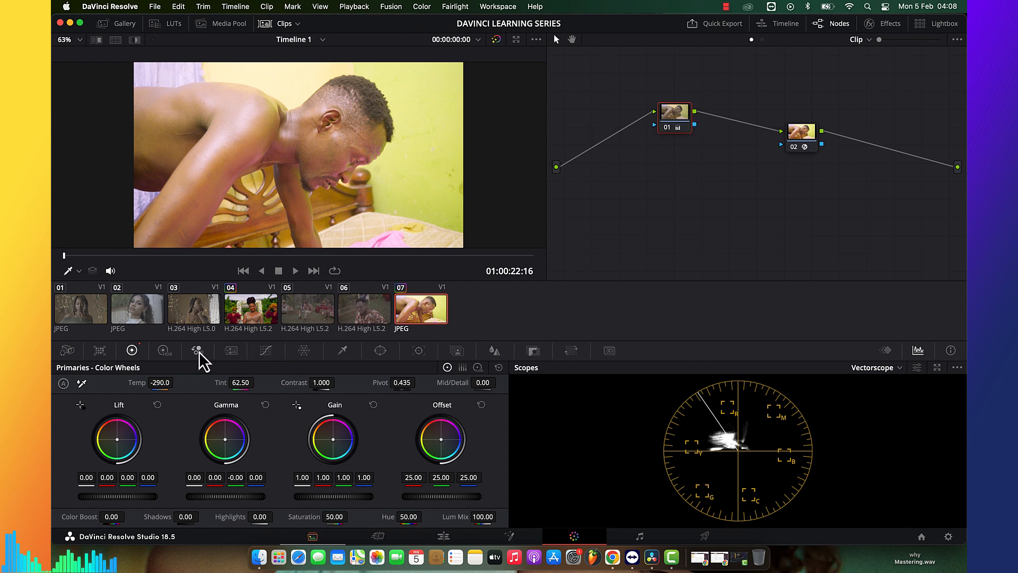
pyautogui.click(164, 351)
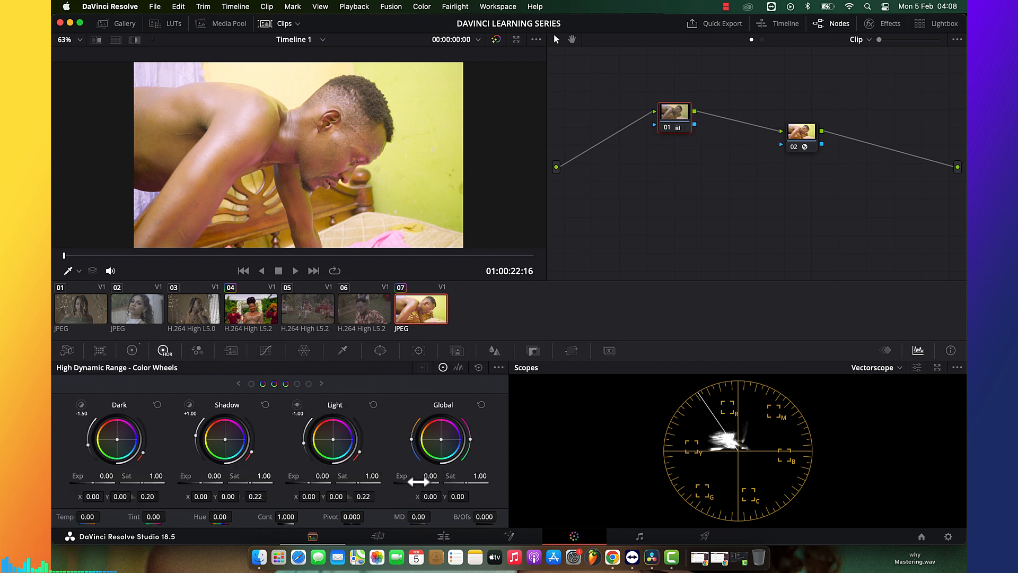
pyautogui.moveTo(429, 477); pyautogui.dragTo(415, 476)
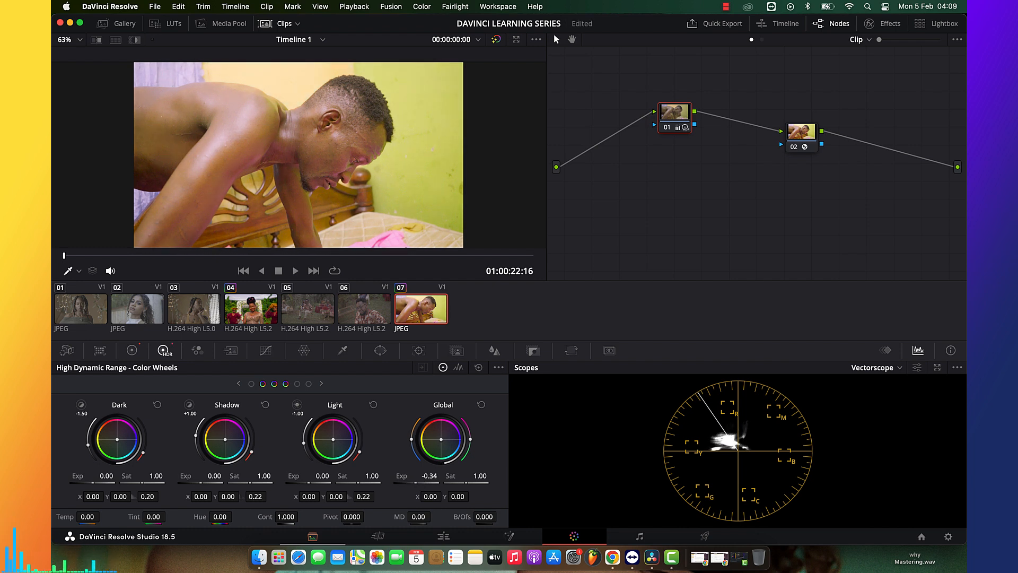
pyautogui.click(481, 404)
# Try darkening the image by lowering the primaries Offset to 13.90, check it full screen, and reset the Offset
pyautogui.click(131, 350)
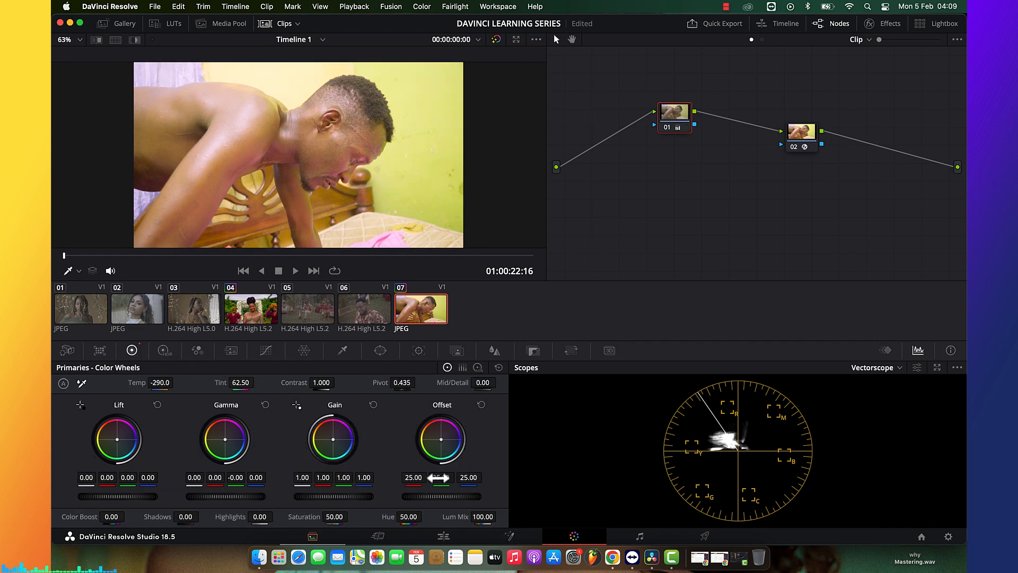
pyautogui.moveTo(421, 497); pyautogui.dragTo(382, 497)
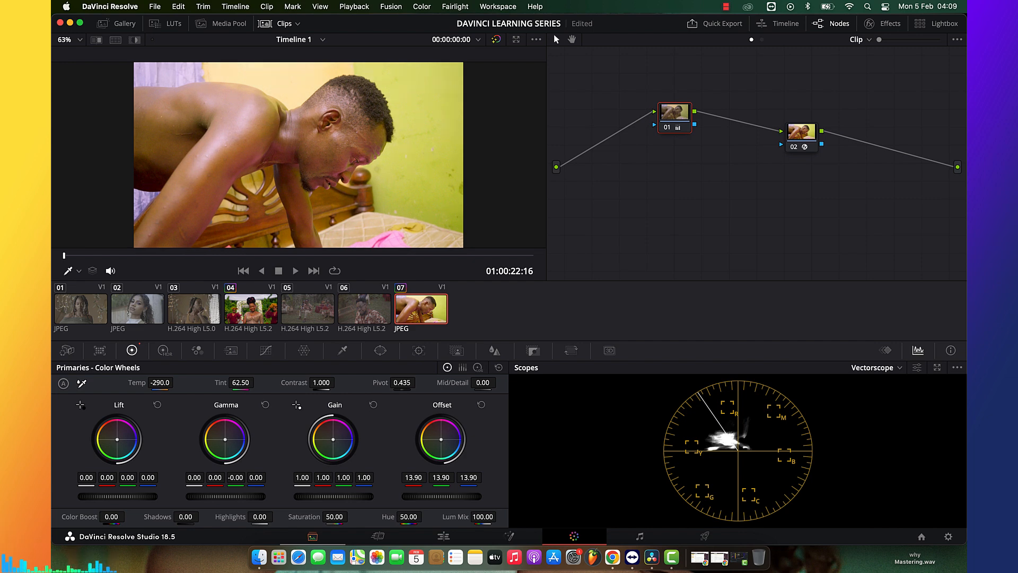
pyautogui.press('super+f')
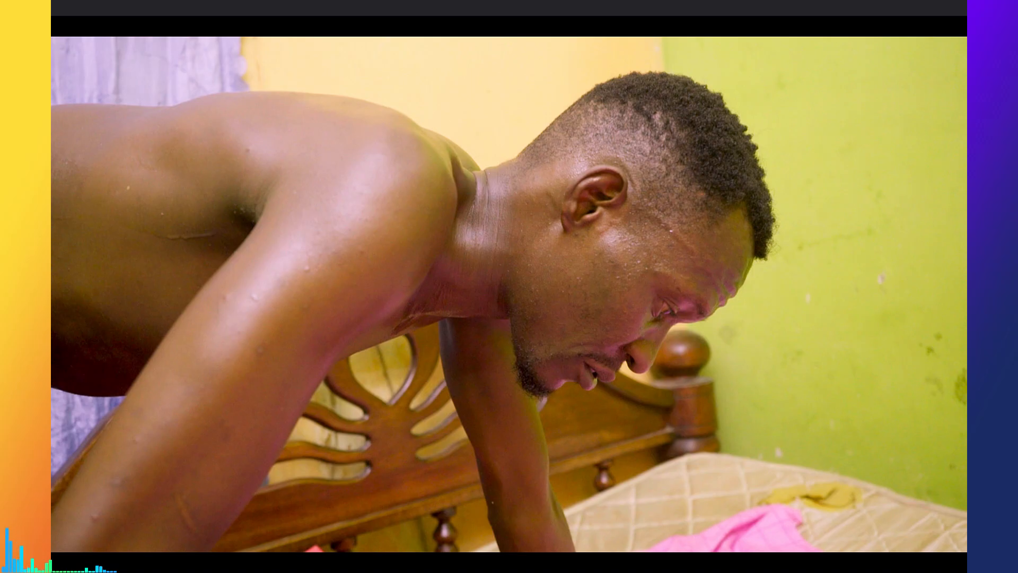
pyautogui.press('super+f')
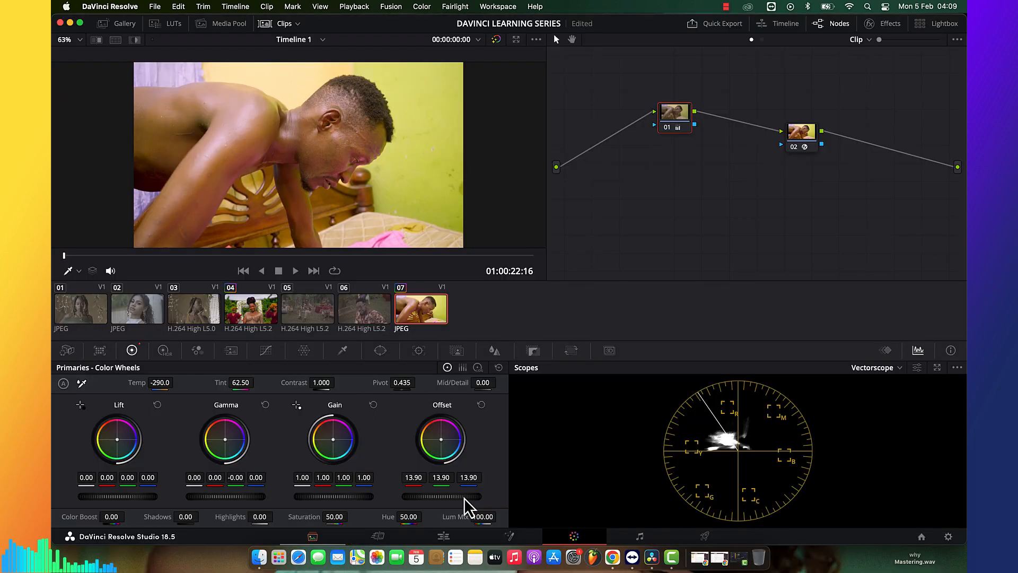
pyautogui.click(482, 404)
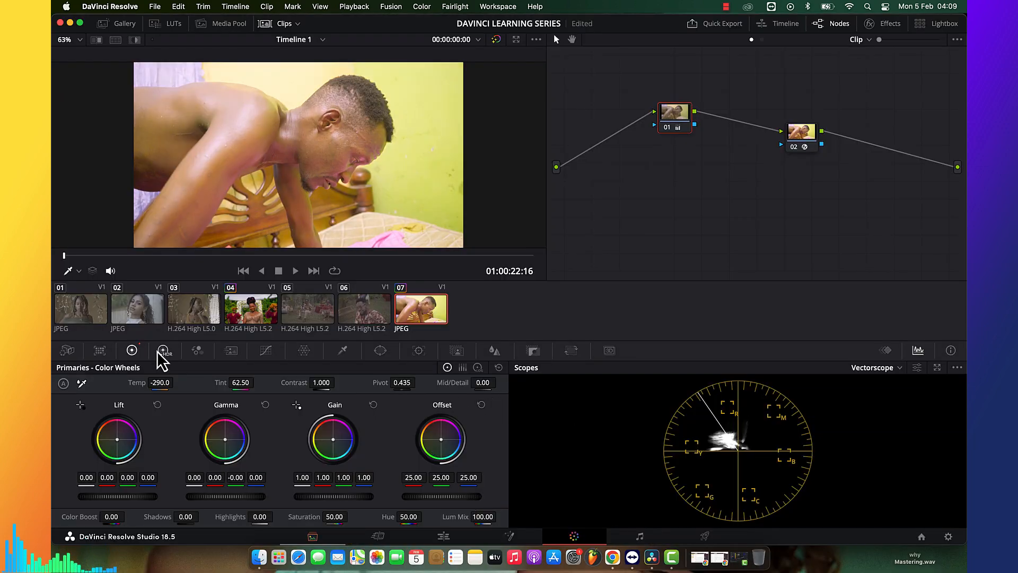
# Insert a serial node before node 01, lower its HDR Global exposure to -0.40, and check the result full screen
pyautogui.click(157, 352)
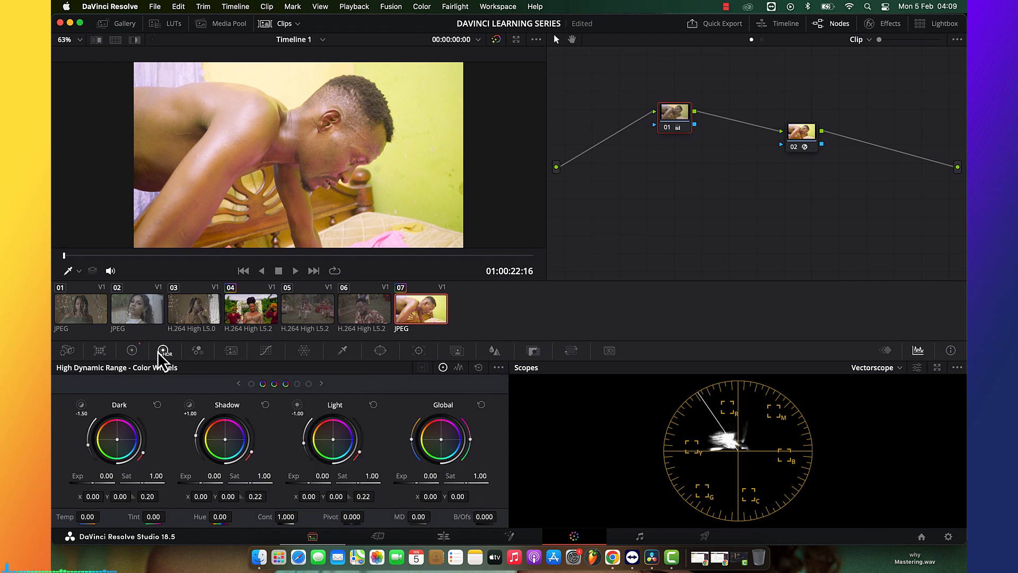
pyautogui.hotkey('shift', 's')
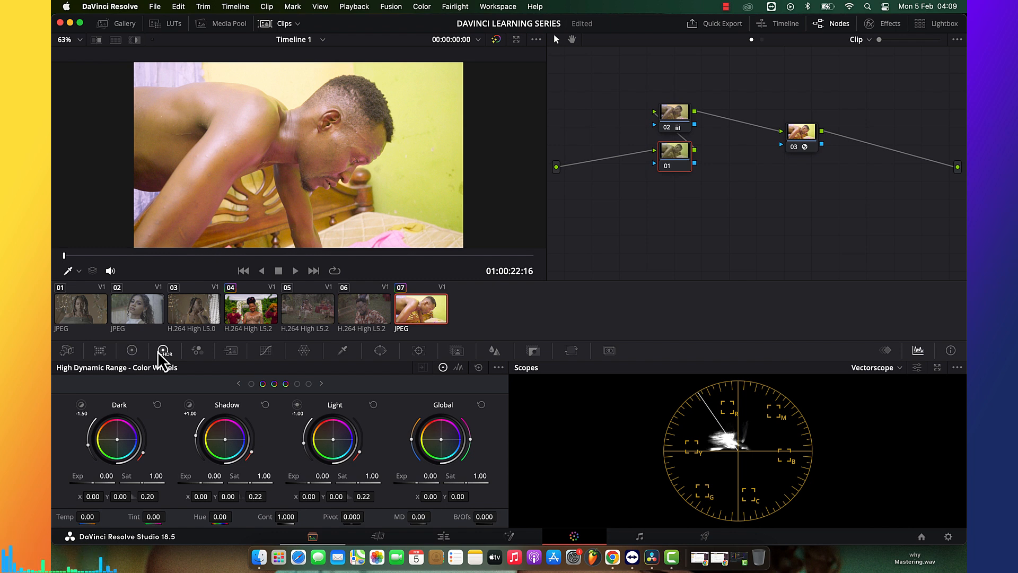
pyautogui.moveTo(419, 484); pyautogui.dragTo(395, 484)
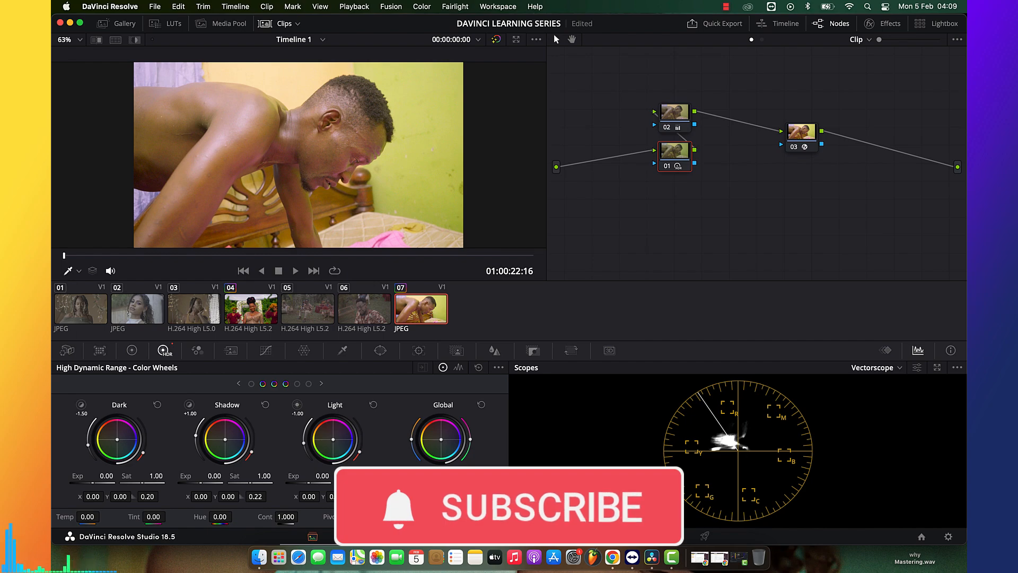
pyautogui.press('super+f')
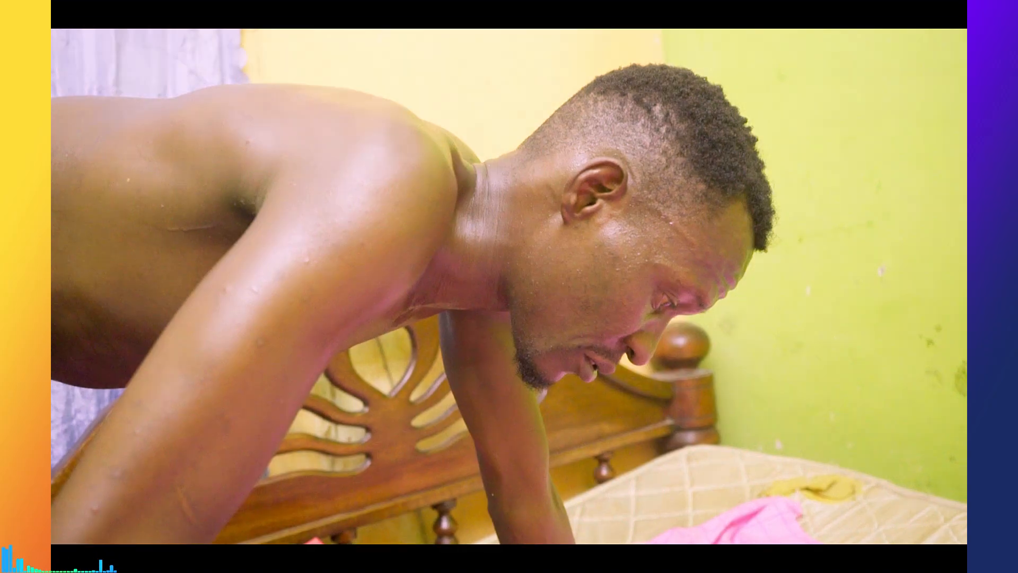
pyautogui.press('super+f')
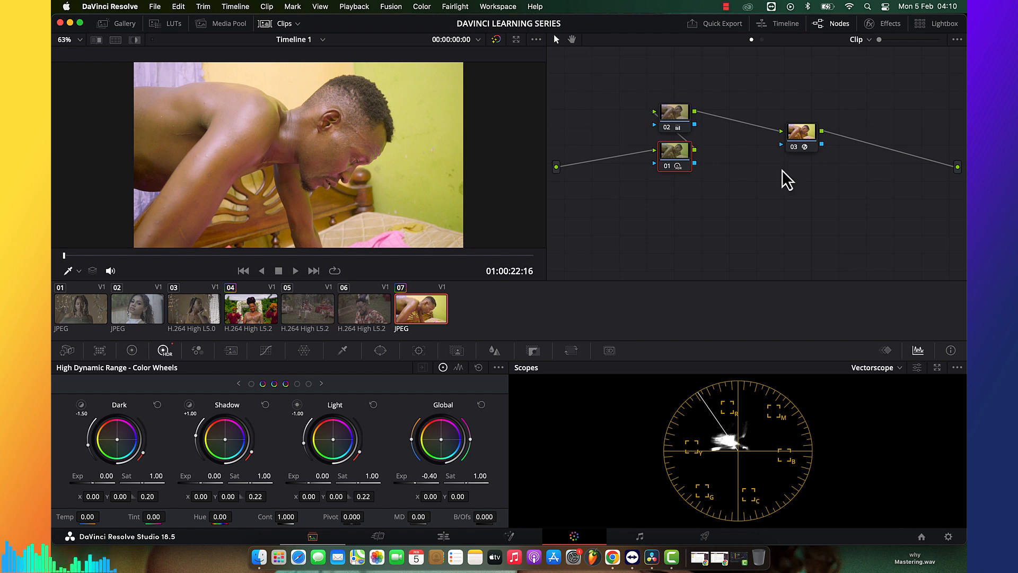
# Review the primaries and RGB Mixer of the color cast node, and the HDR and primaries settings of the exposure node
pyautogui.click(676, 118)
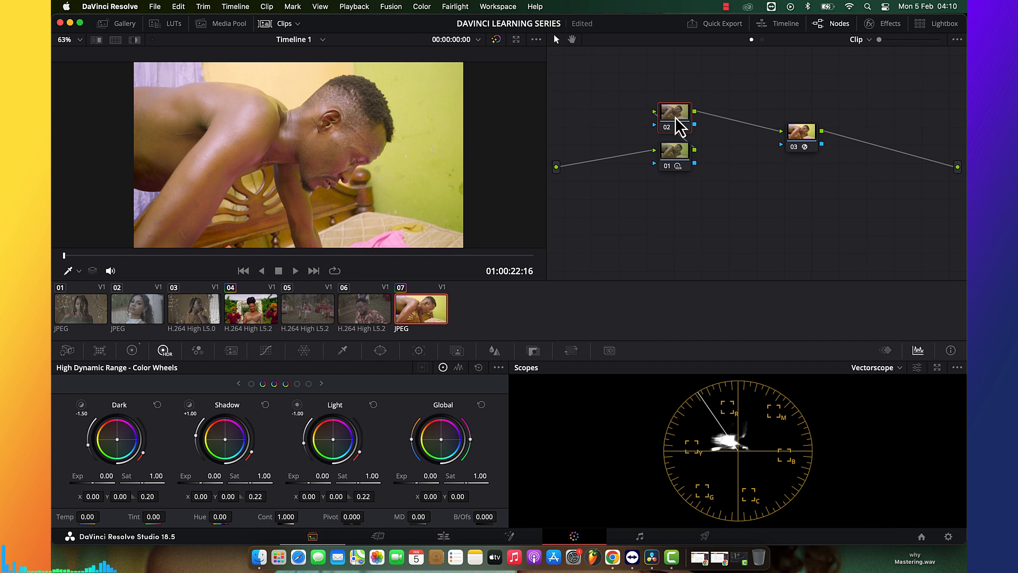
pyautogui.click(132, 350)
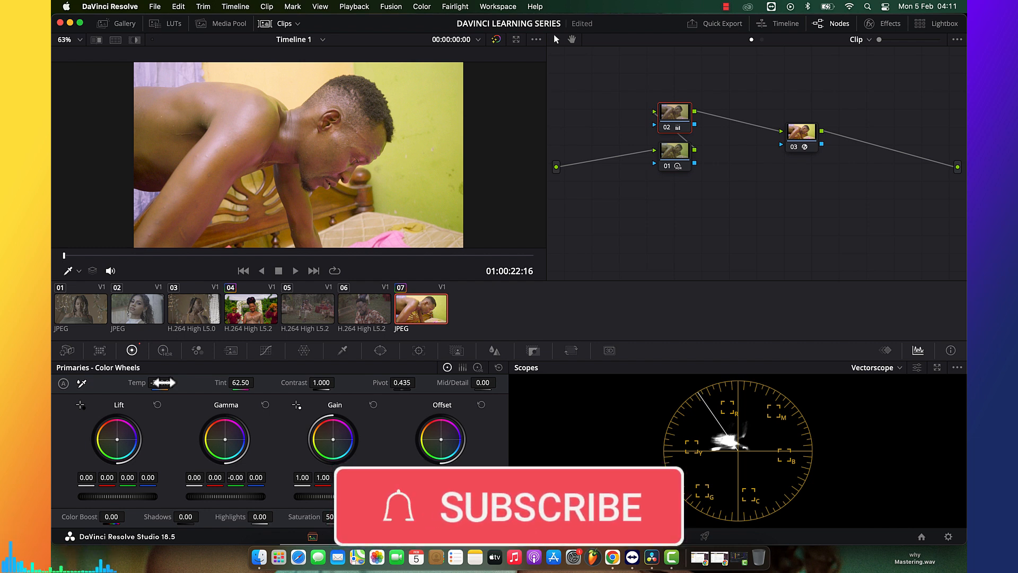
pyautogui.click(201, 353)
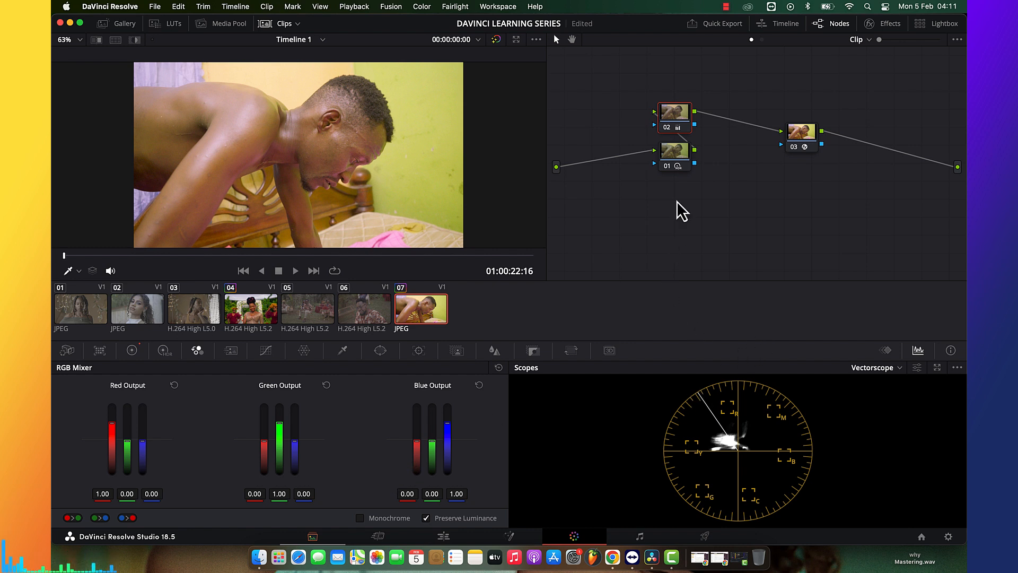
pyautogui.click(683, 153)
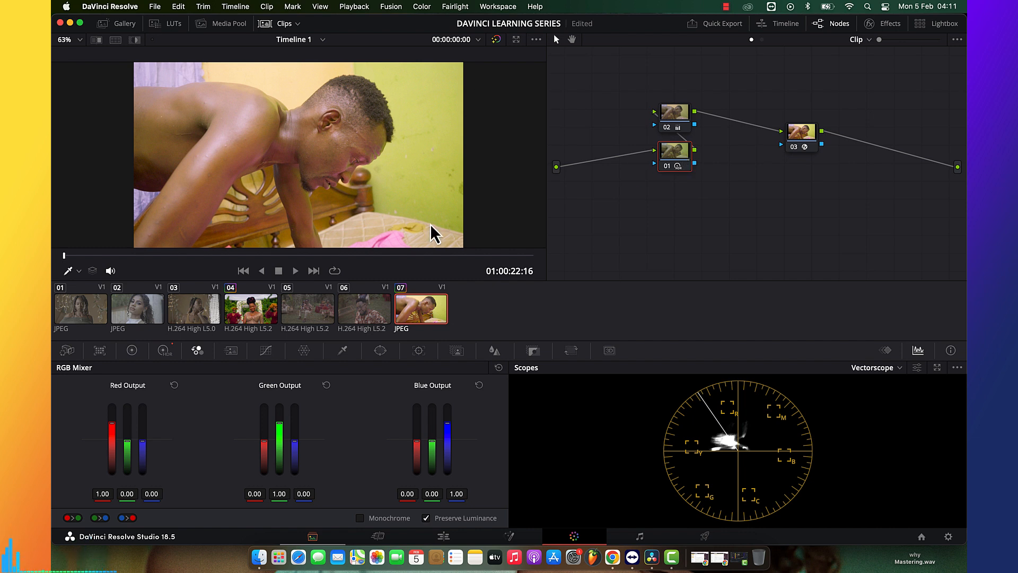
pyautogui.click(170, 358)
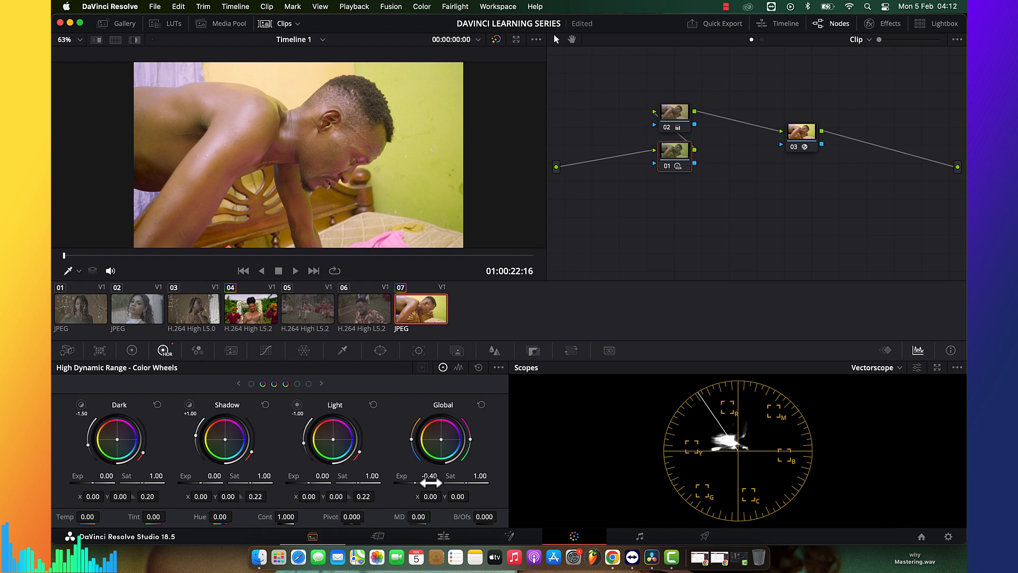
pyautogui.click(132, 352)
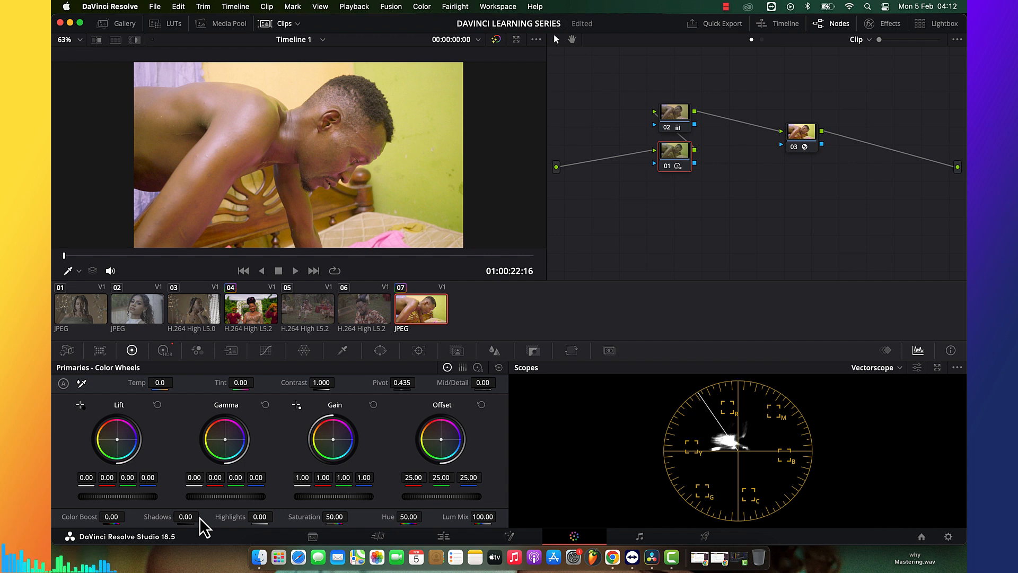
# Add a serial node after node 02 and place it below nodes 01 and 02
pyautogui.click(683, 118)
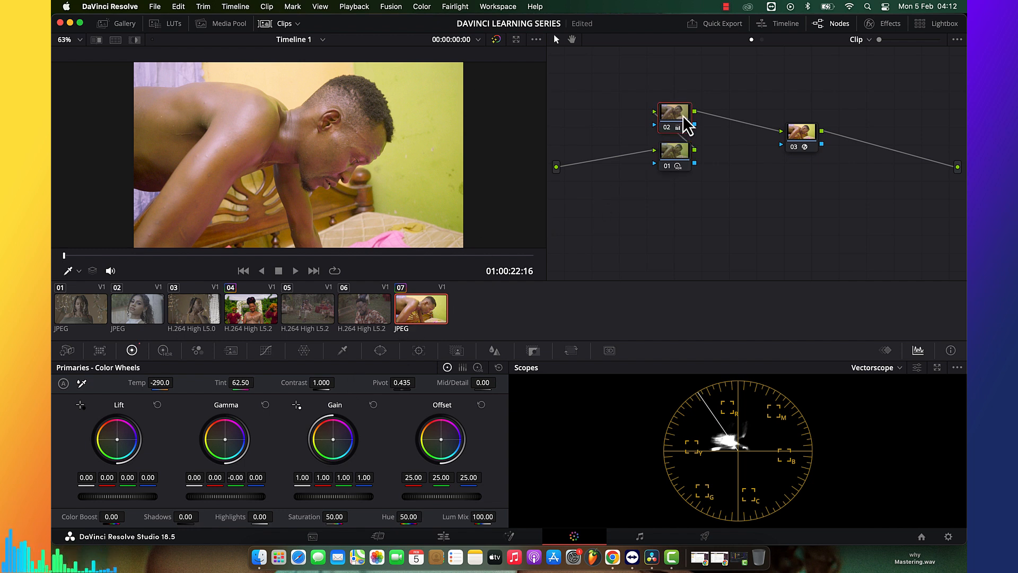
pyautogui.hotkey('alt', 's')
pyautogui.moveTo(727, 118); pyautogui.dragTo(628, 209)
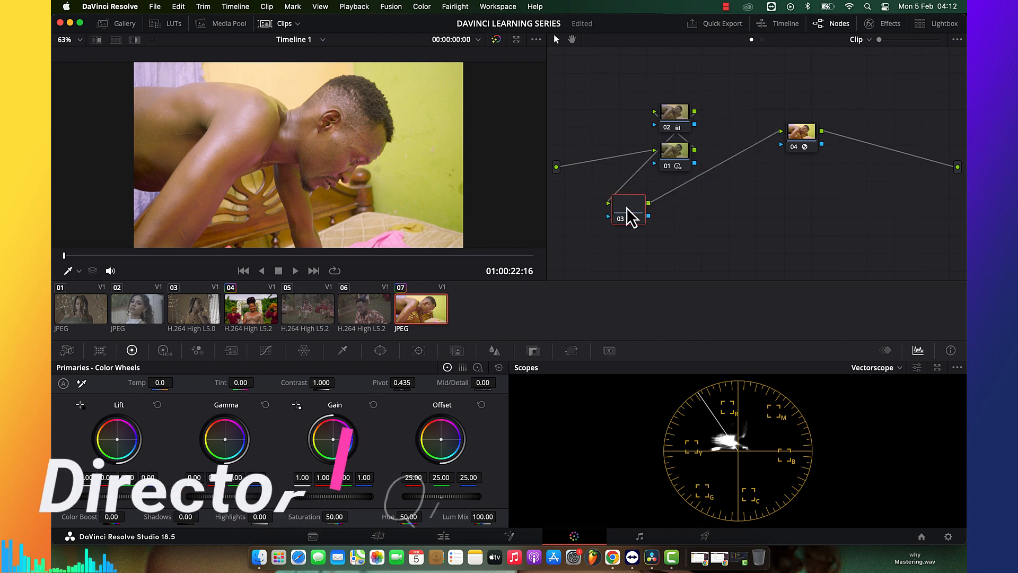
# Adjust the shadows slightly with a low point on the new node's custom curve and compare before and after full screen
pyautogui.click(266, 351)
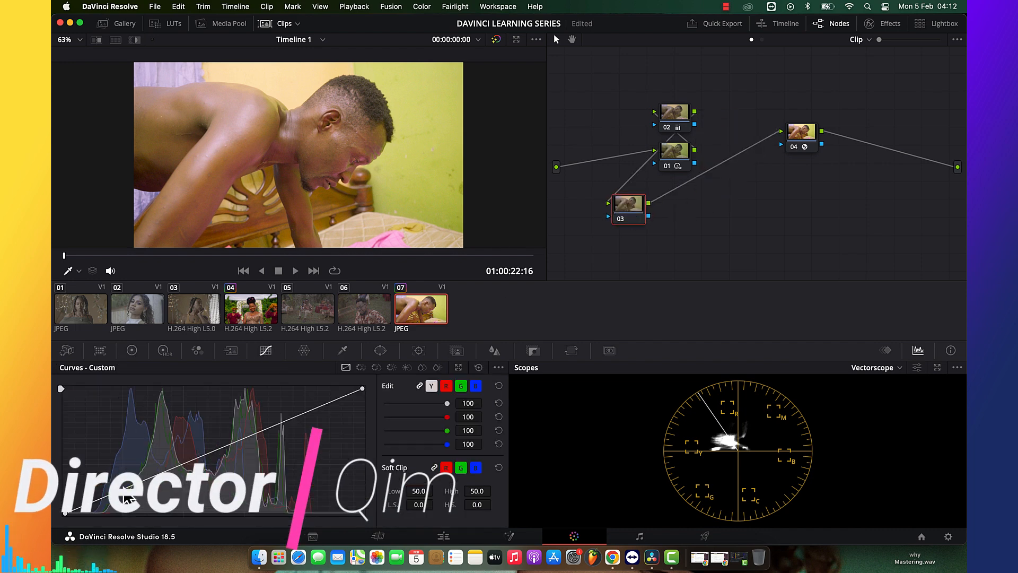
pyautogui.moveTo(129, 496); pyautogui.dragTo(133, 492)
pyautogui.click(278, 427)
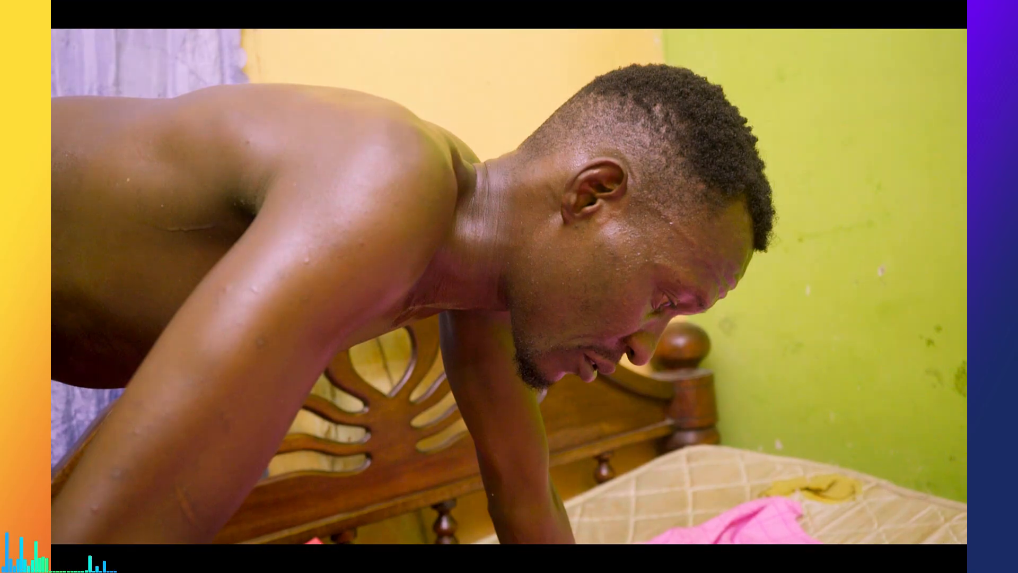
pyautogui.press('super+d')
pyautogui.press('super+d')
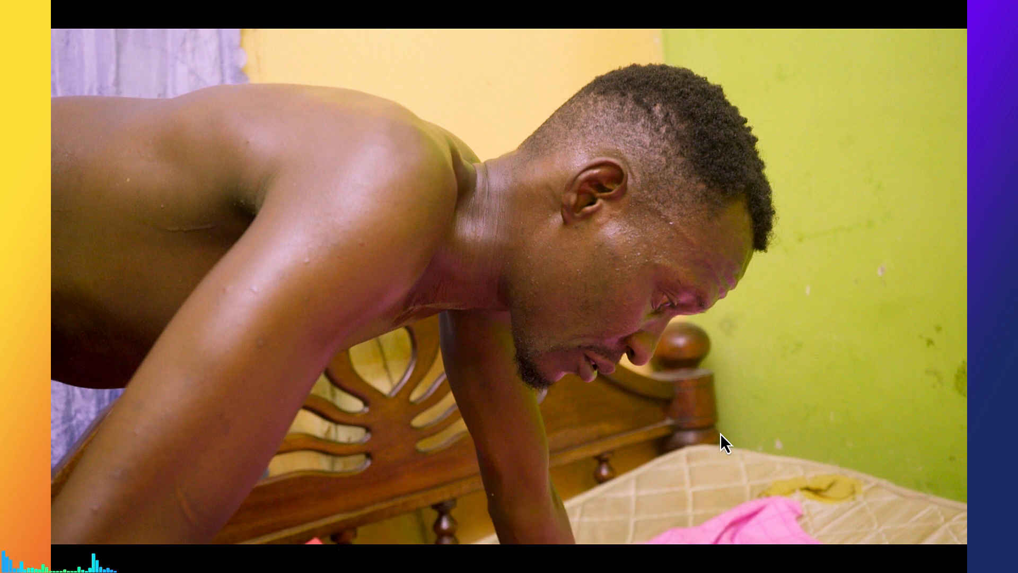
pyautogui.press('Escape')
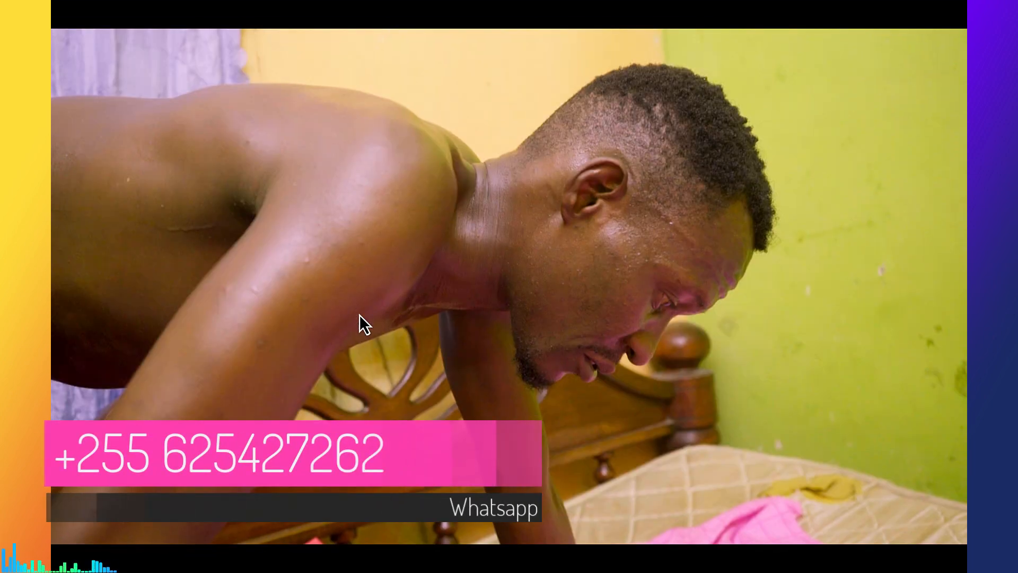
pyautogui.press('Escape')
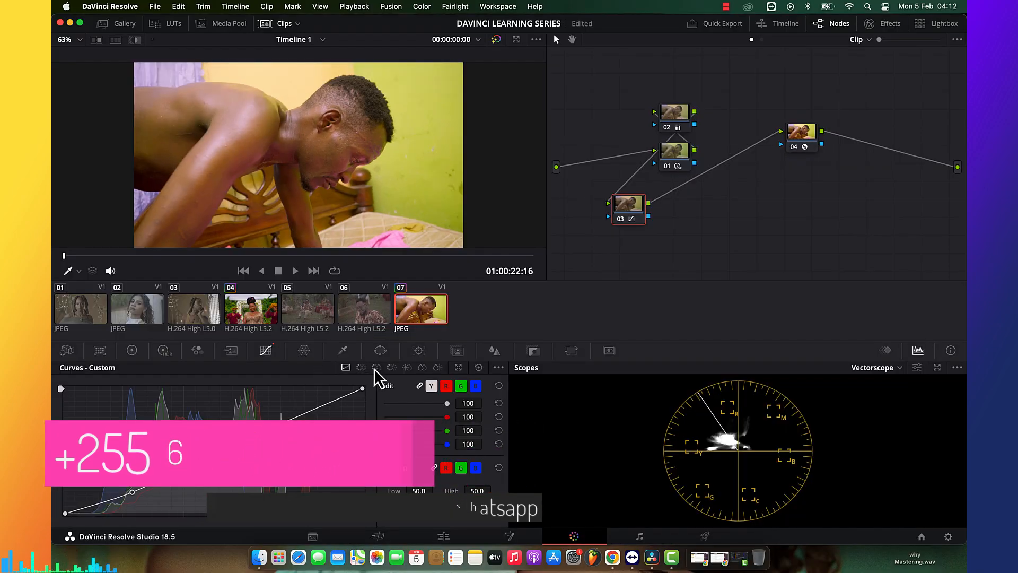
# Lower the magenta saturation to 0.51 and the red saturation to 0.69 on node 03's Hue Vs Sat curve
pyautogui.click(375, 367)
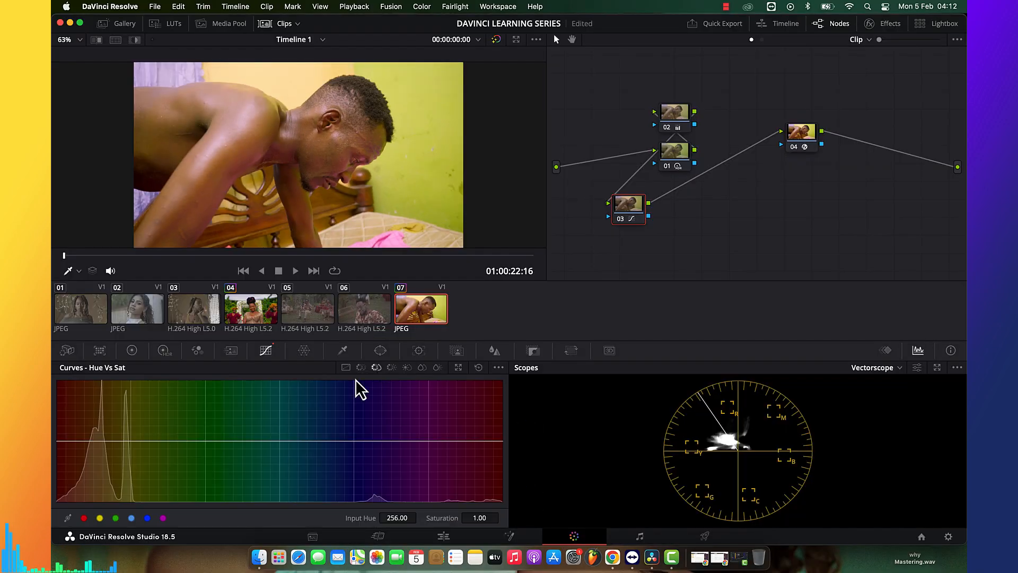
pyautogui.click(162, 517)
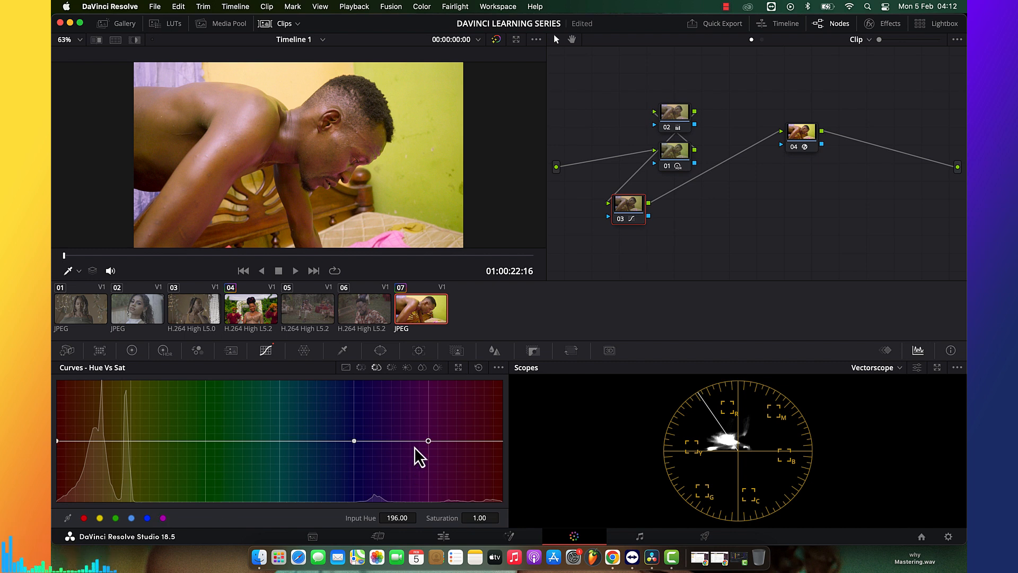
pyautogui.moveTo(428, 440); pyautogui.dragTo(427, 473)
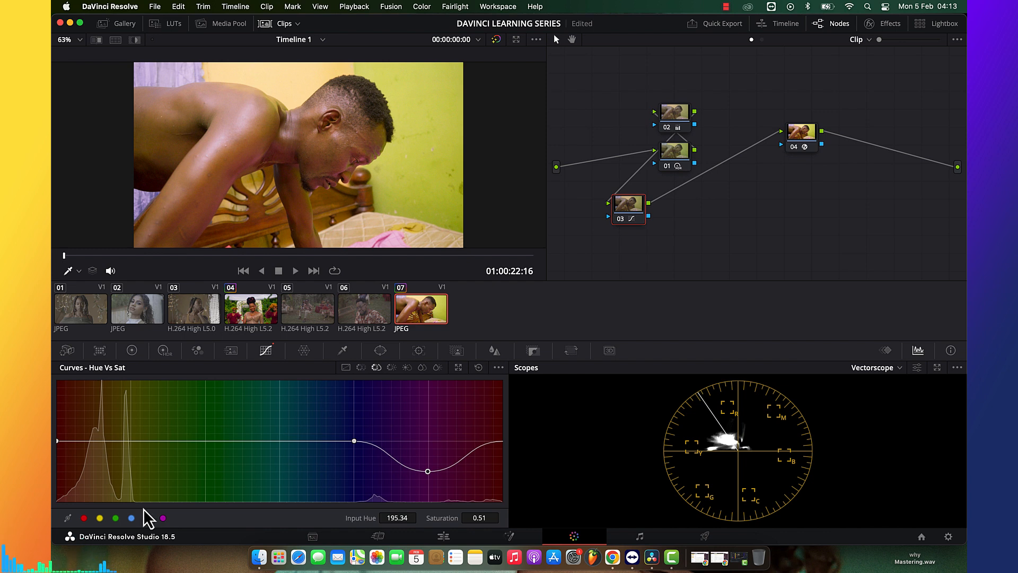
pyautogui.click(84, 518)
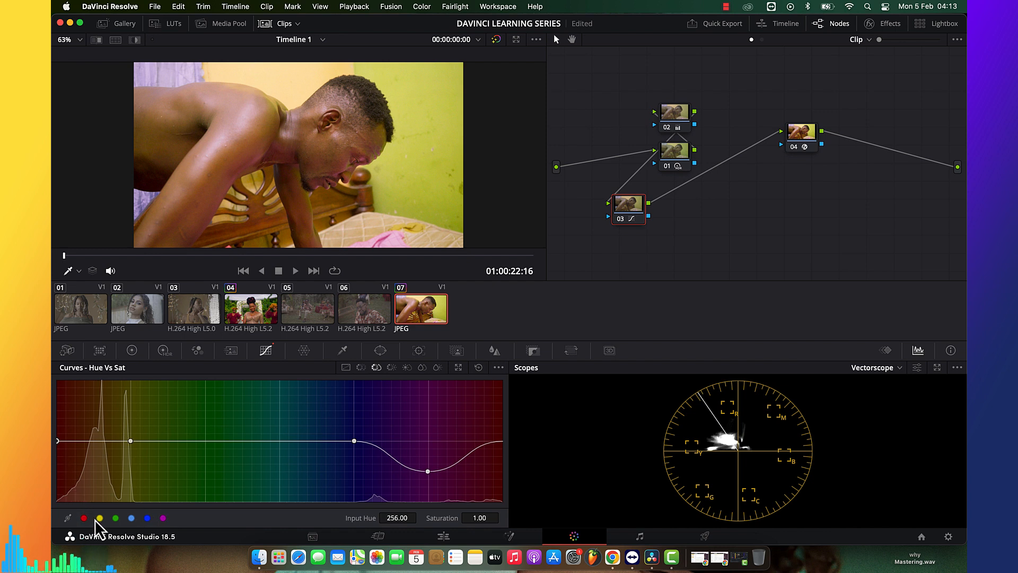
pyautogui.moveTo(59, 451); pyautogui.dragTo(60, 460)
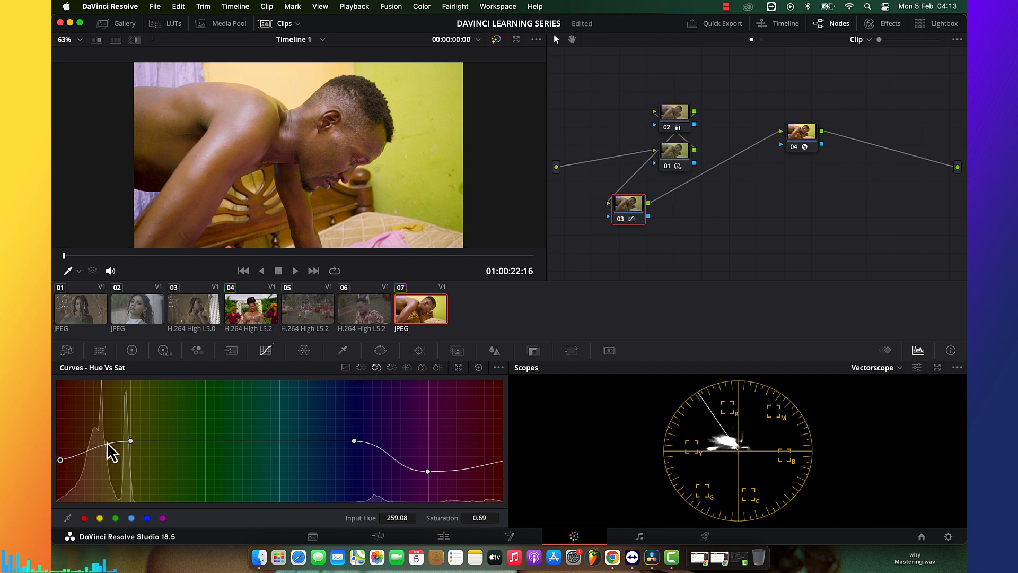
# Lower the green saturation and set yellow to 0.82 on the Hue Vs Sat curve, check it full screen, and save the project
pyautogui.click(116, 518)
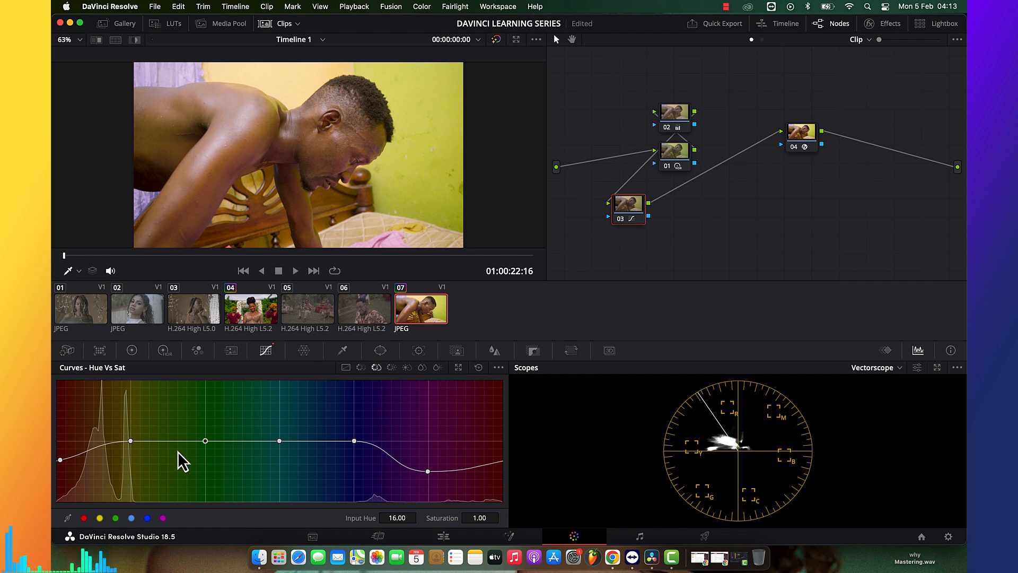
pyautogui.moveTo(205, 443); pyautogui.dragTo(202, 460)
pyautogui.moveTo(129, 441); pyautogui.dragTo(132, 454)
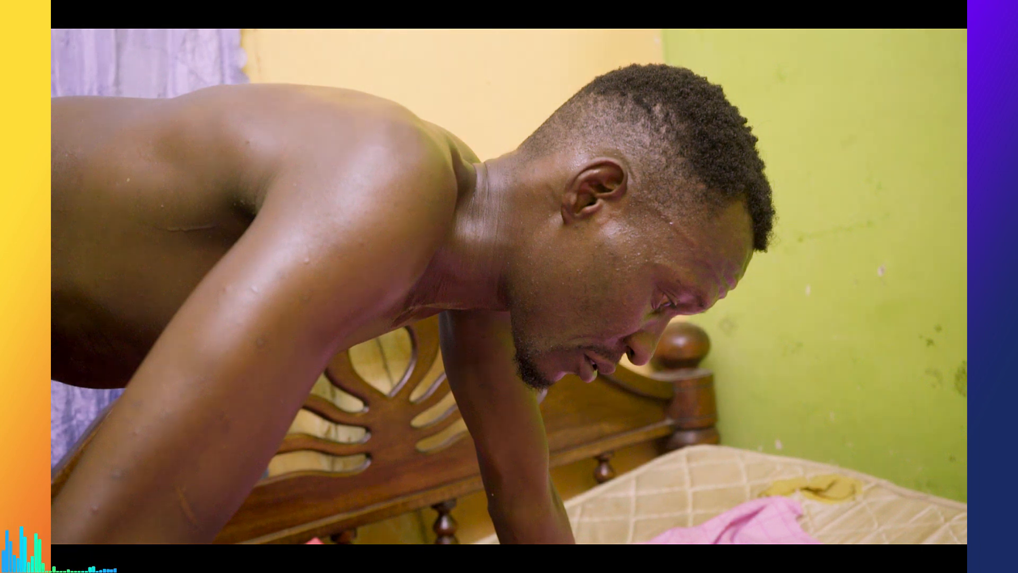
pyautogui.press('Escape')
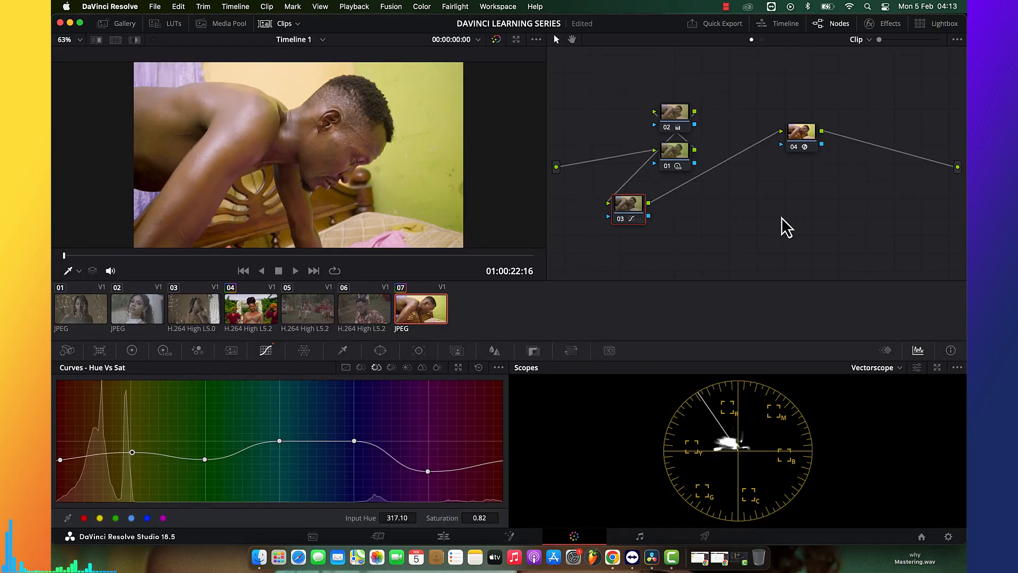
pyautogui.press('super+s')
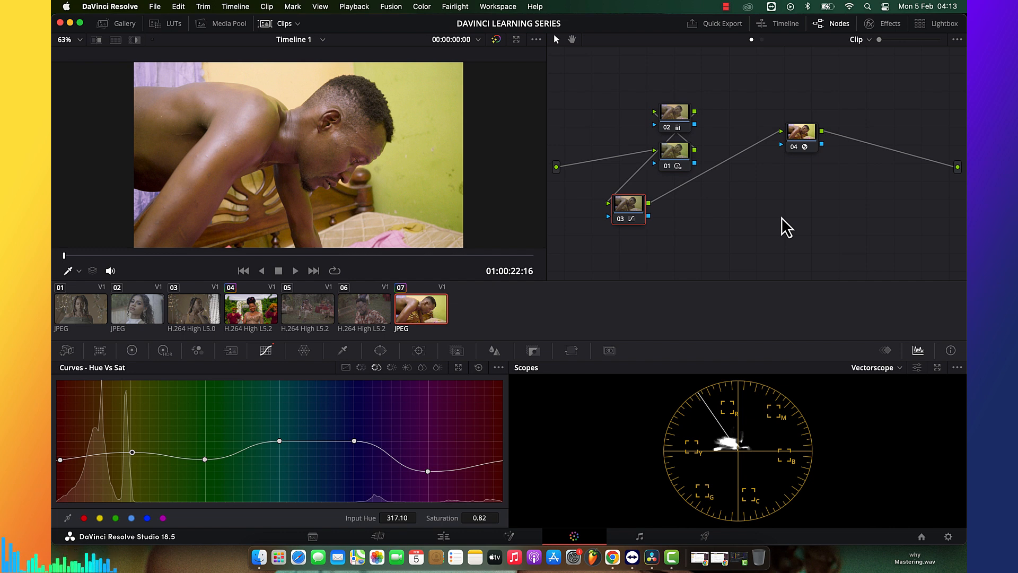
# Switch to clip 04 and examine its graded image full screen
pyautogui.click(250, 316)
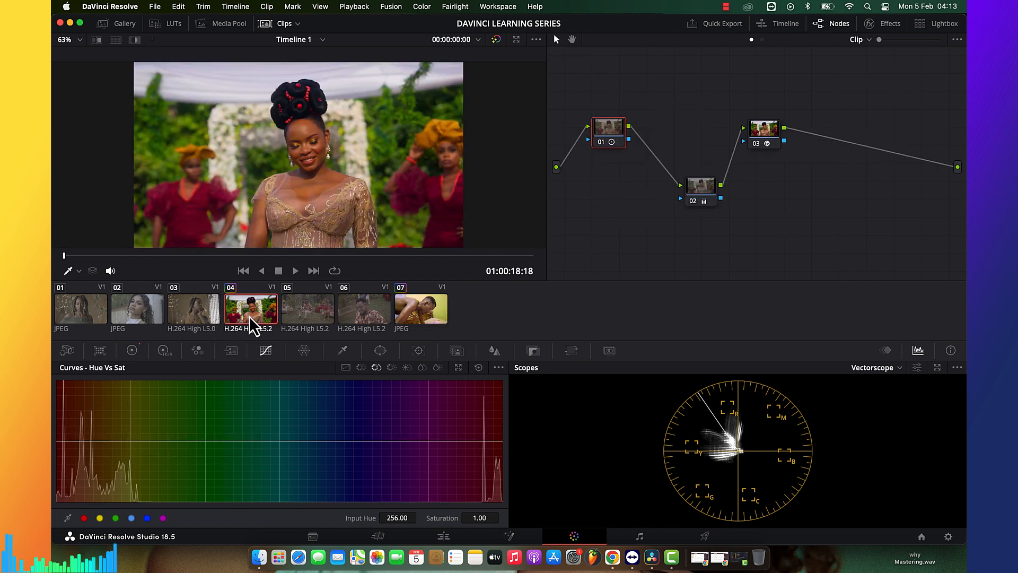
pyautogui.press('super+f')
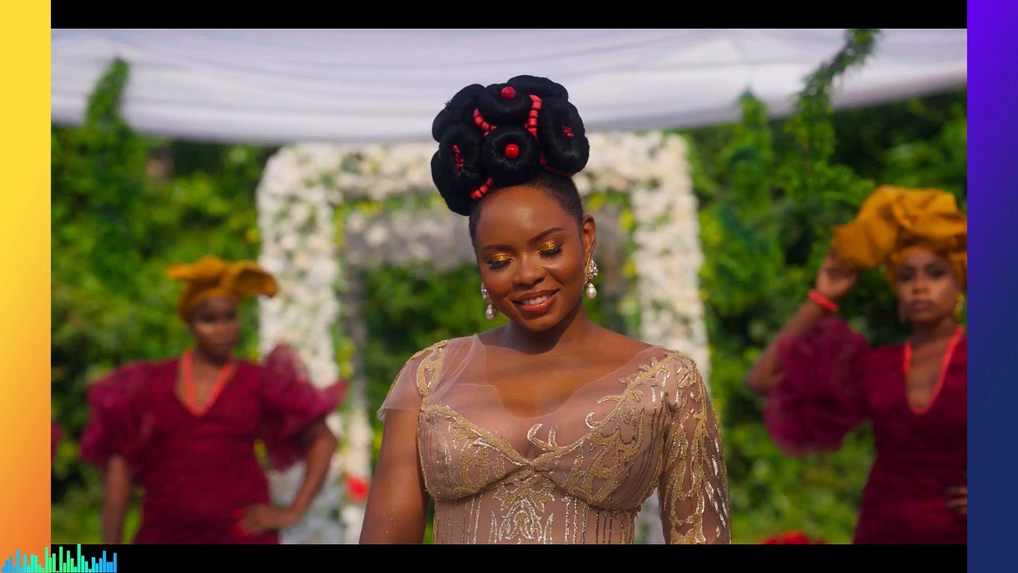
pyautogui.press('super+f')
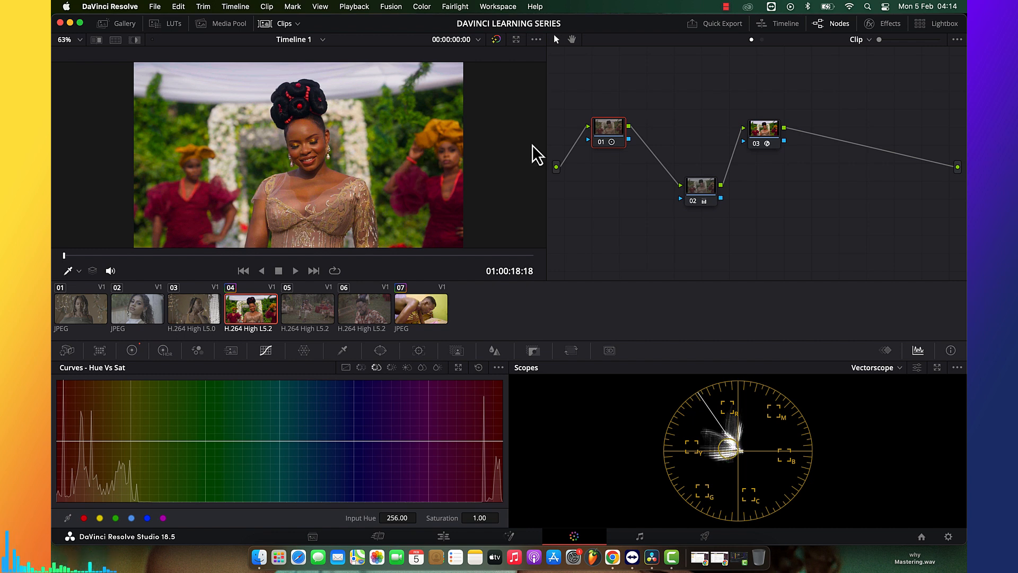
# Add a serial node after node 02 of clip 04 and rearrange the nodes to leave room below the new one
pyautogui.moveTo(700, 187); pyautogui.dragTo(663, 195)
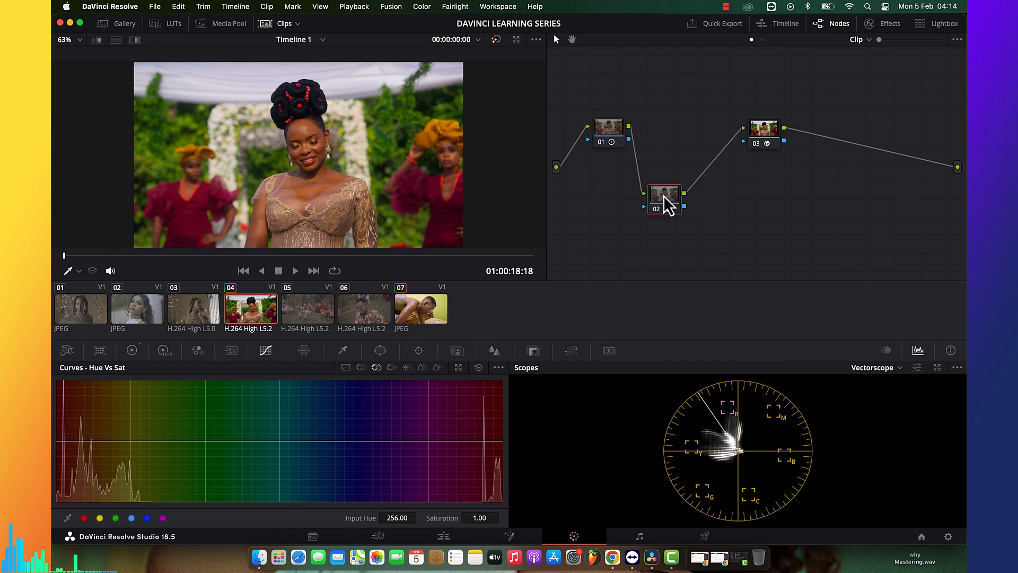
pyautogui.press('super+f')
pyautogui.press('super+f')
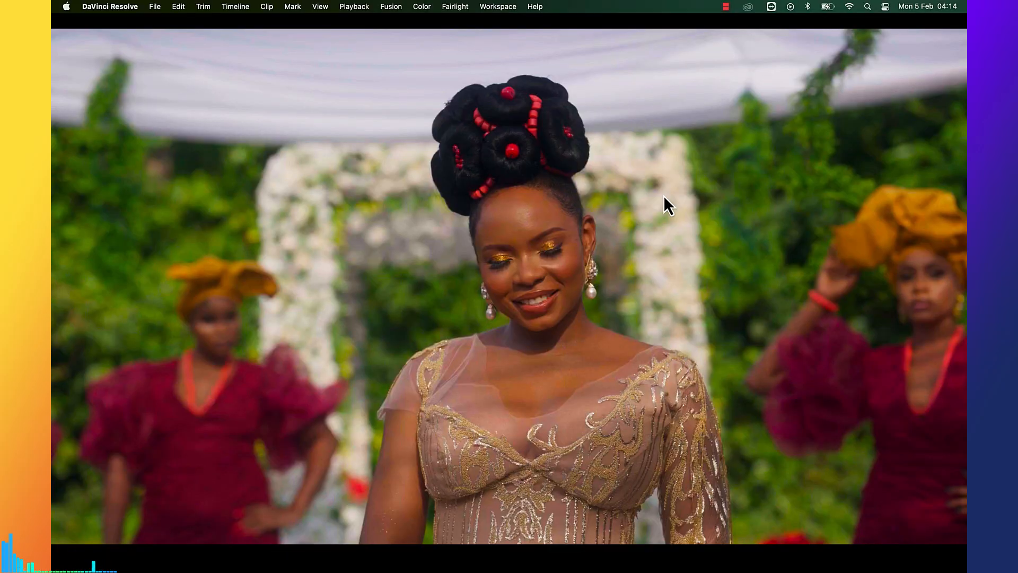
pyautogui.hotkey('alt', 's')
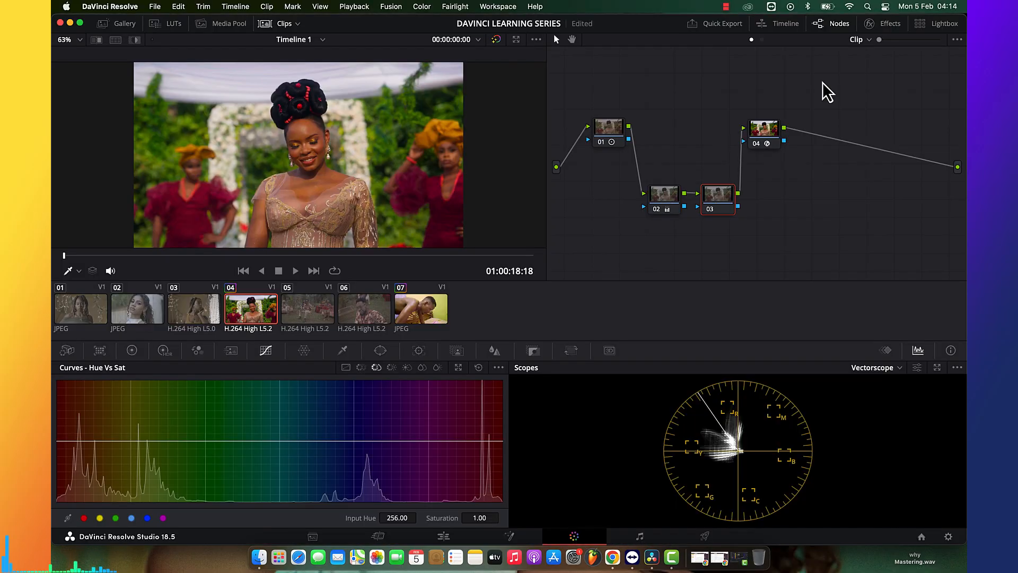
pyautogui.moveTo(764, 129); pyautogui.dragTo(842, 96)
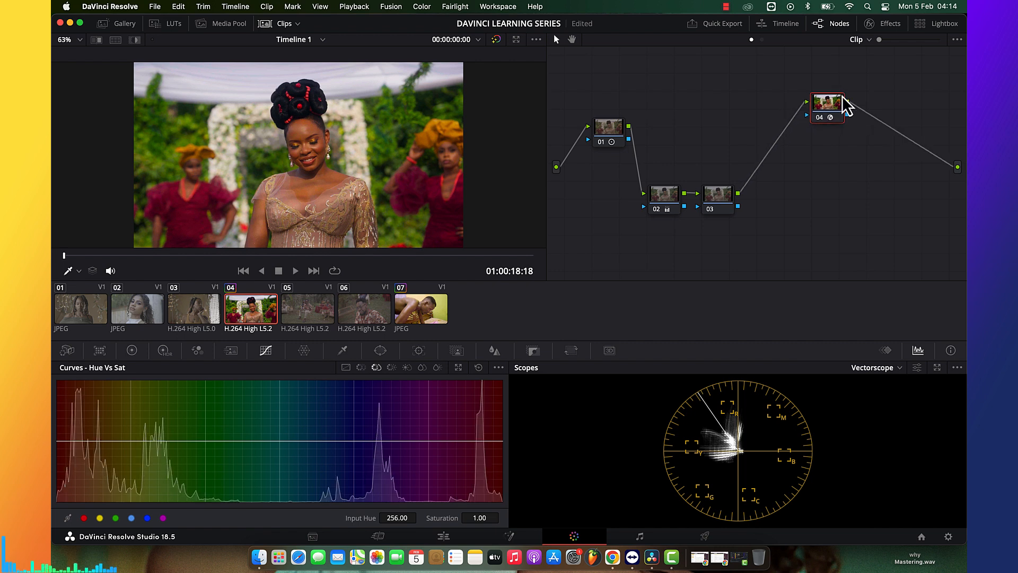
pyautogui.moveTo(720, 196); pyautogui.dragTo(722, 131)
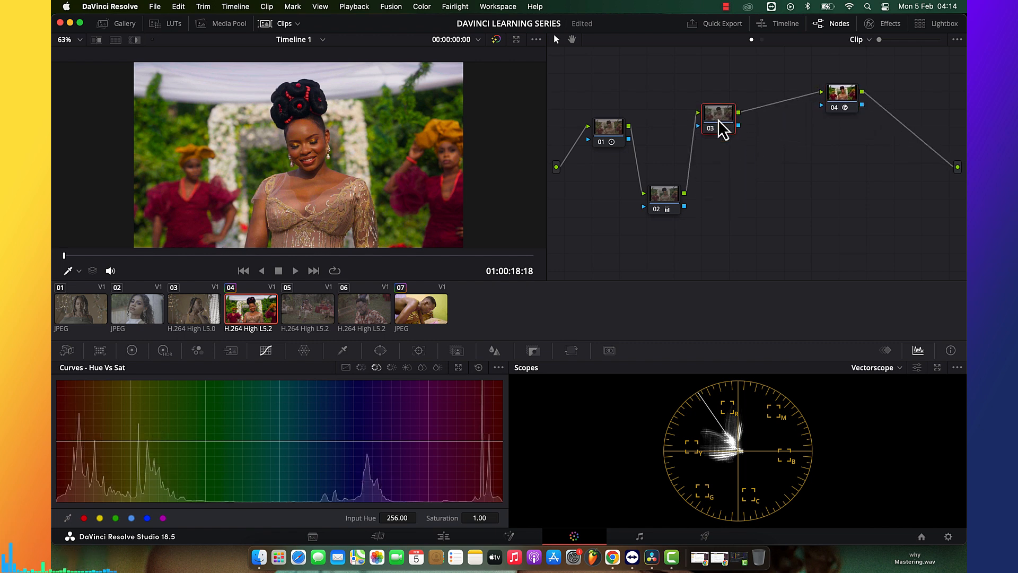
# Add three layer nodes beneath node 03 and move the layer mixer down beside the stack
pyautogui.hotkey('alt', 'l')
pyautogui.hotkey('alt', 'l')
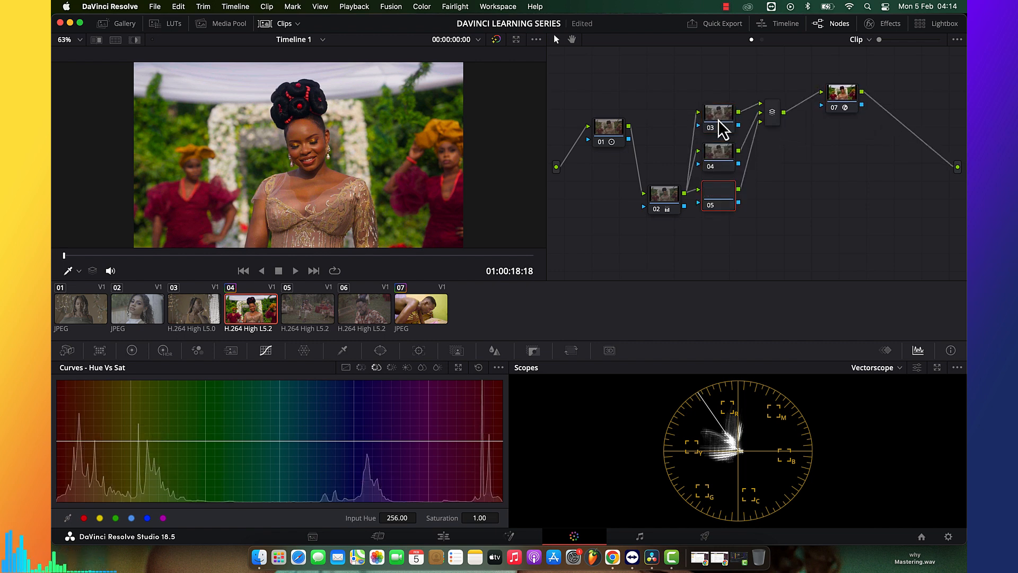
pyautogui.hotkey('alt', 'l')
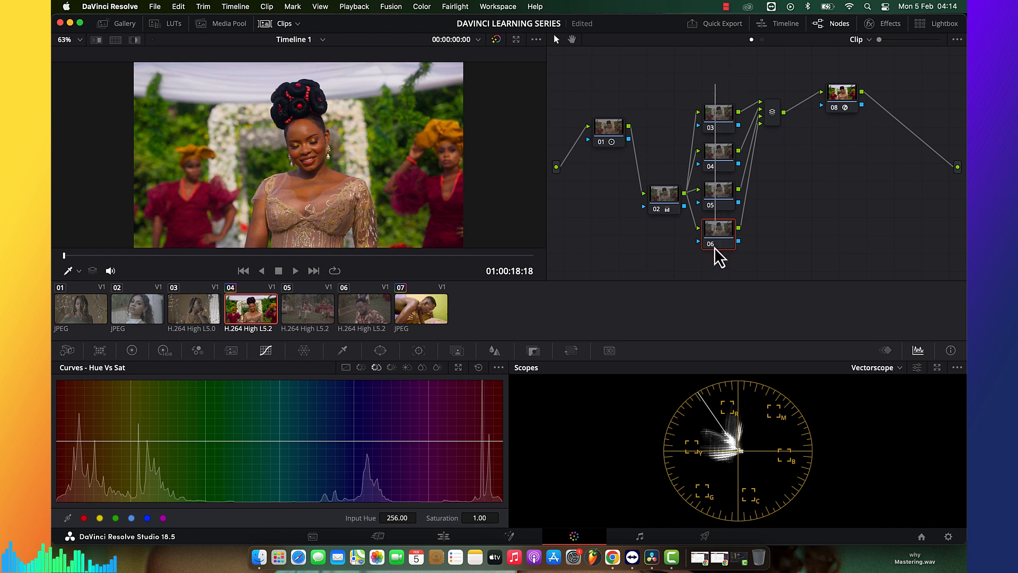
pyautogui.moveTo(718, 254); pyautogui.dragTo(772, 164)
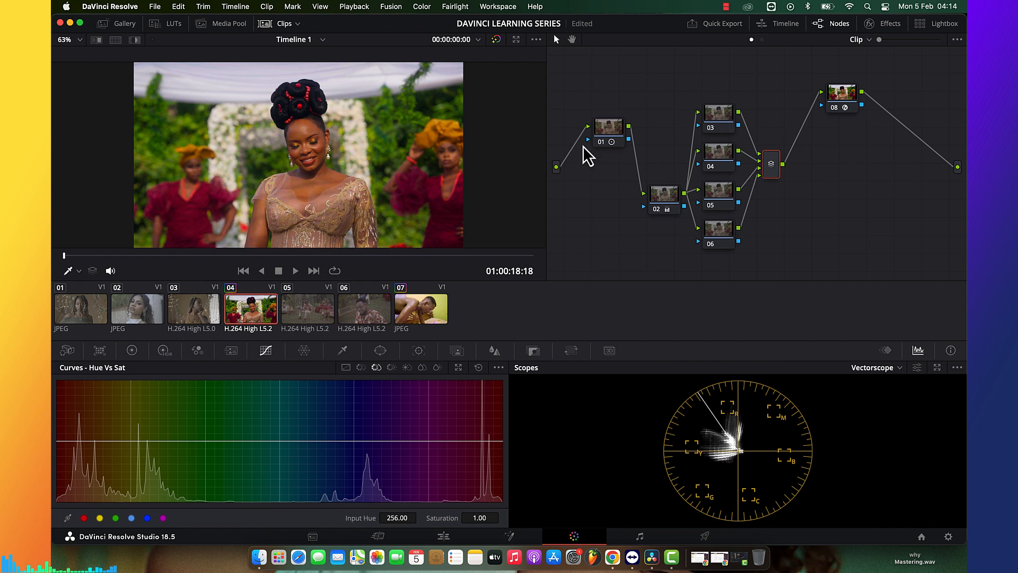
# Open the HSL Qualifier for node 03, and go on to the same qualifier of node 04
pyautogui.click(342, 350)
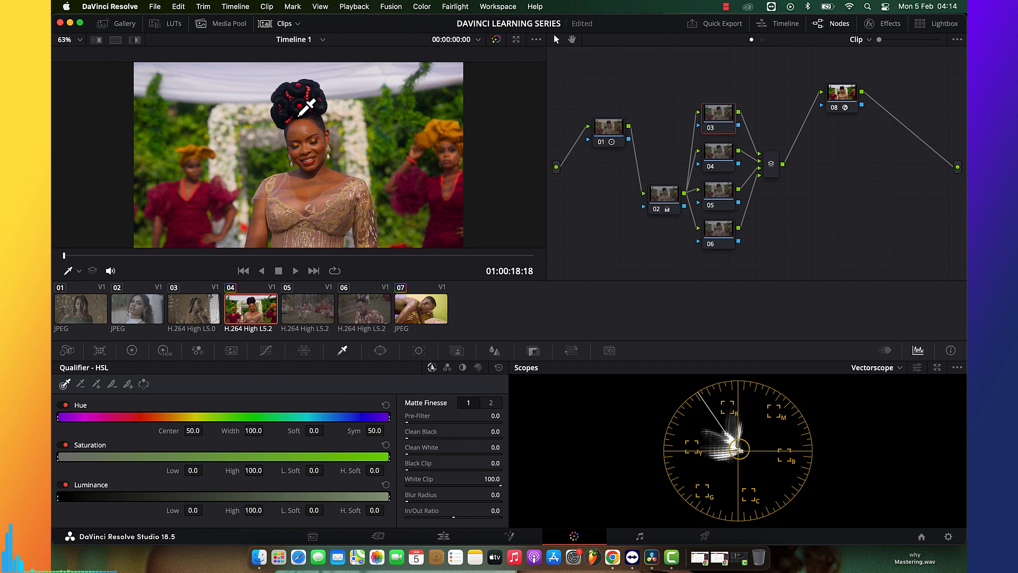
pyautogui.click(717, 159)
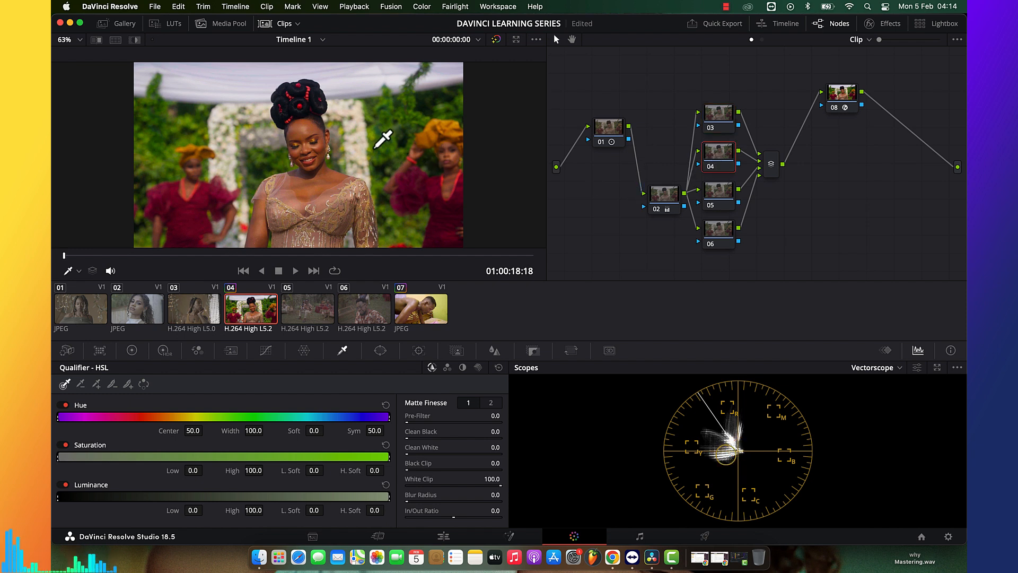